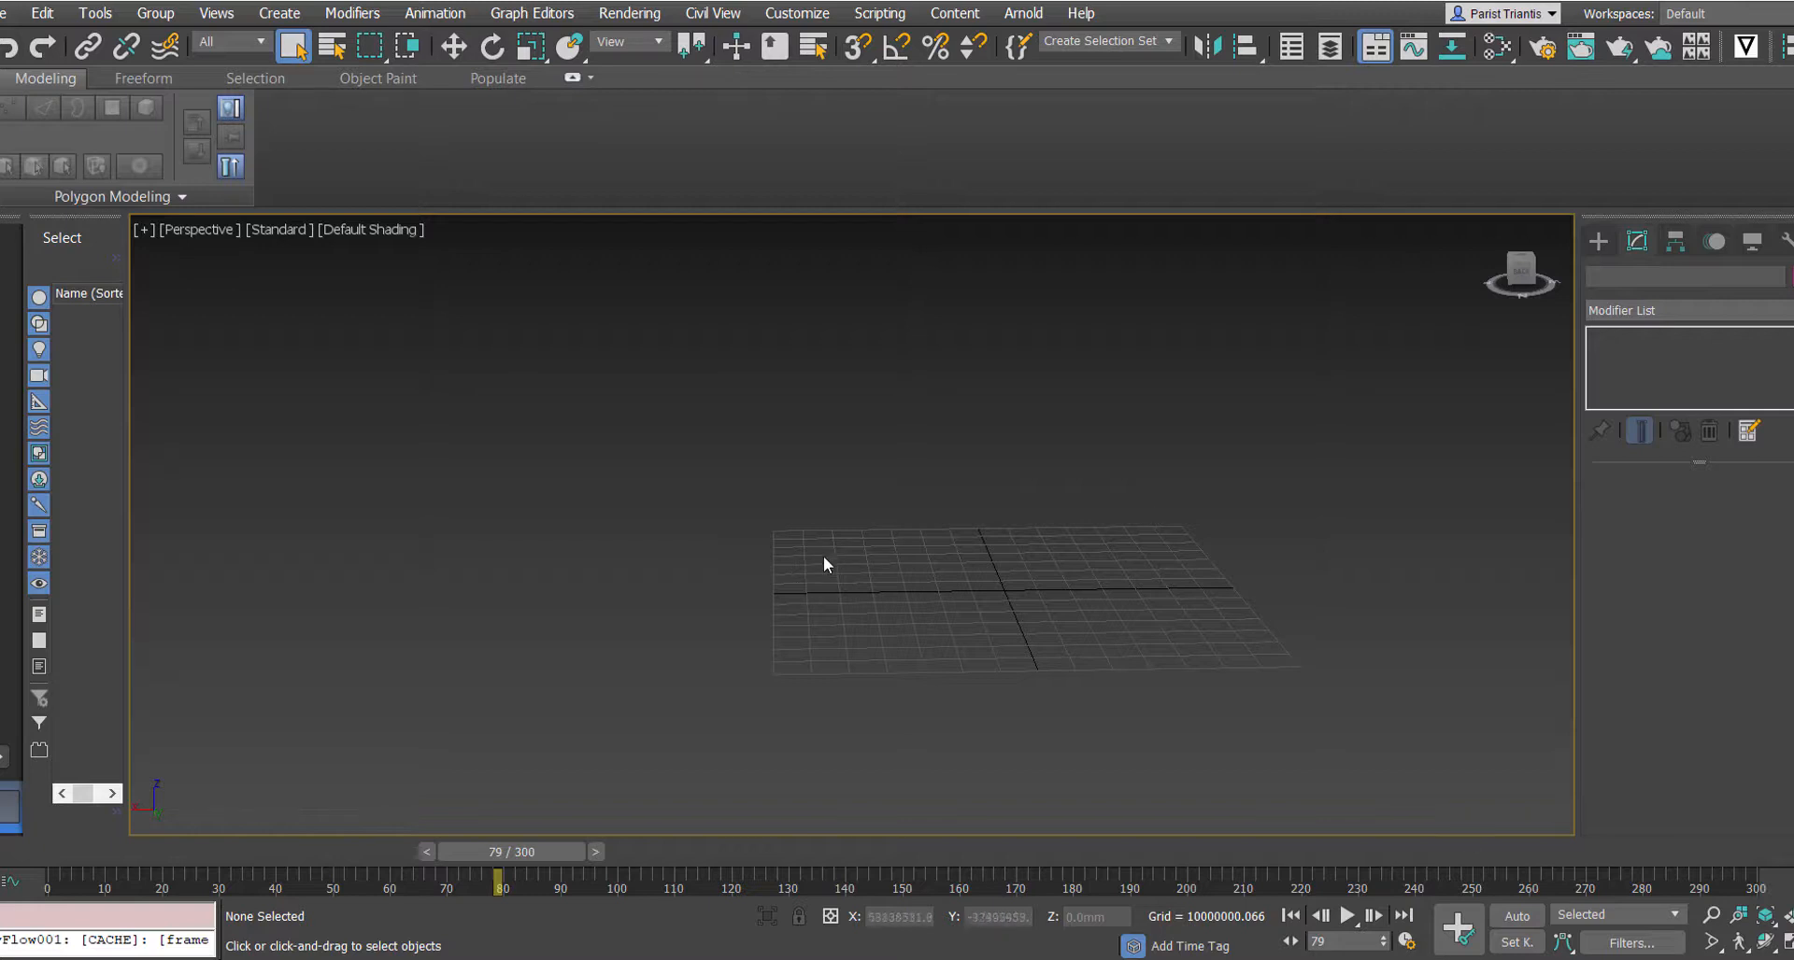
mouse_move(875, 598)
alt+middle_down()
mouse_move(905, 647)
mouse_move(1031, 608)
mouse_move(882, 624)
alt+middle_up()
alt+middle_drag(740, 635, 886, 633)
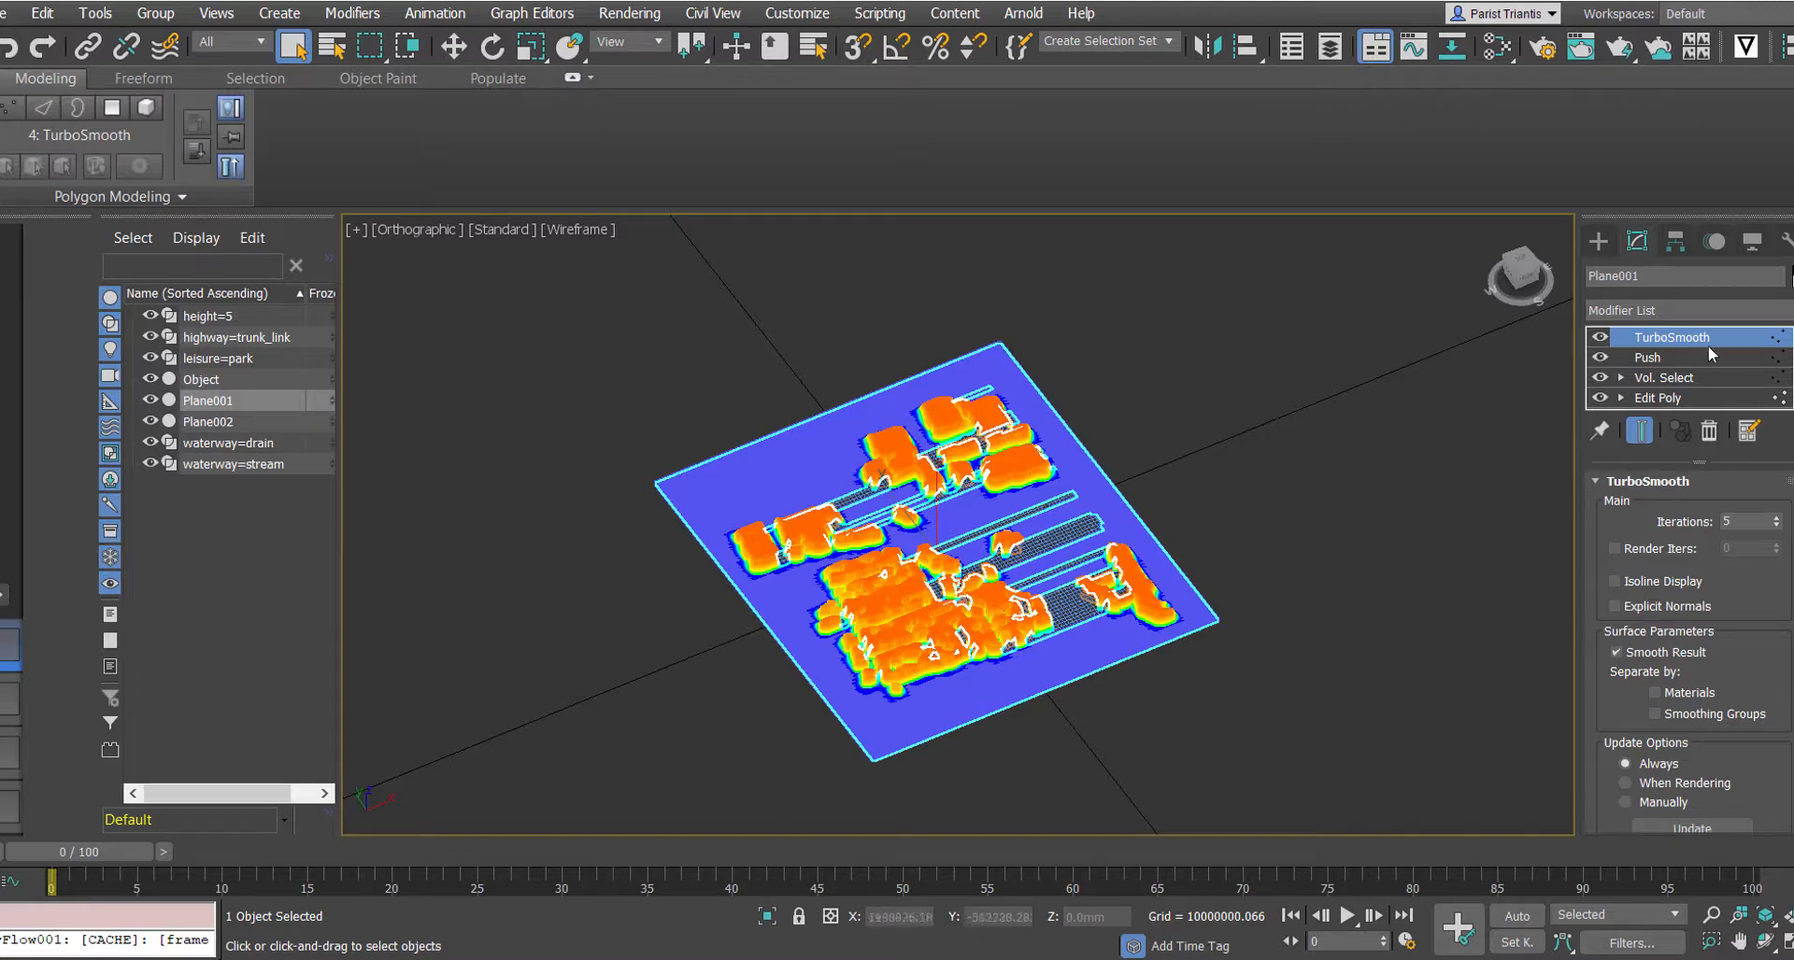
scroll(1660, 375, down, 1)
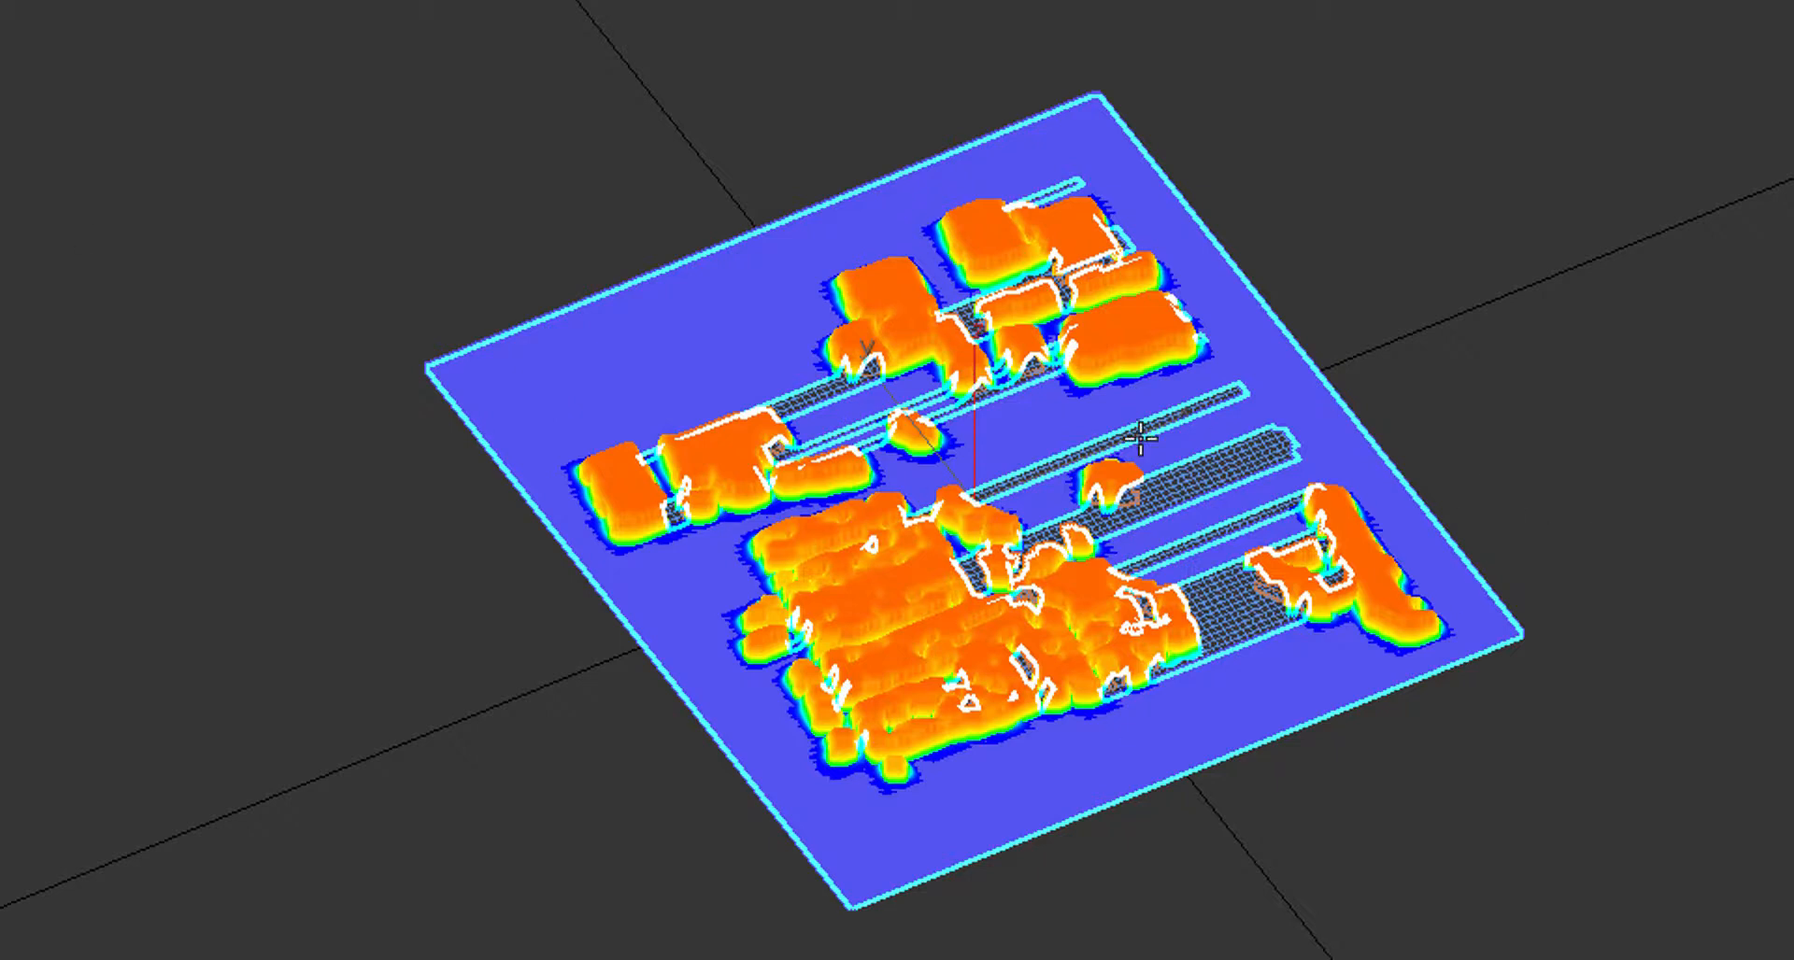
click(801, 402)
click(877, 590)
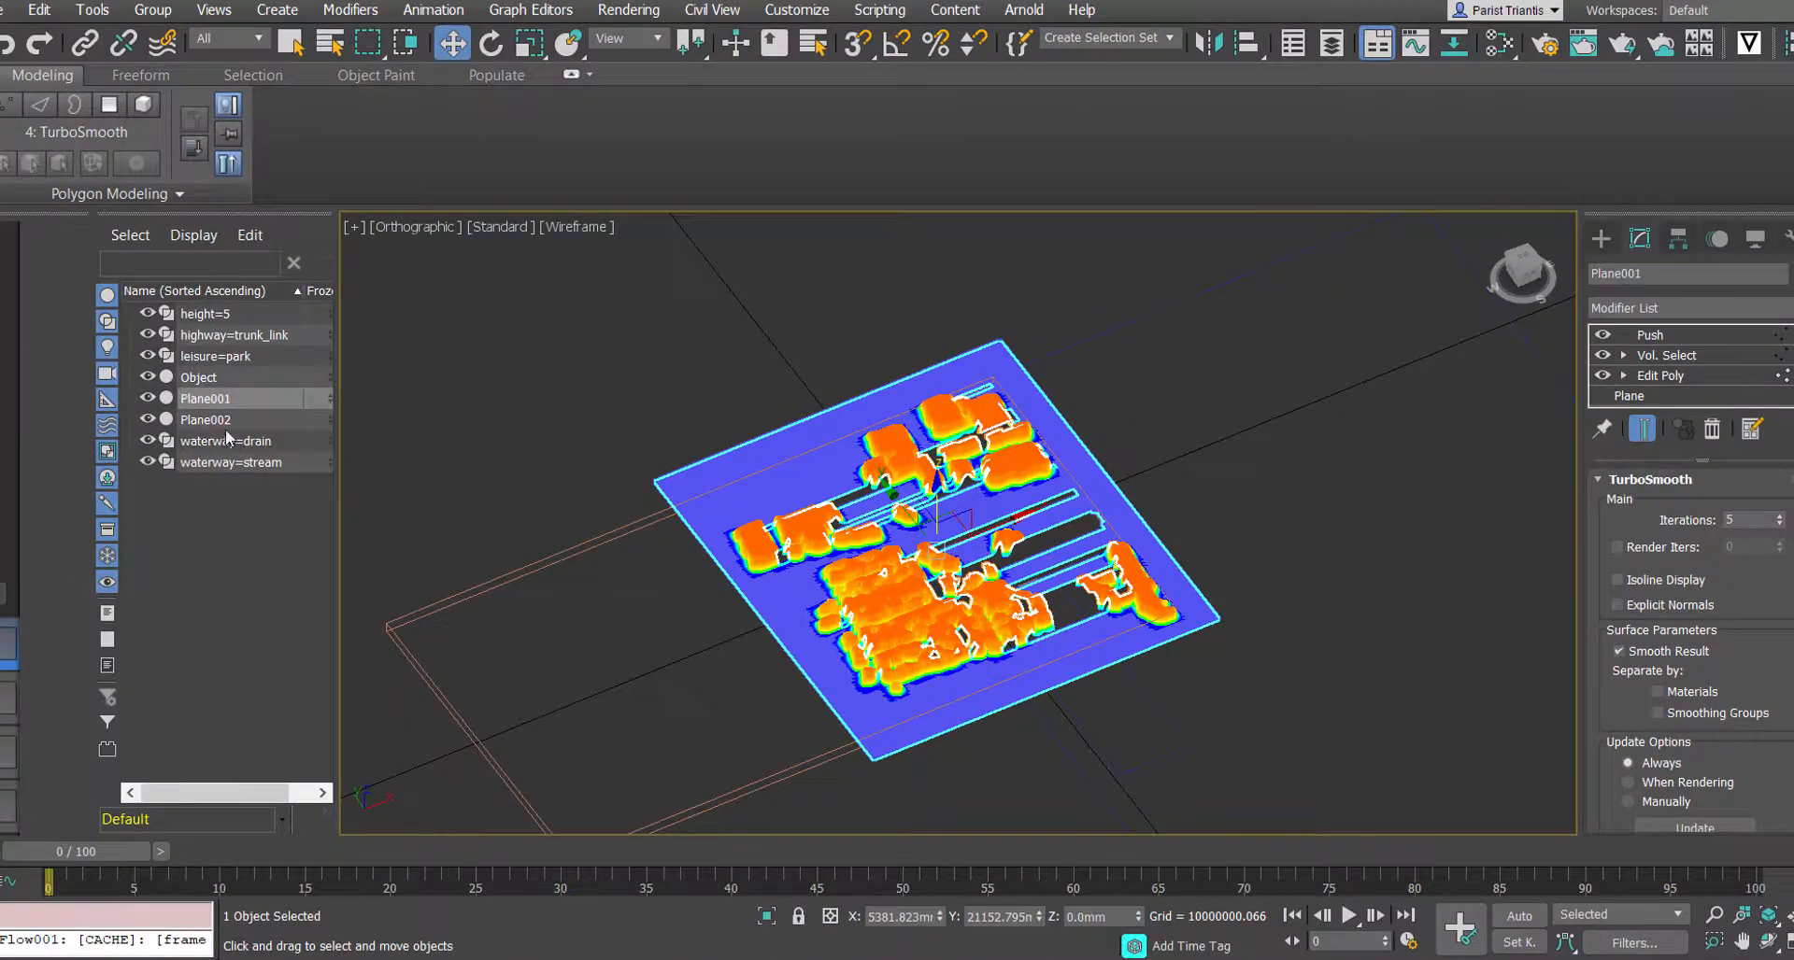
Move the height=5 building shapes across the large plane, then clear the selection
click(204, 314)
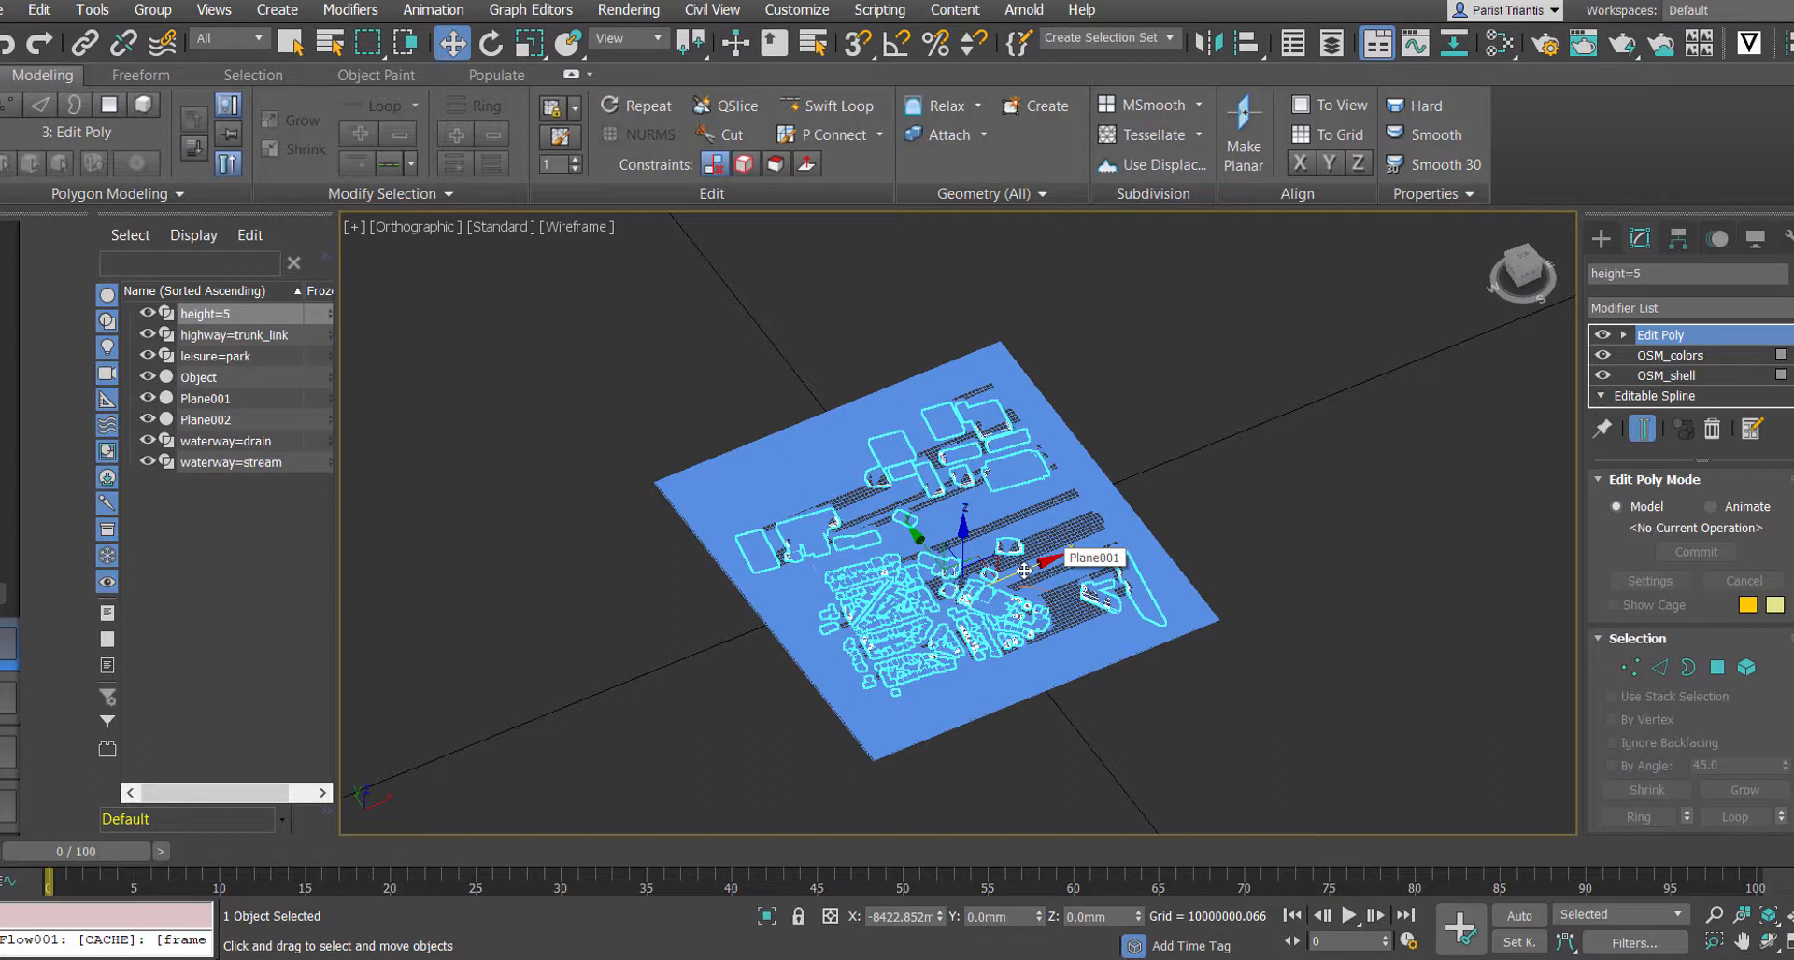
drag(1027, 569, 992, 583)
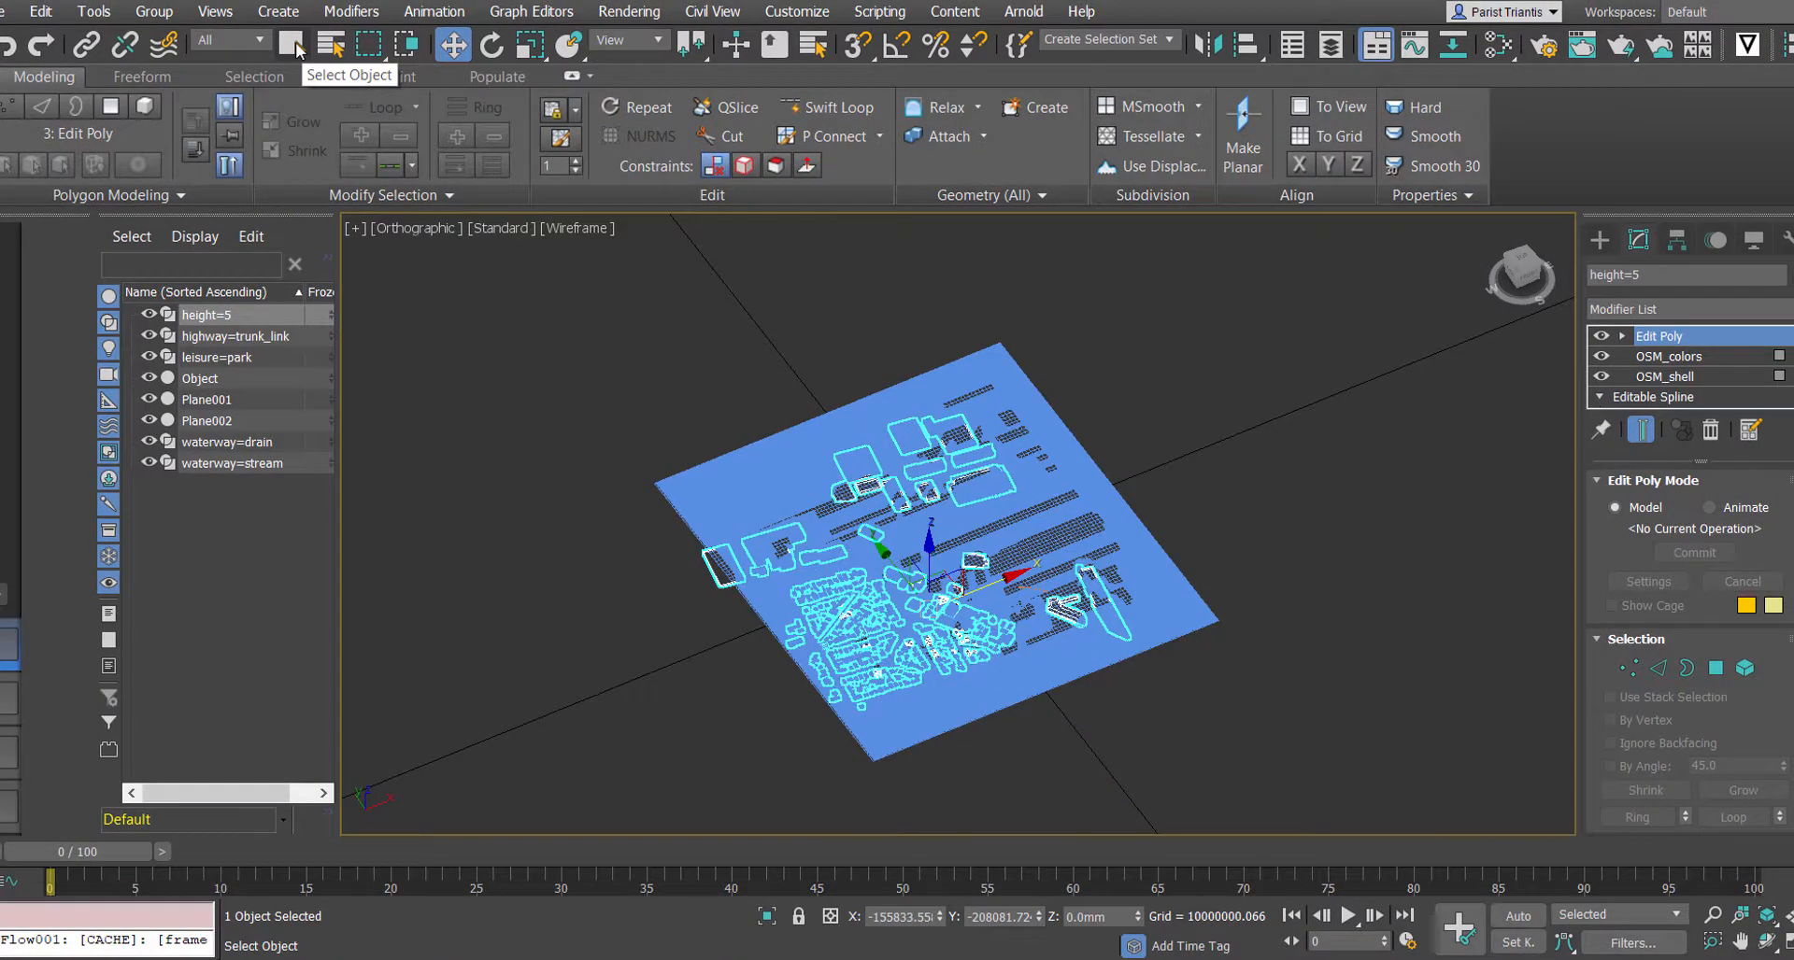
click(291, 45)
click(1187, 632)
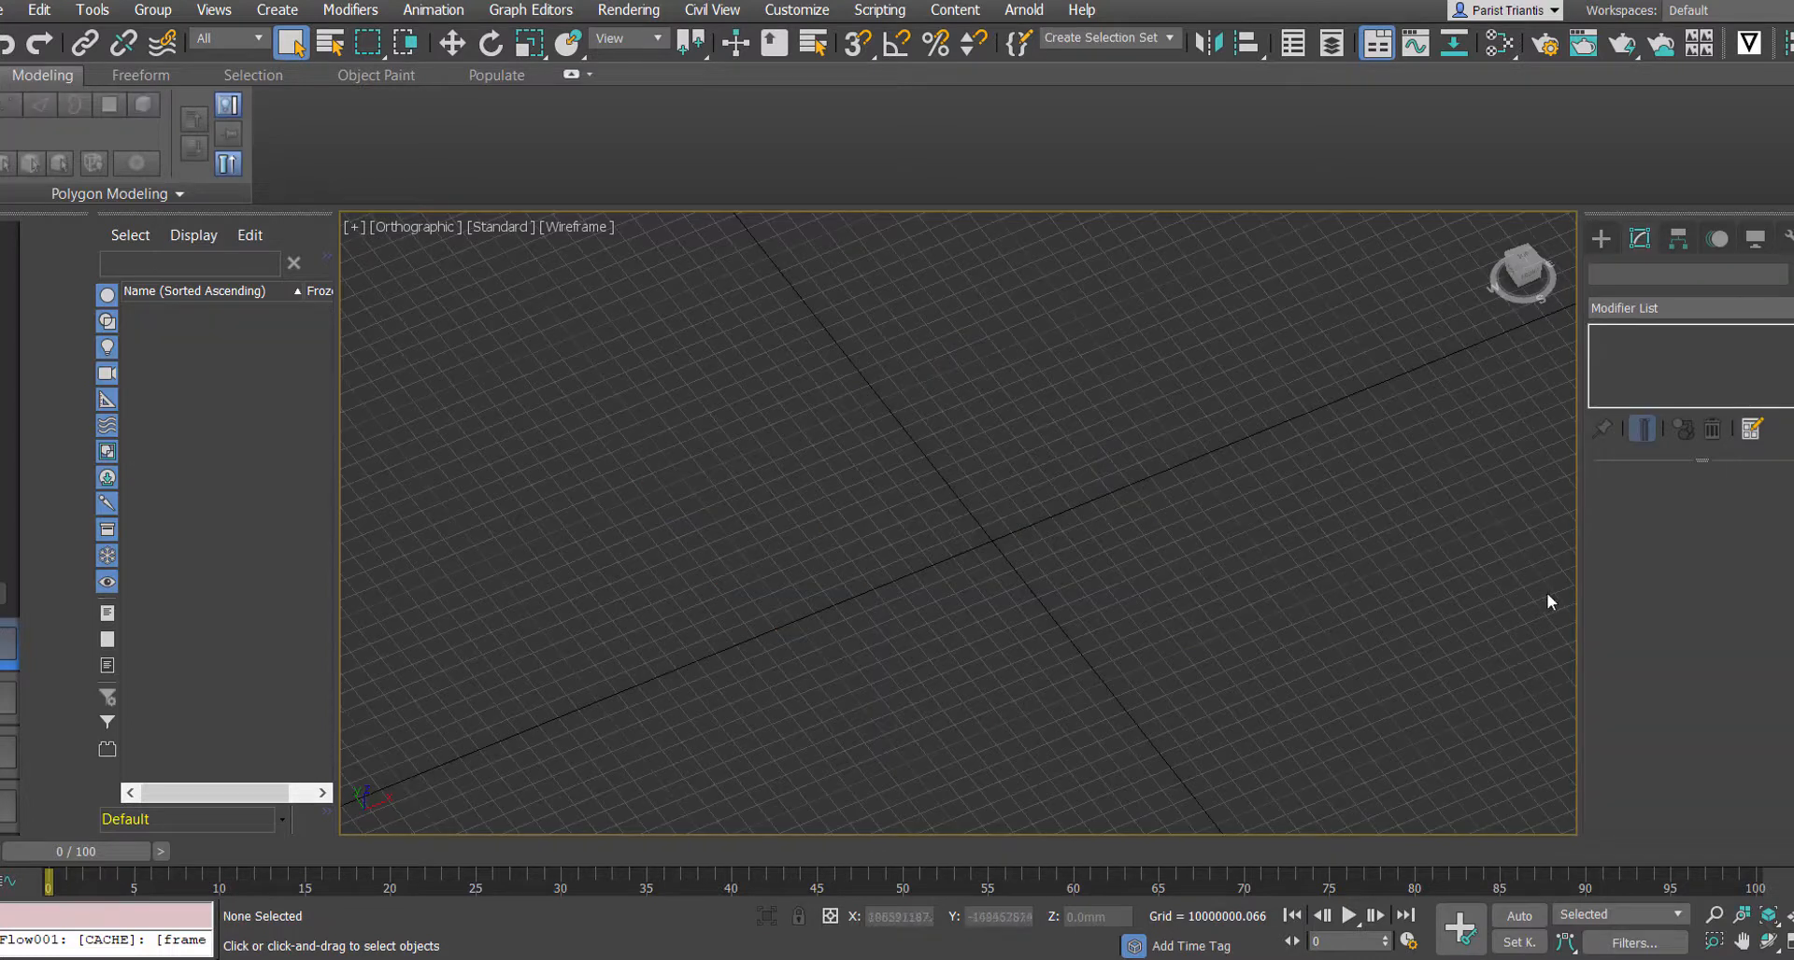
Create a large rectangular plane primitive on the grid, spanning the world origin
click(1603, 236)
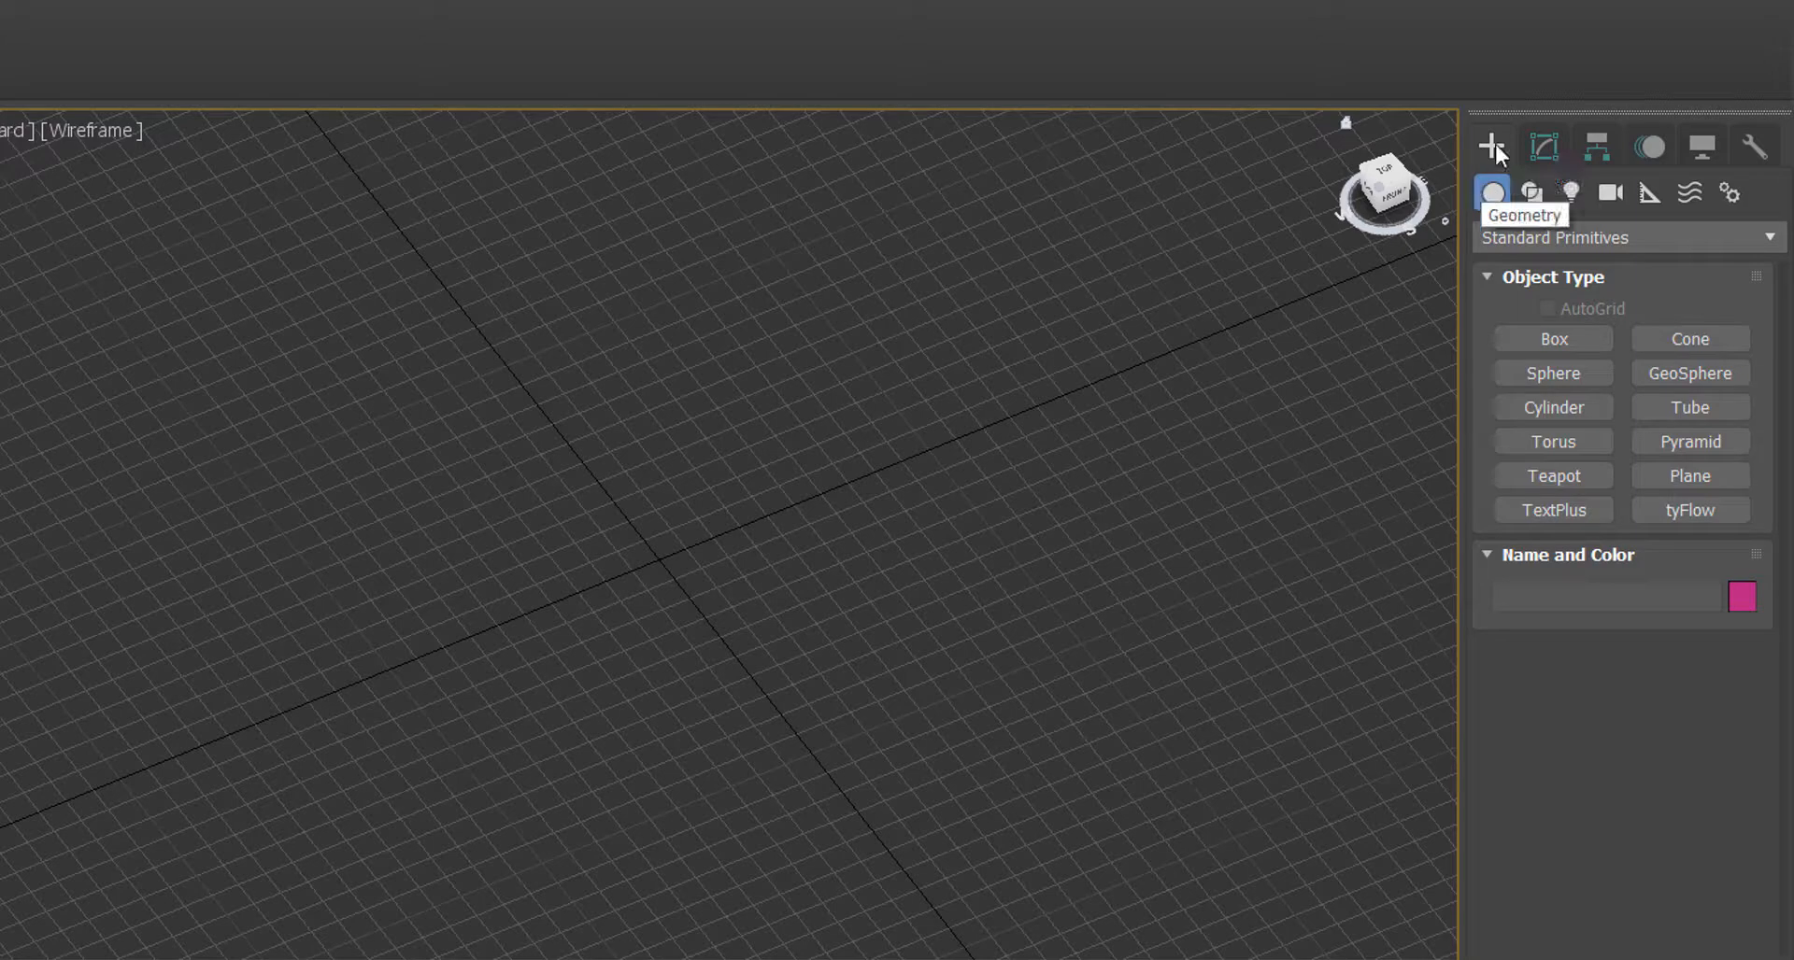
click(1703, 479)
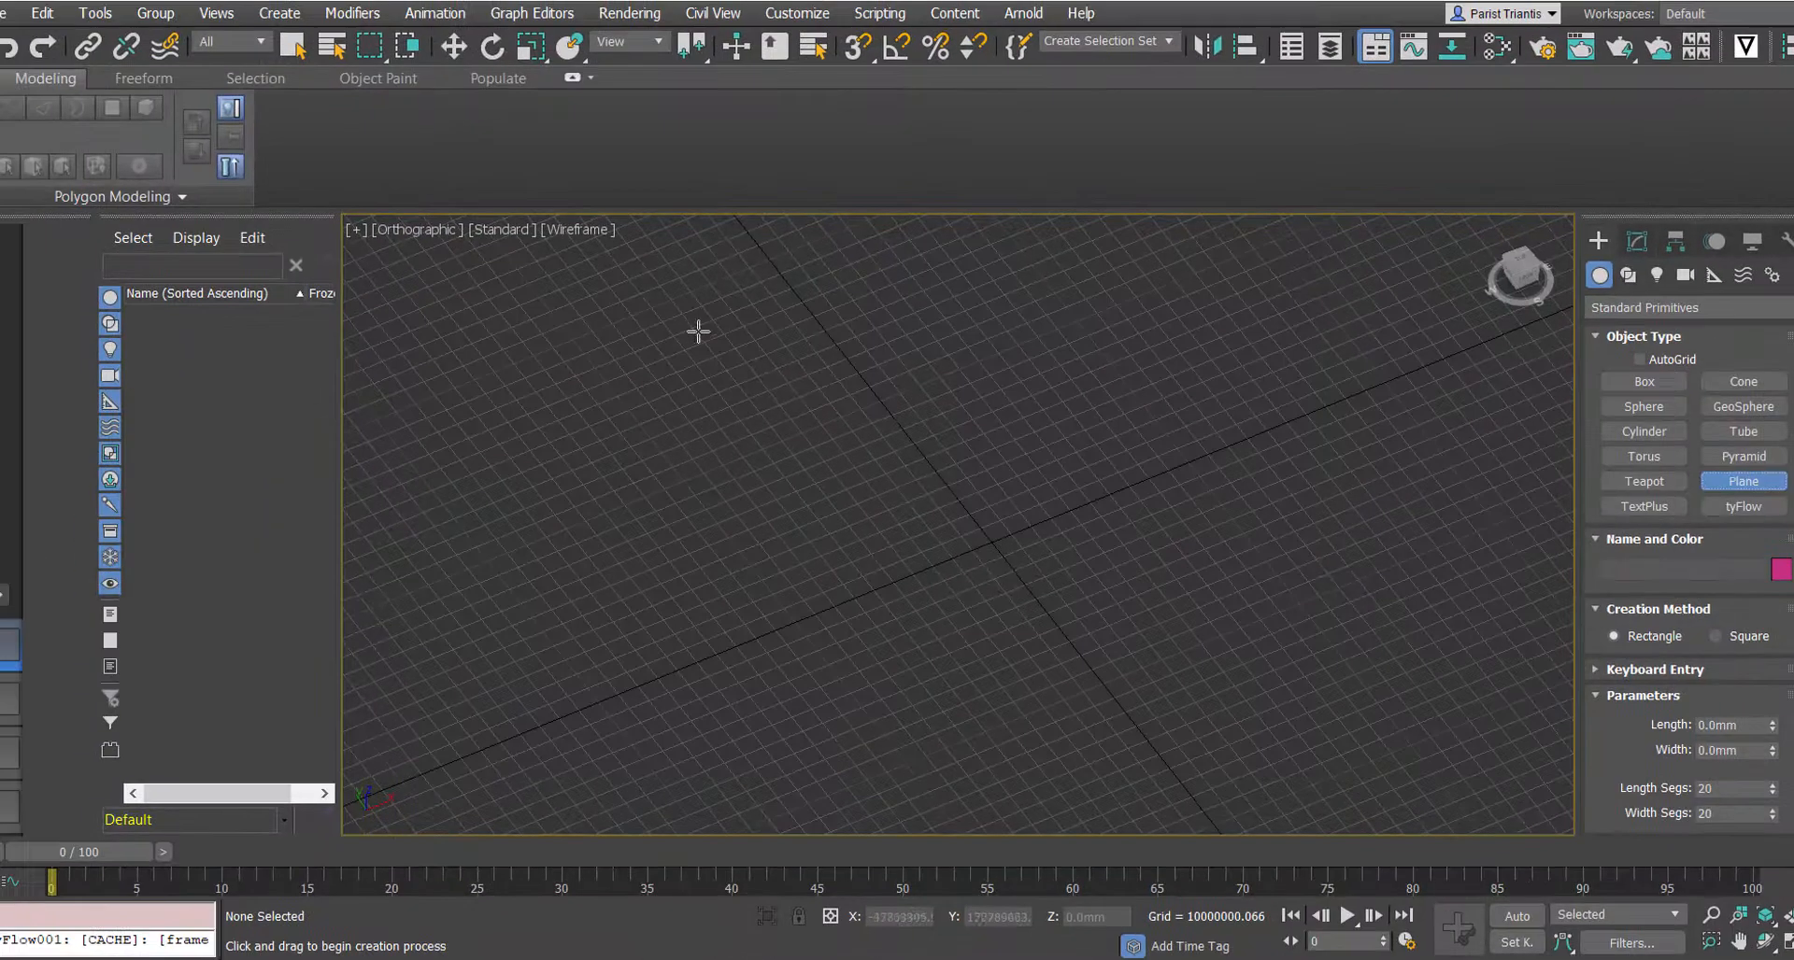
drag(699, 333, 1561, 553)
right_click(1306, 446)
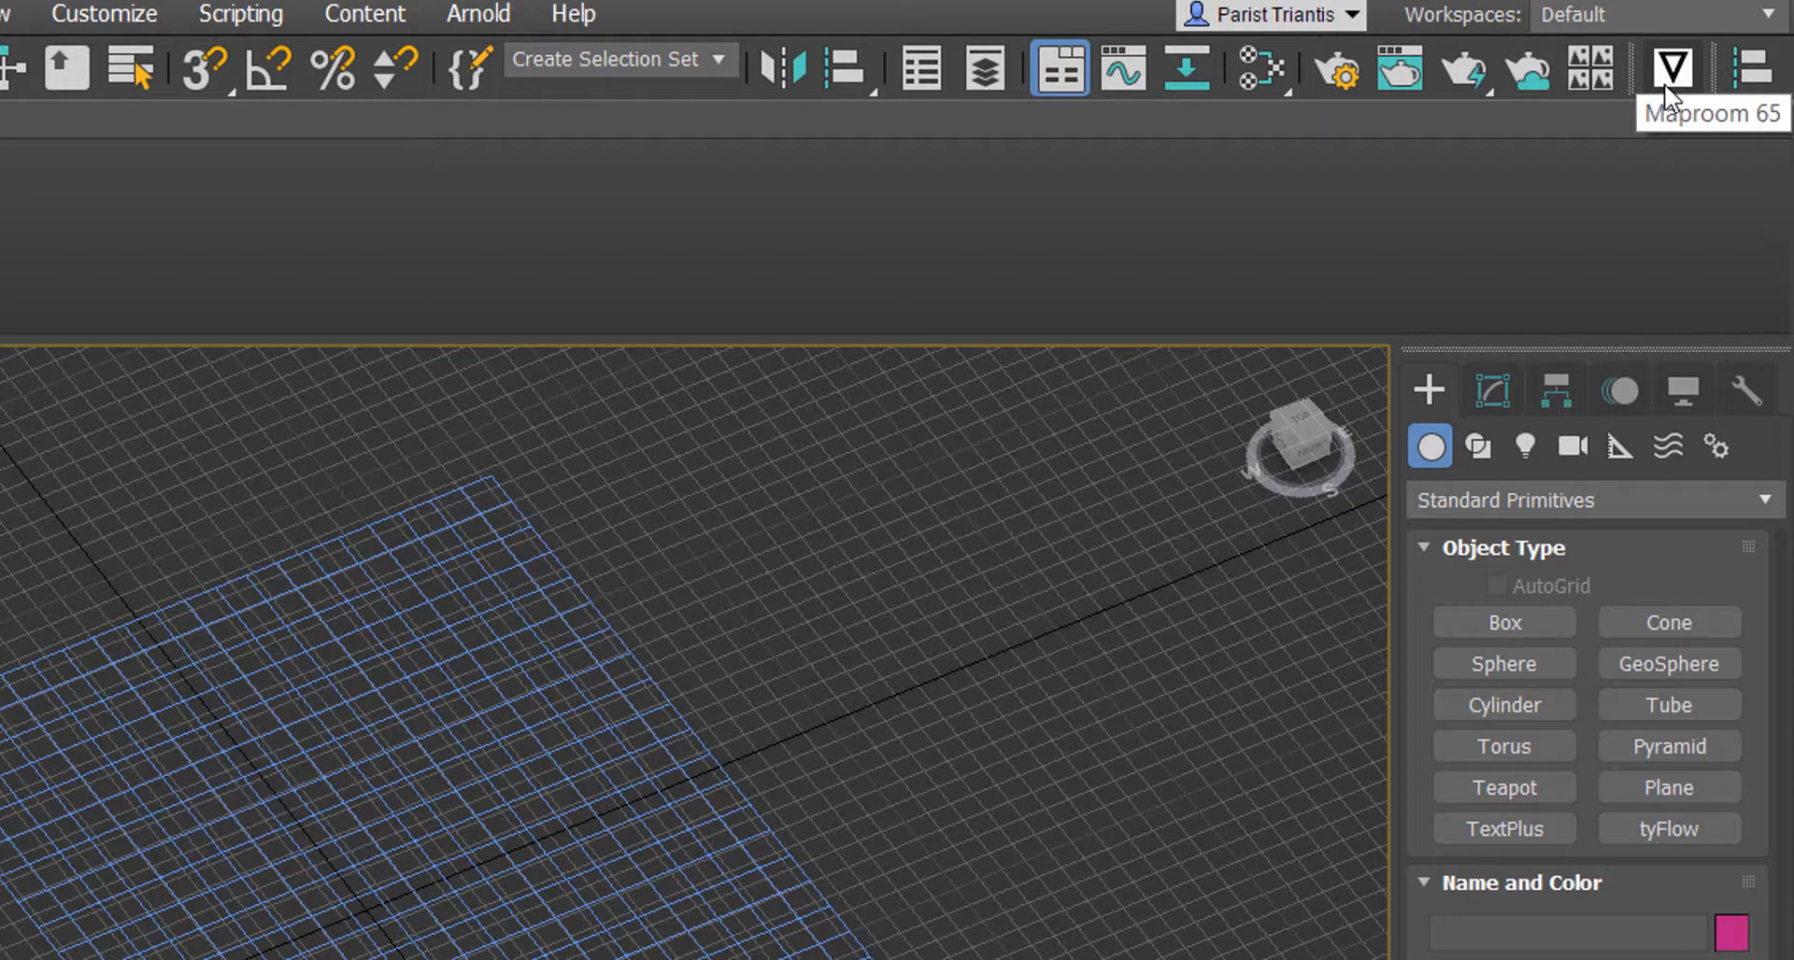
Start Maproom 65 and create a new map from the Openstreetmap and Satellite preset
click(1672, 70)
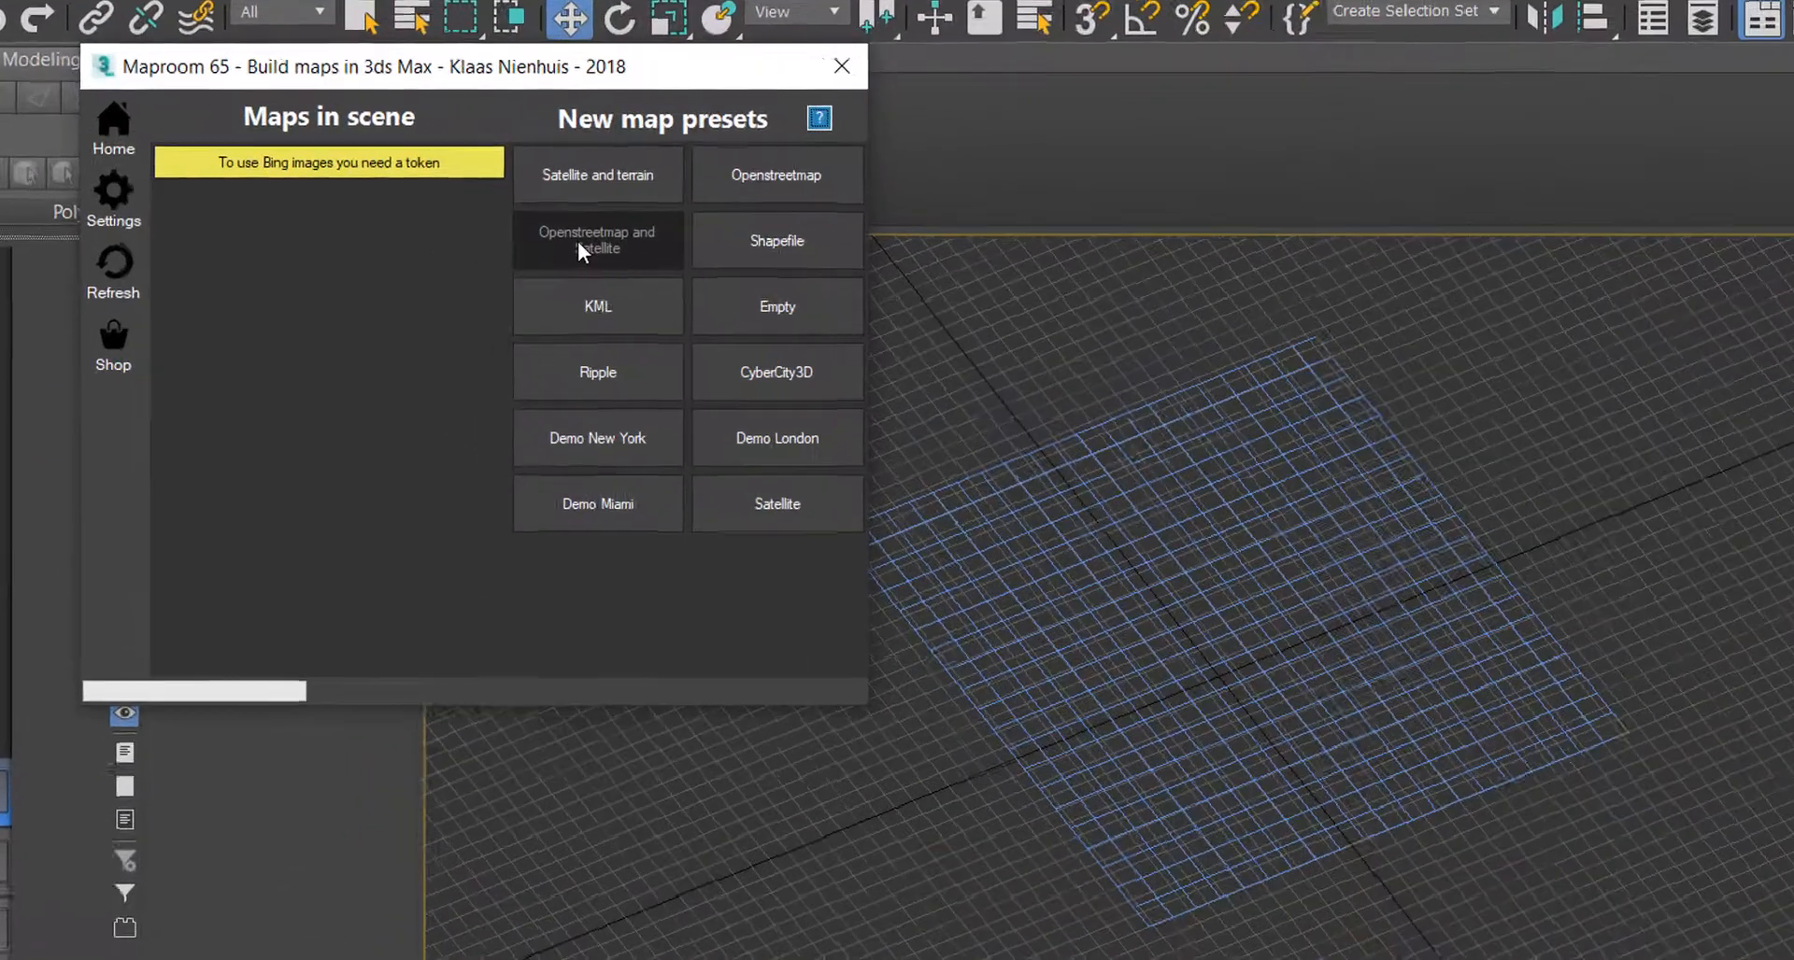
click(624, 262)
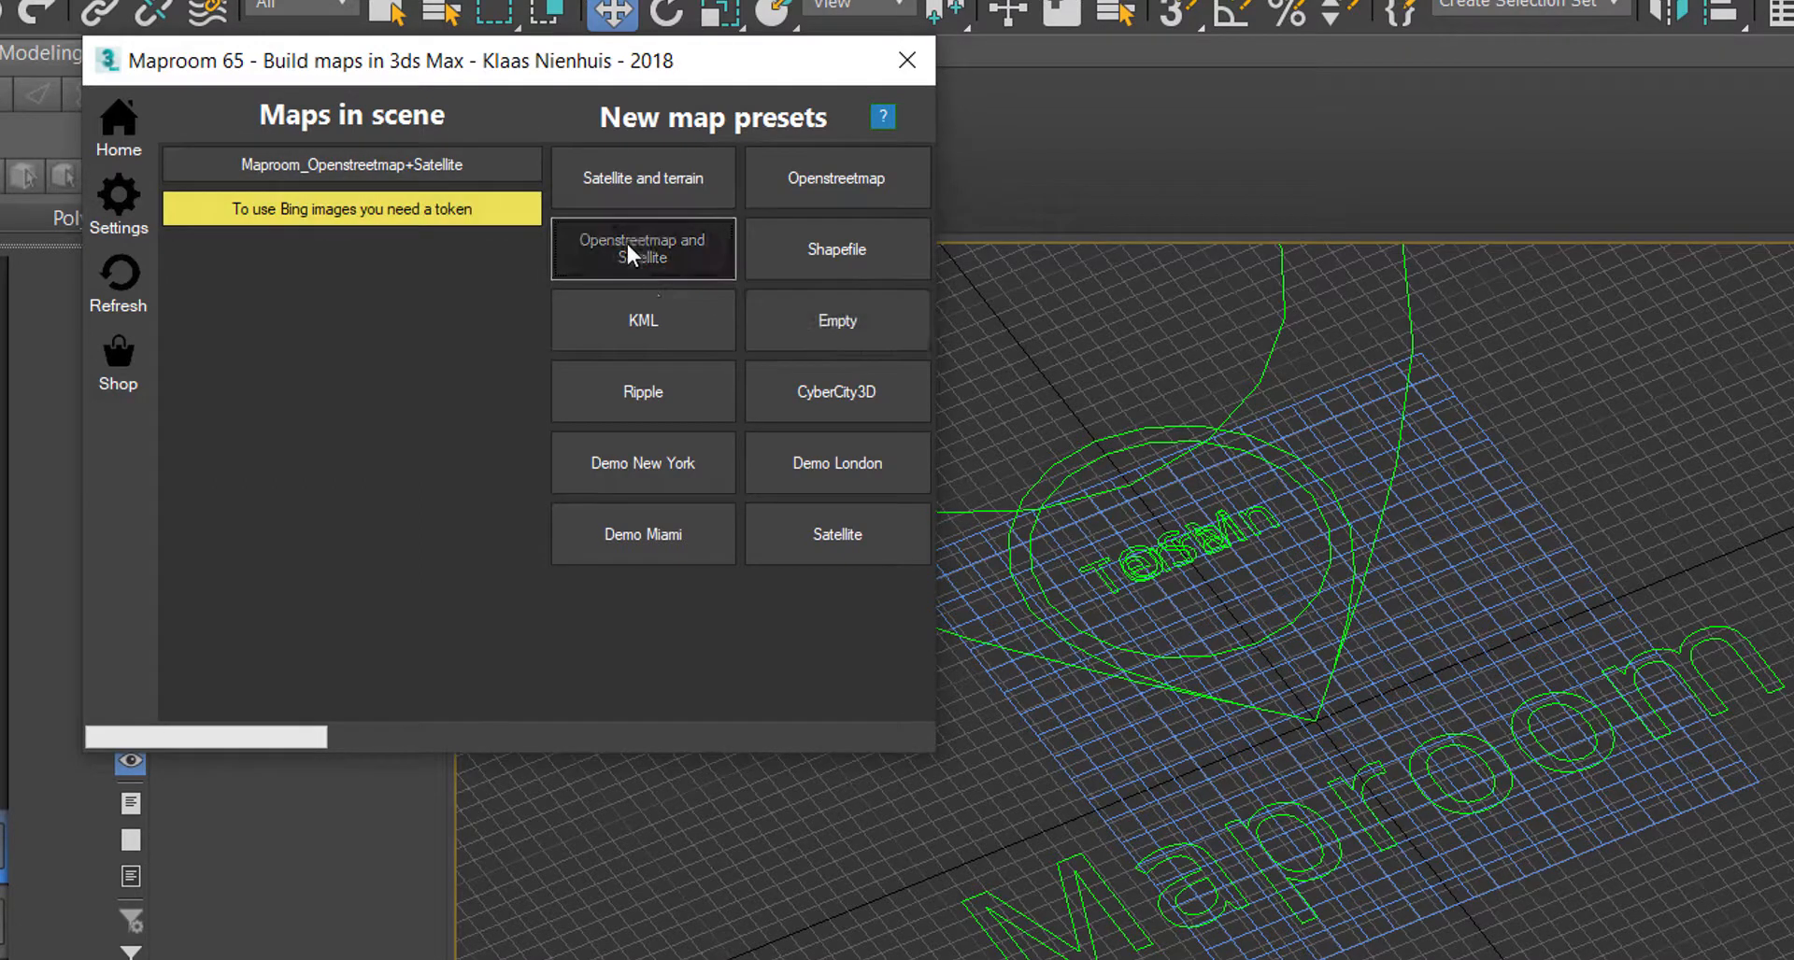
click(656, 277)
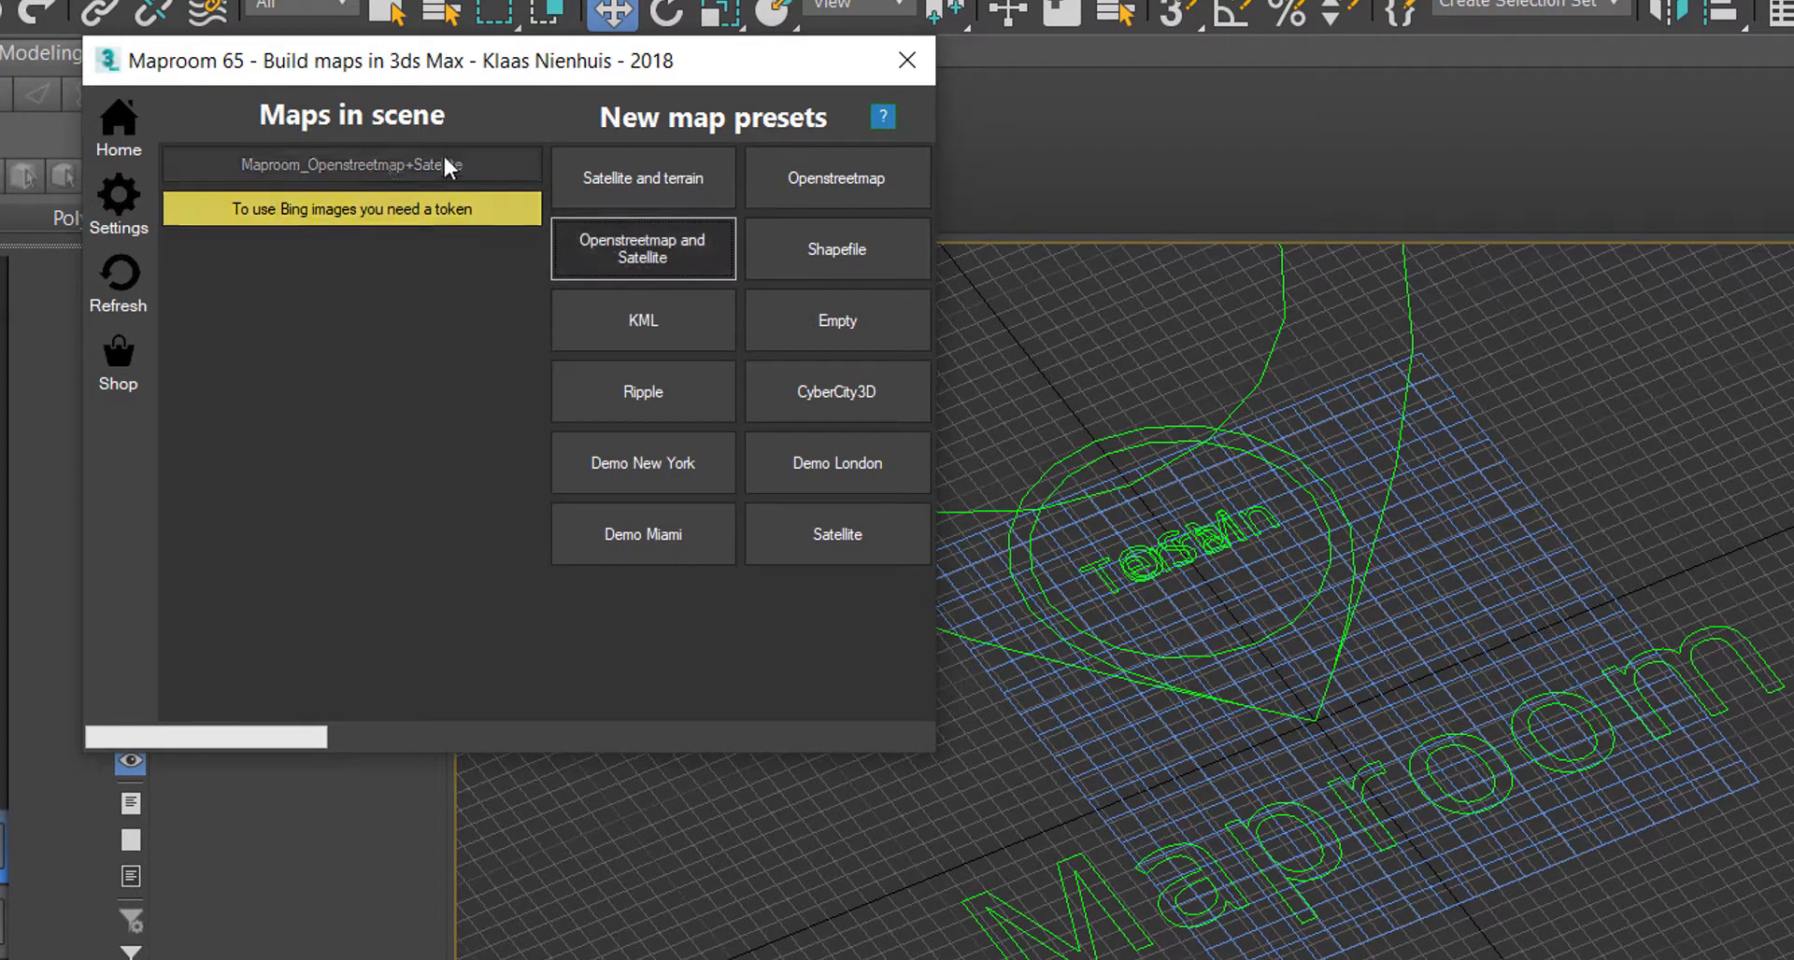
Look up New York City as the anchor location in the new map's space settings and update the space
click(311, 183)
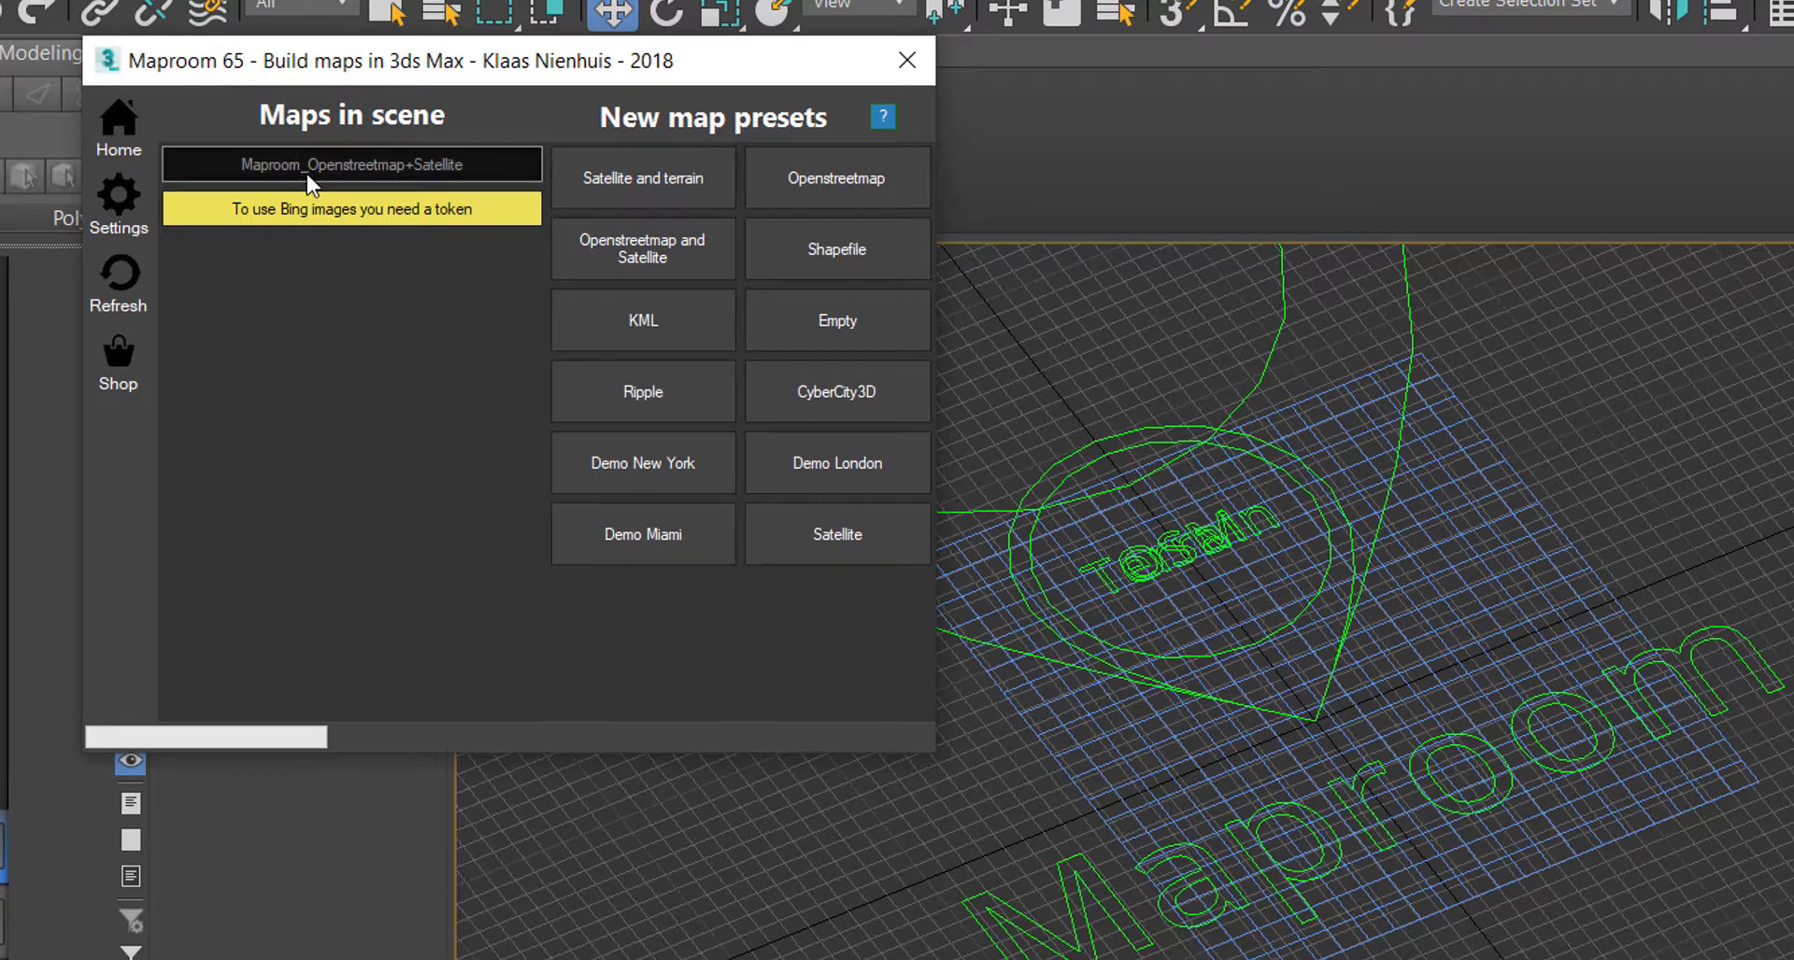
click(234, 701)
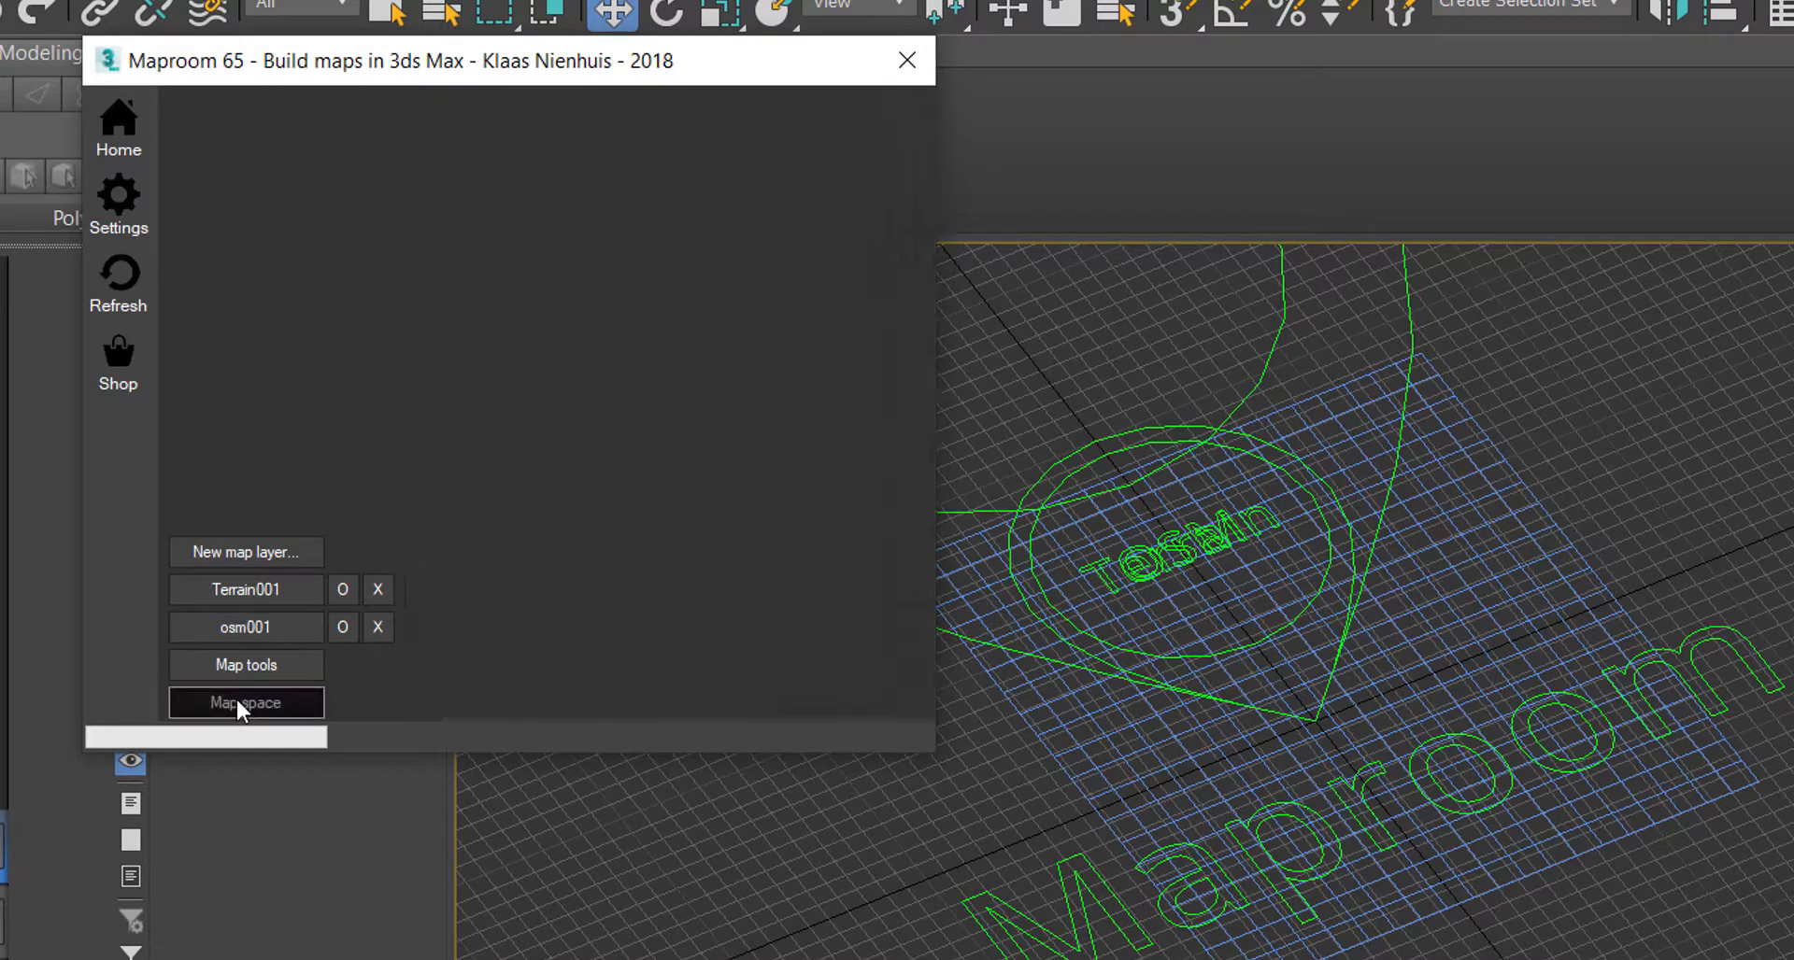
click(498, 208)
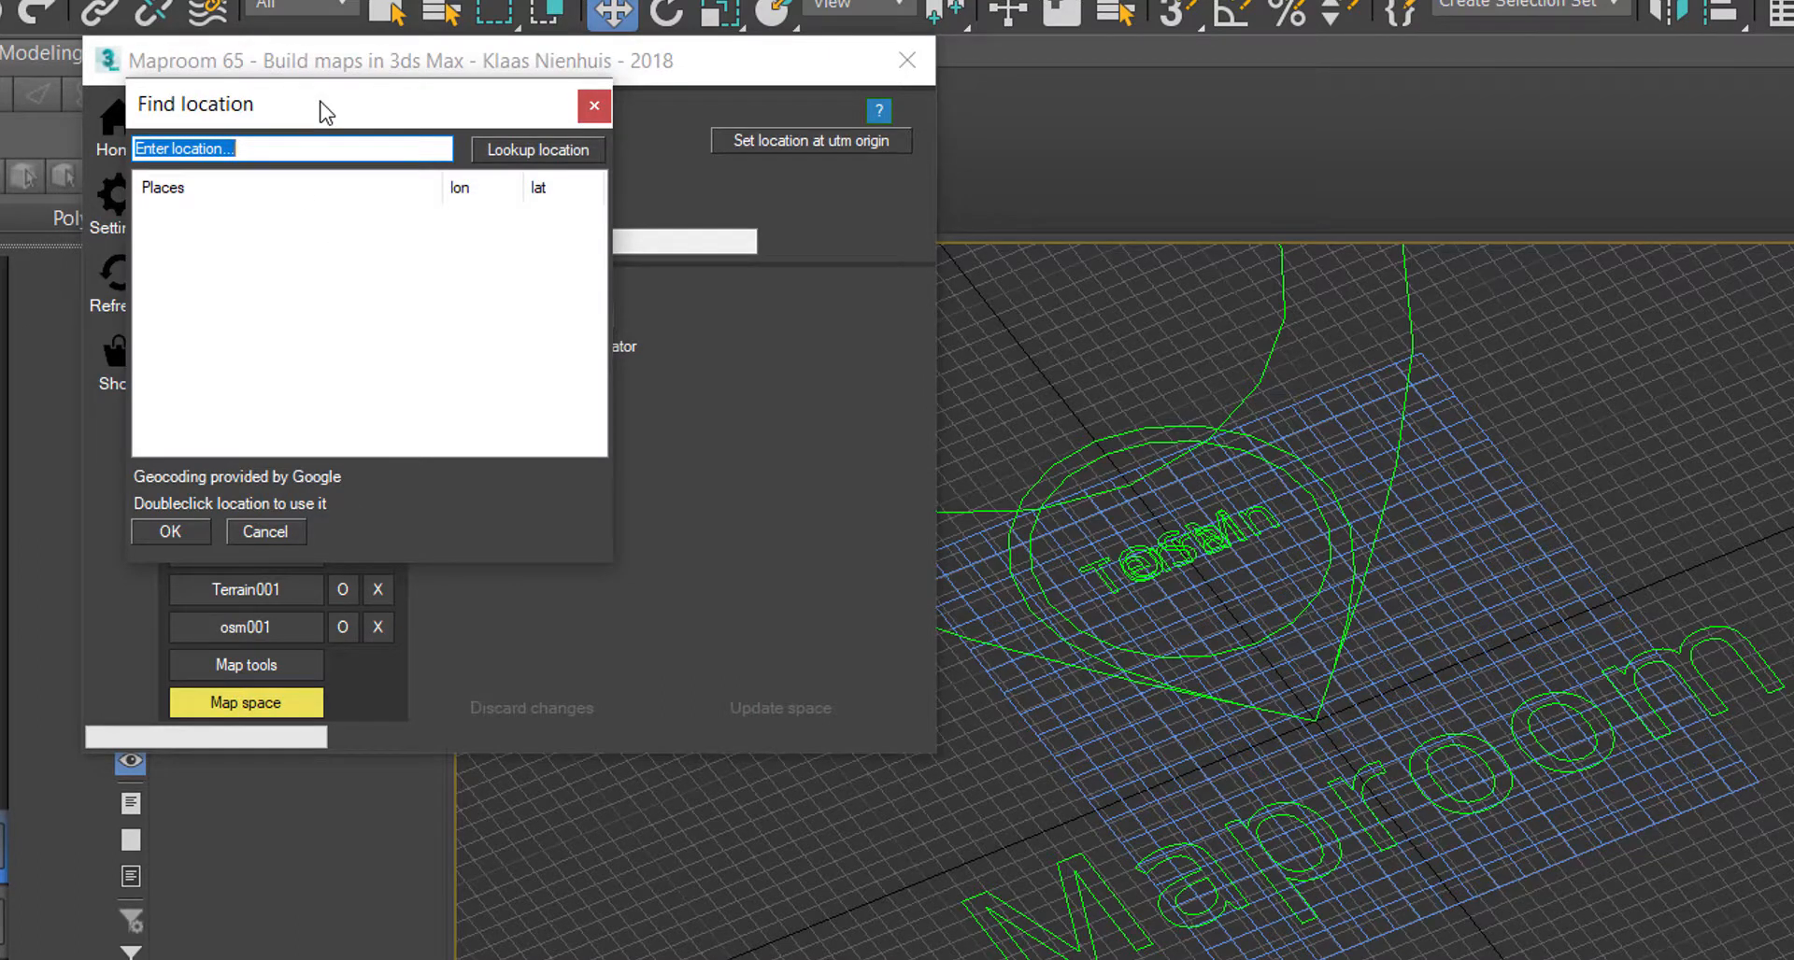
text(N)
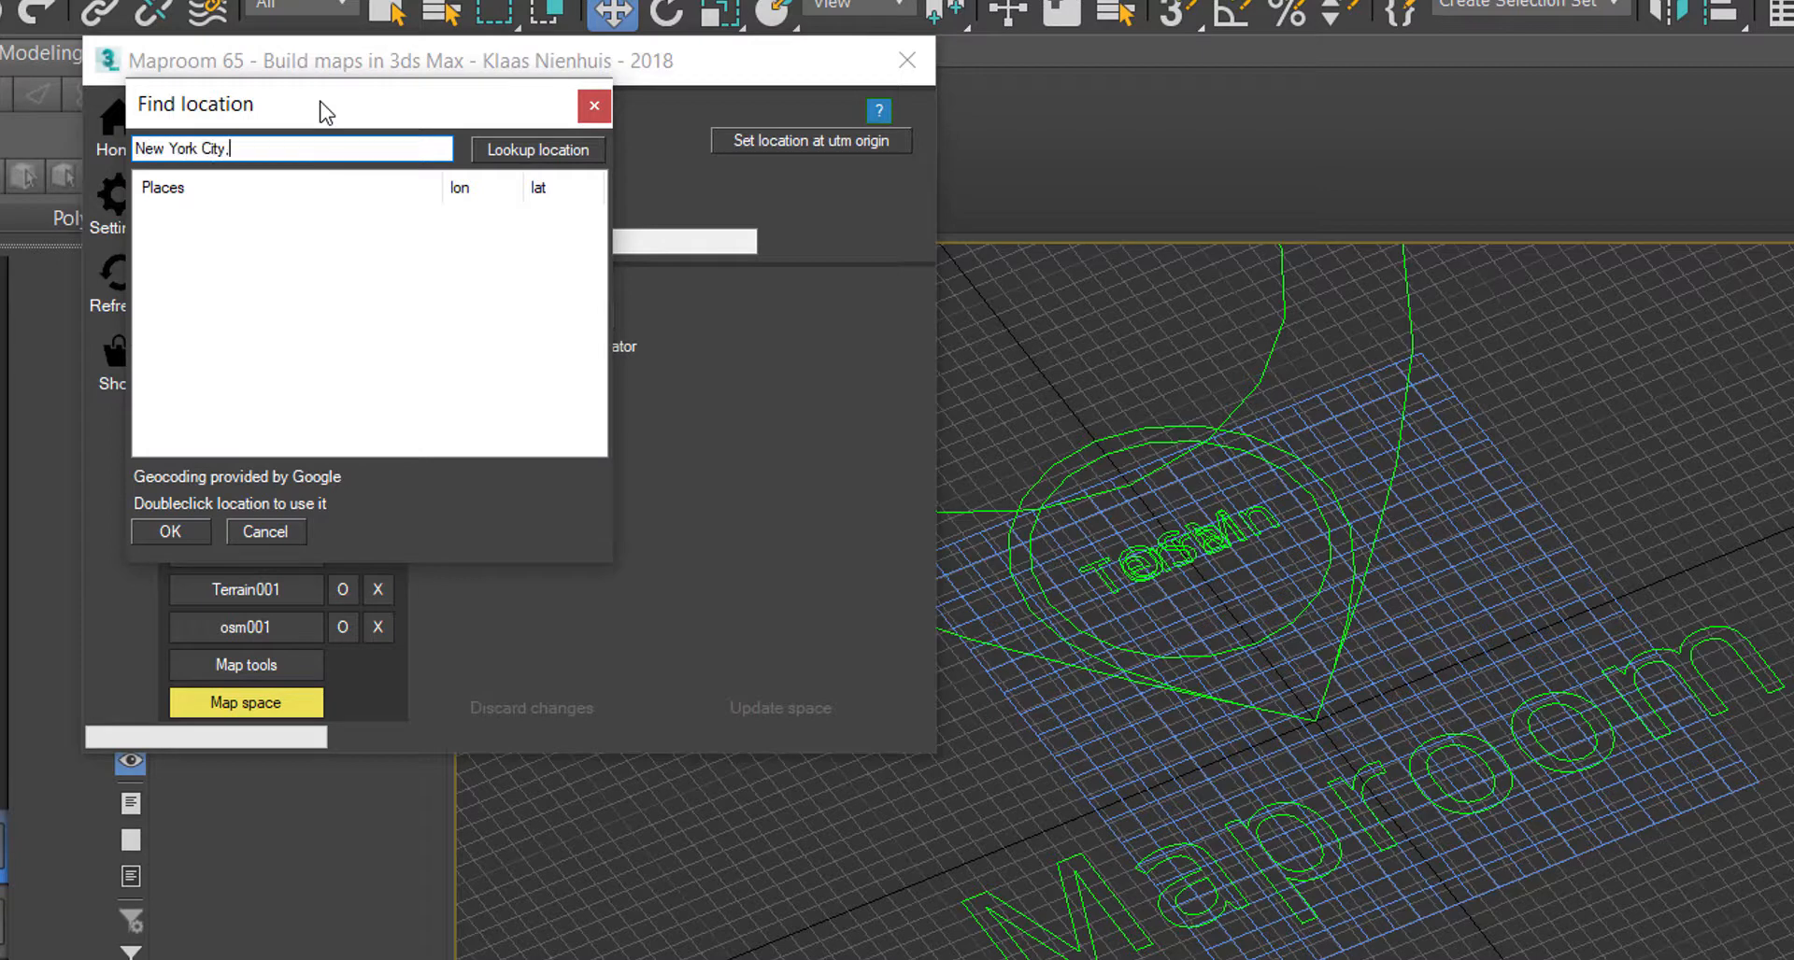
text(ew York City,)
key(Return)
double_click(269, 224)
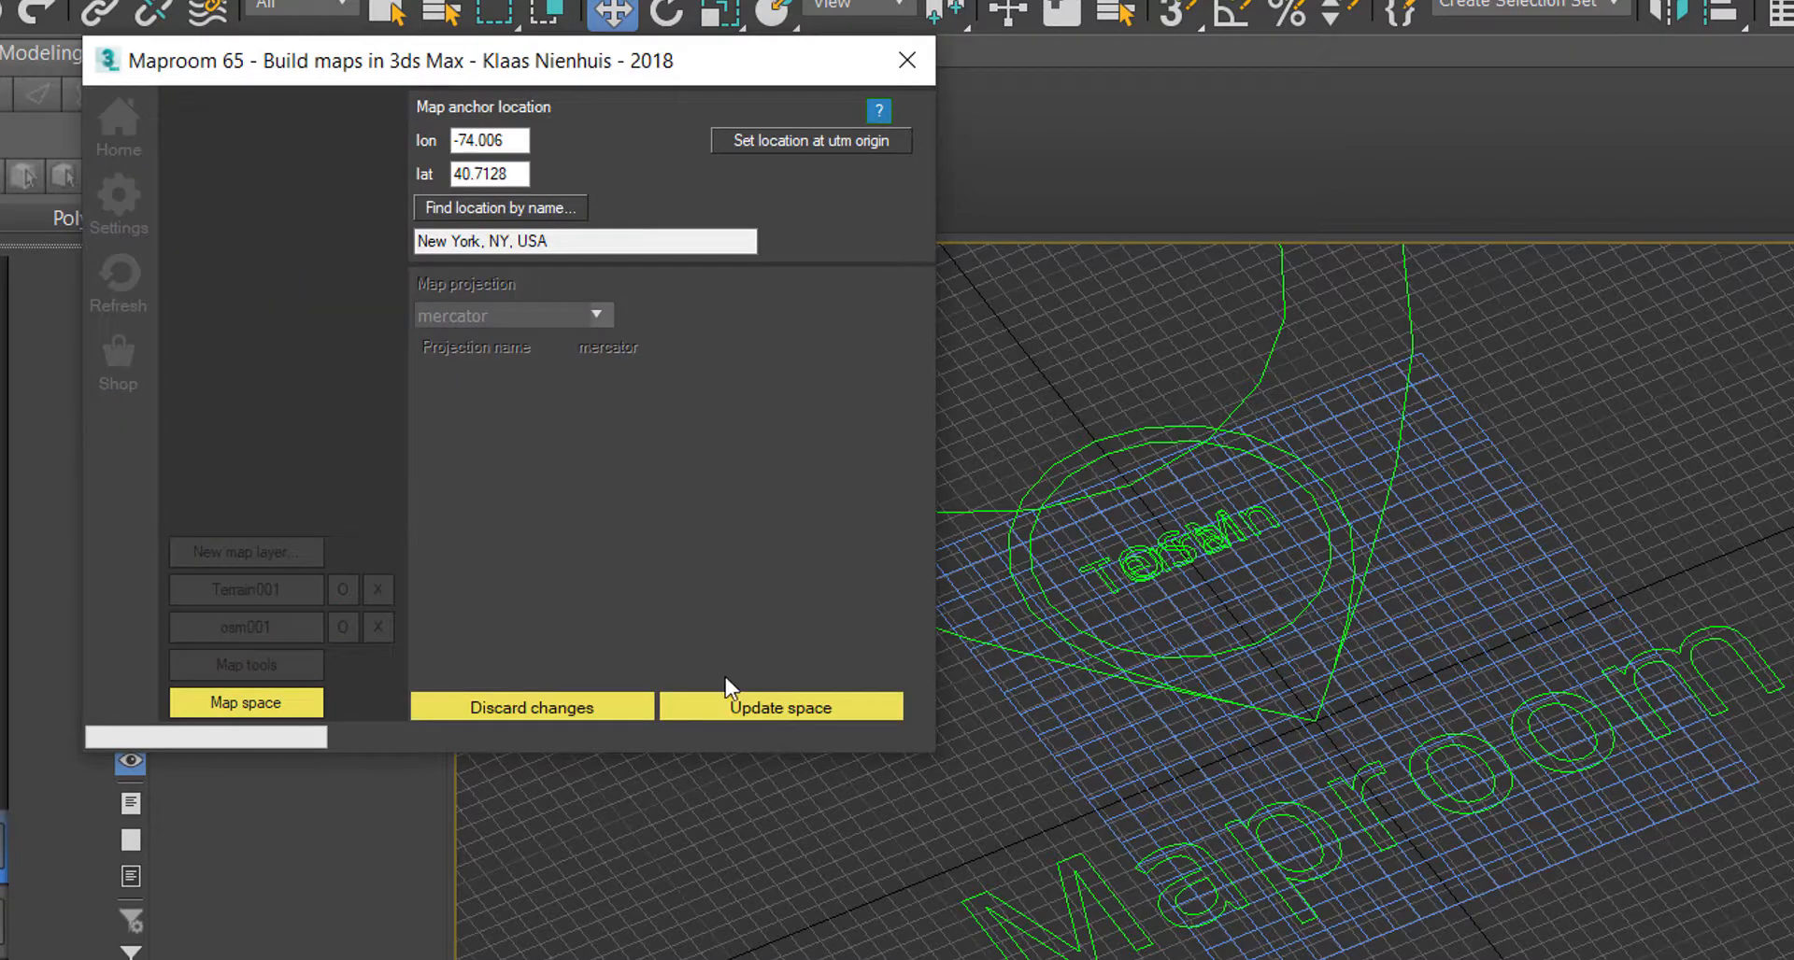
click(720, 707)
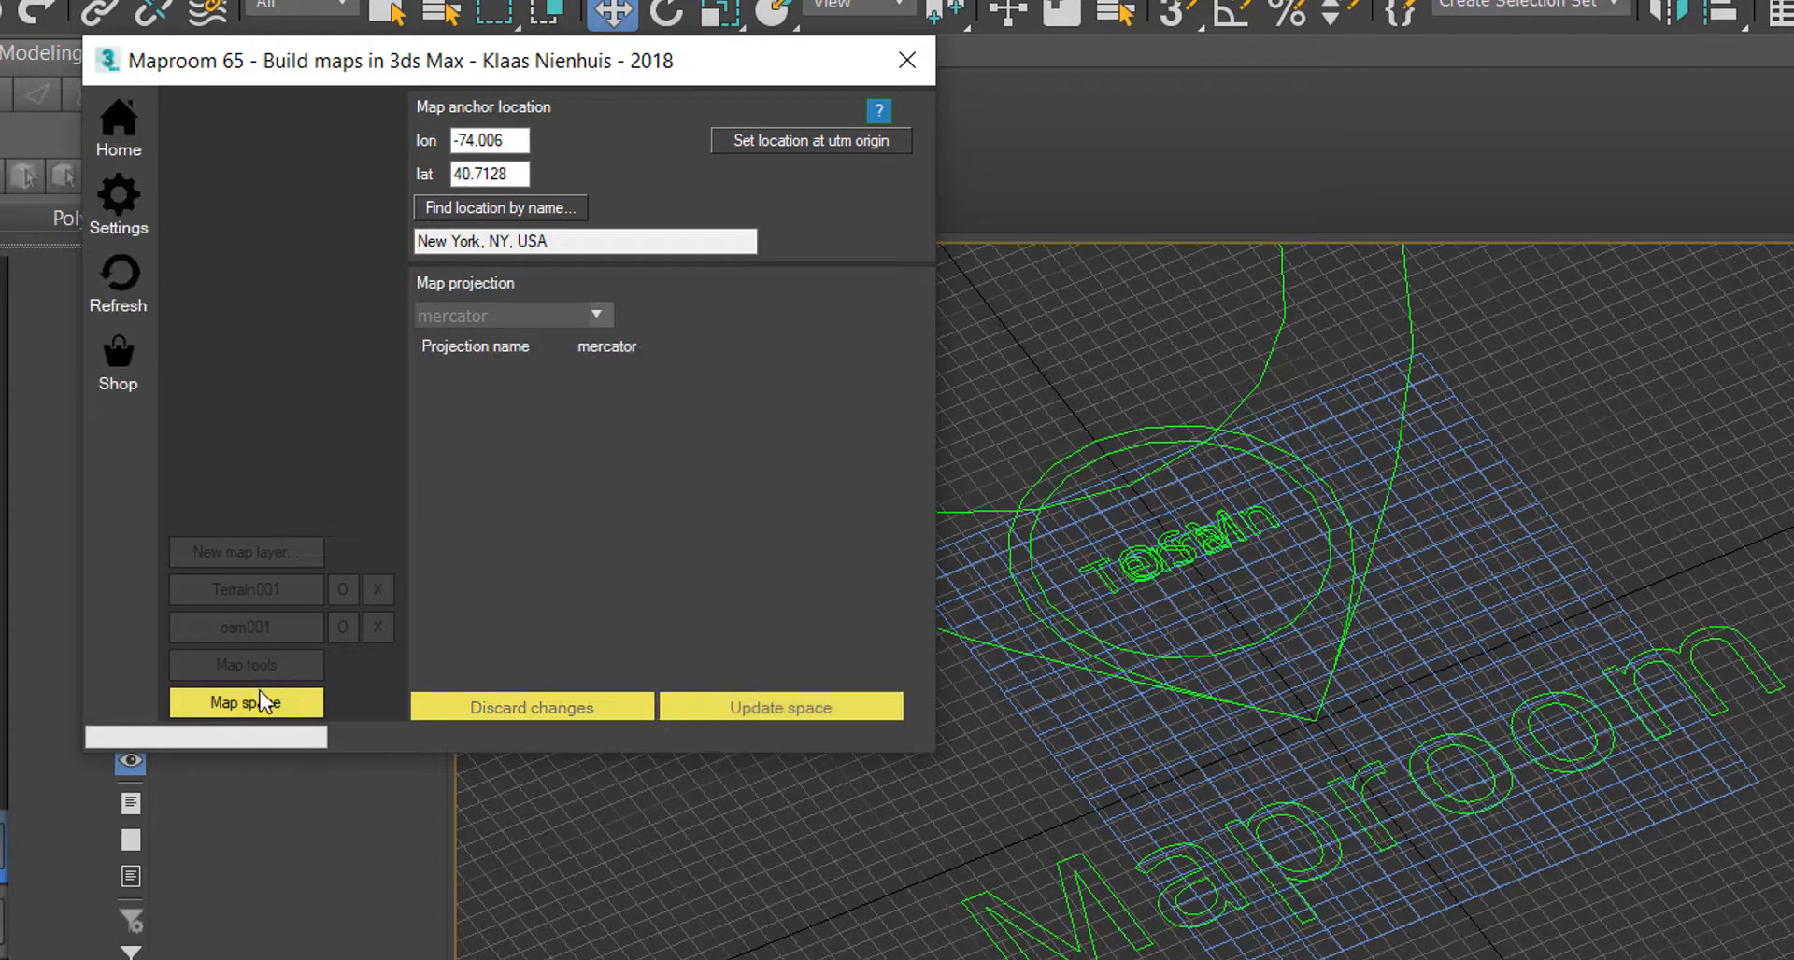
Set the OpenStreetMap layer's area to a width of 1 and a height of 1
click(281, 633)
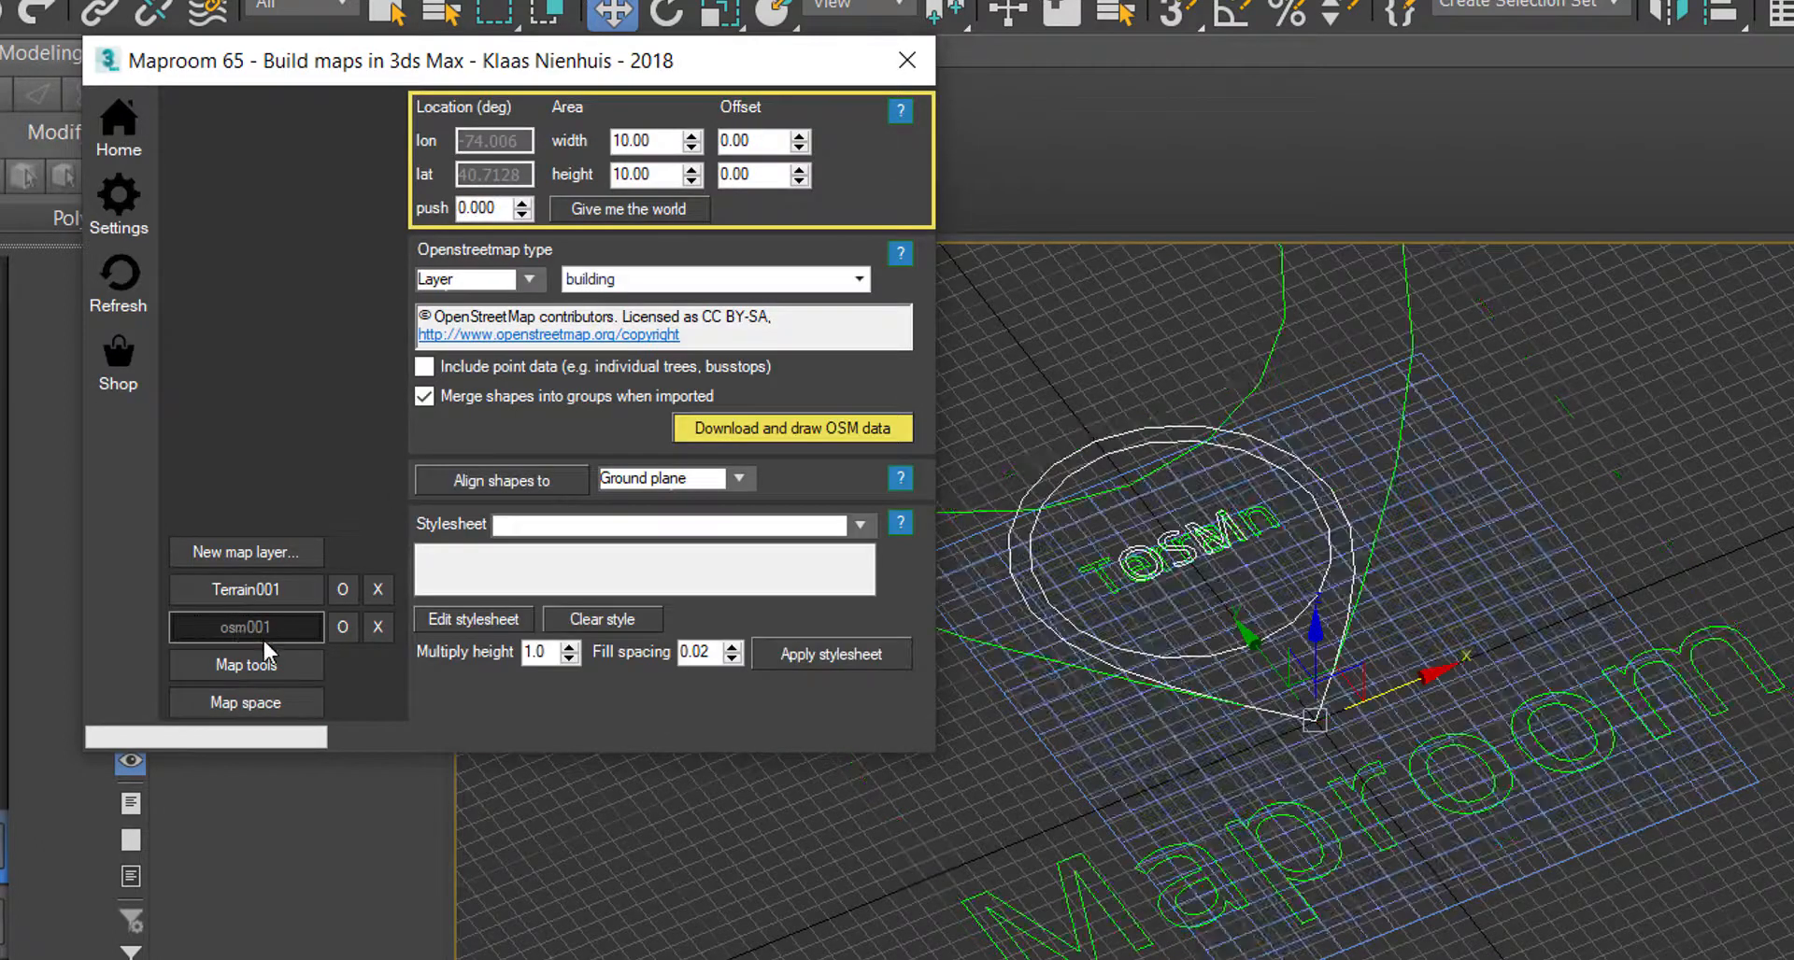
drag(657, 139, 611, 139)
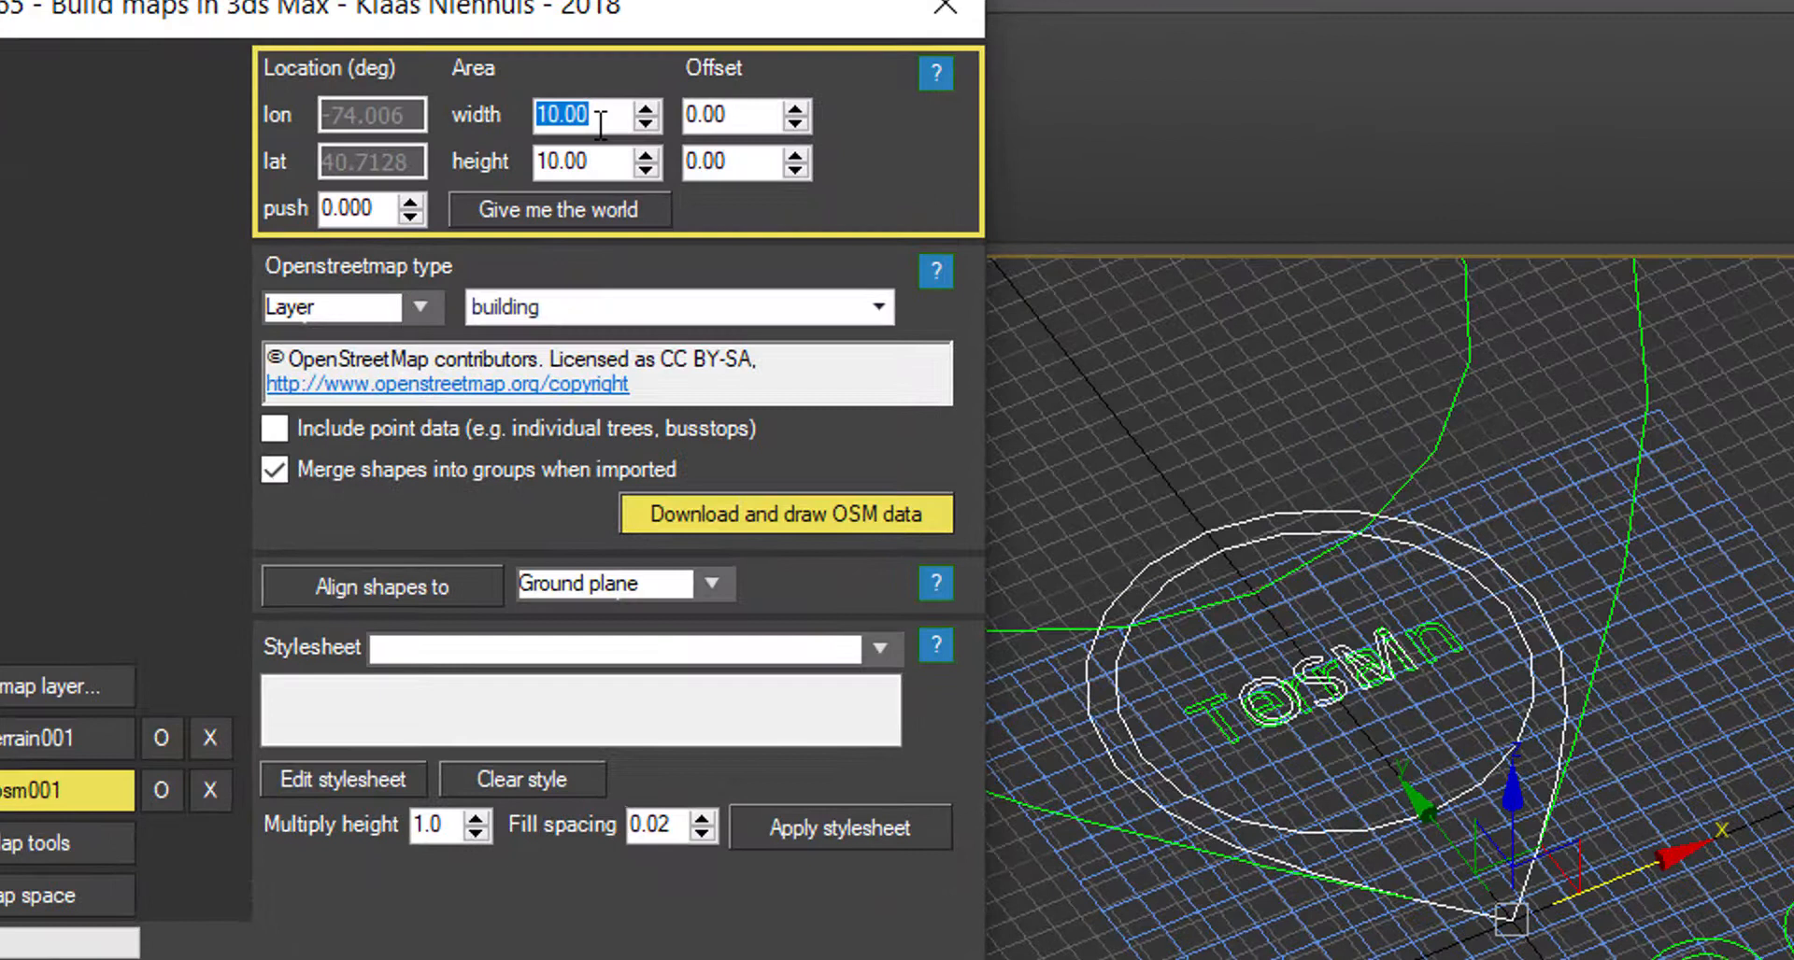
text(1)
key(Tab)
text(1)
click(598, 120)
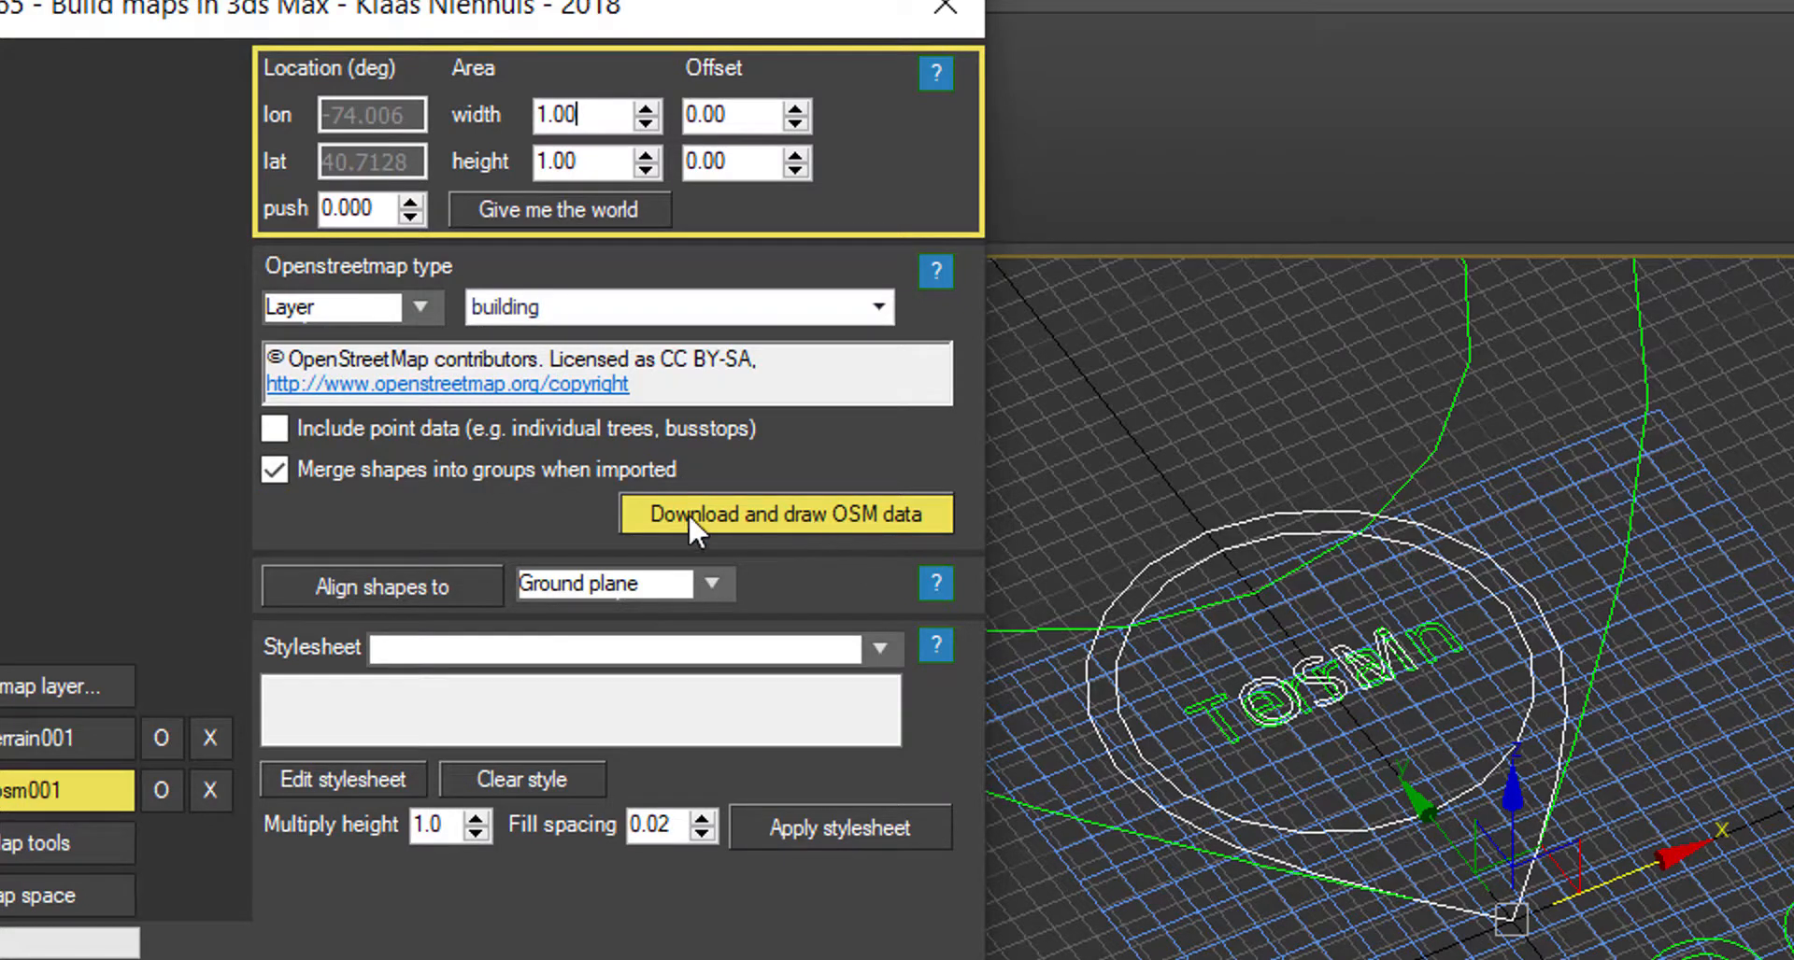
Download and draw the OSM data for the building layer with shapes merged into groups
click(718, 512)
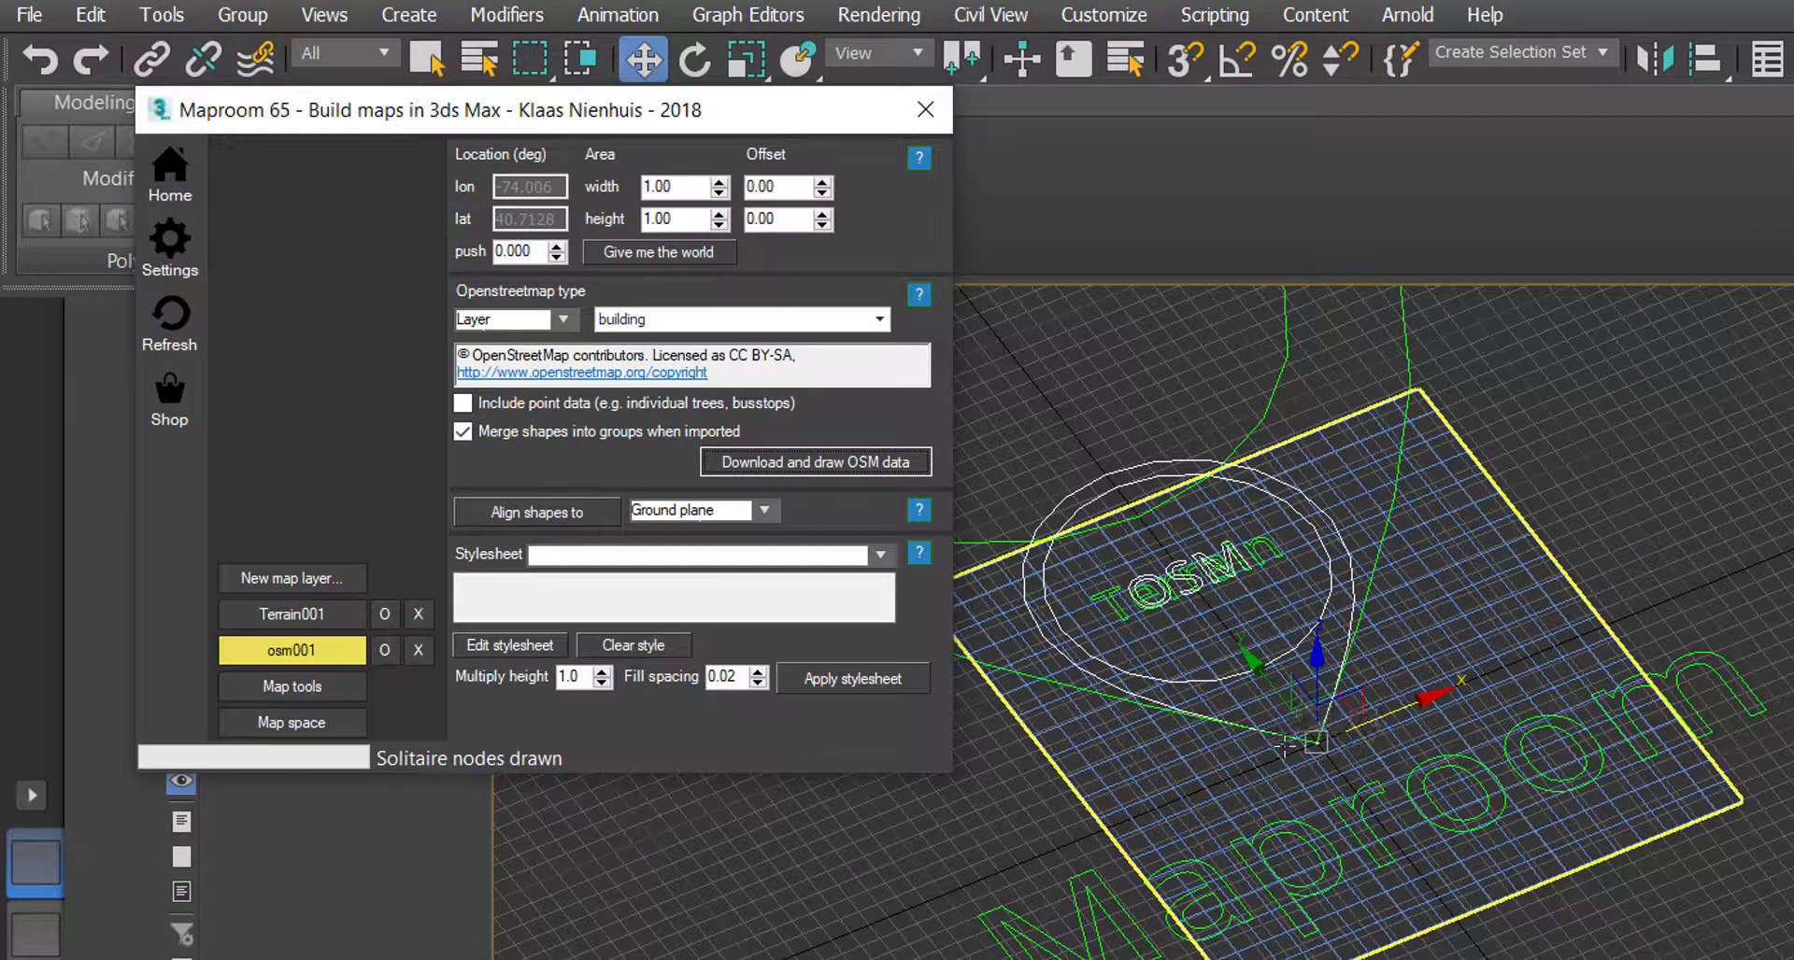
scroll(1285, 745, up, 8)
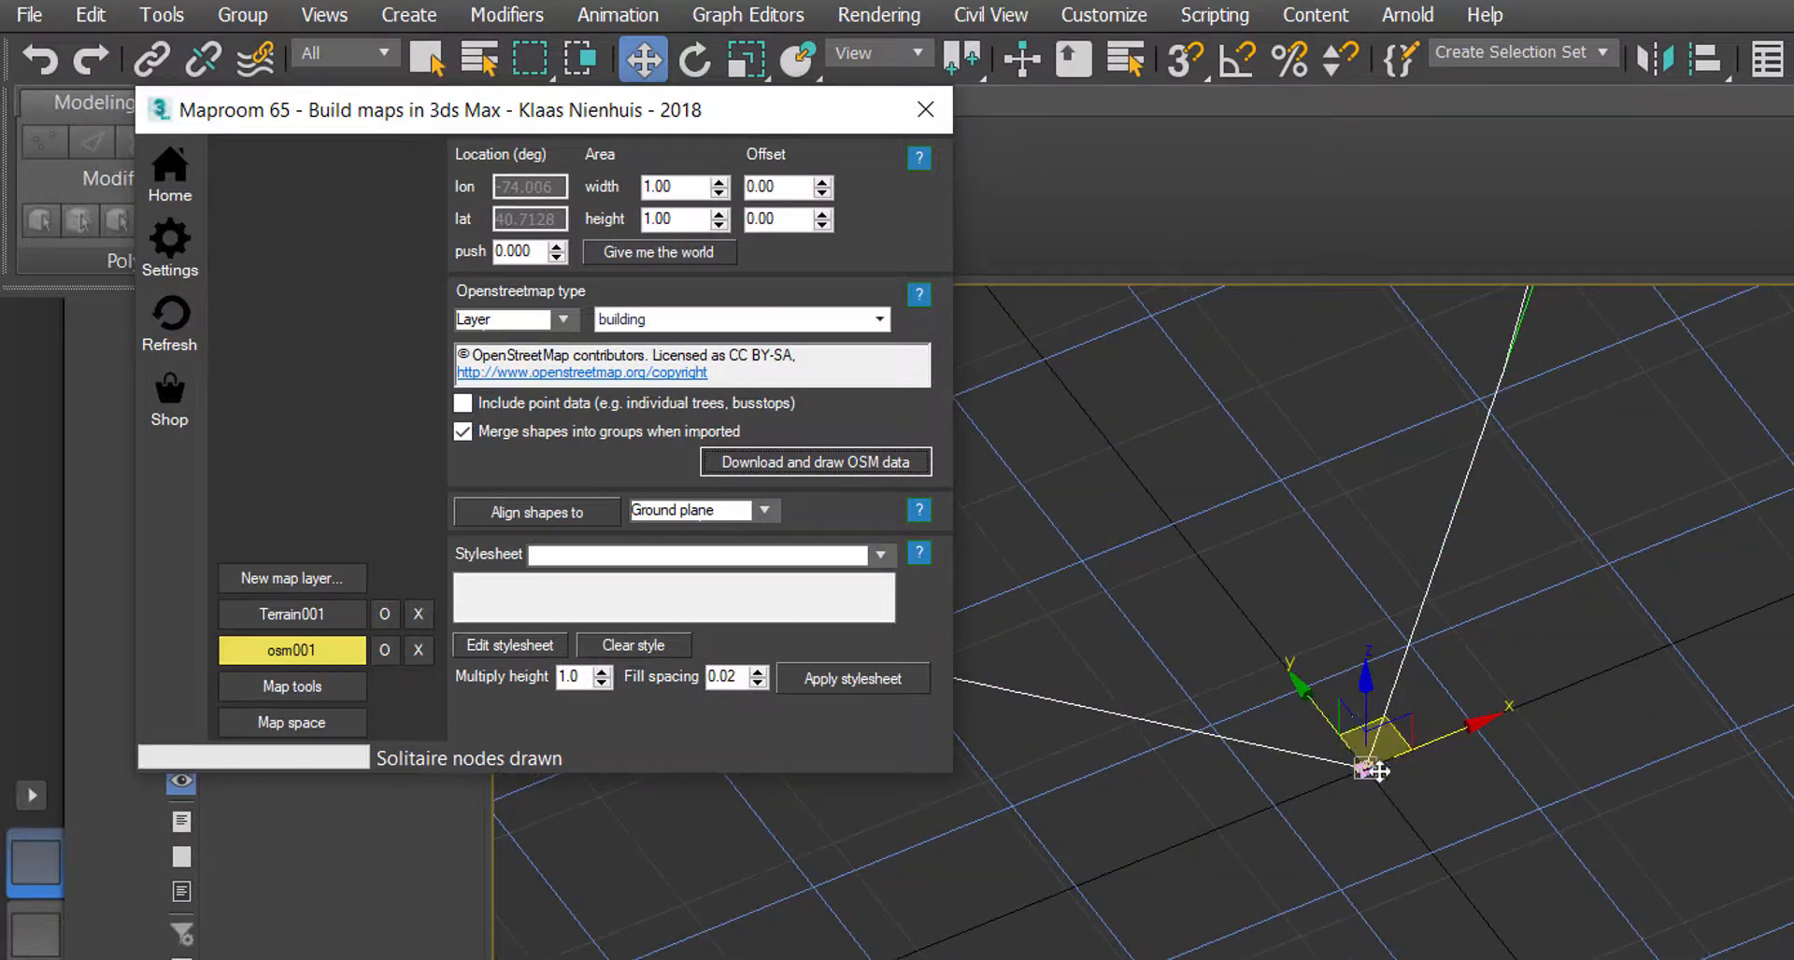
scroll(1349, 763, up, 6)
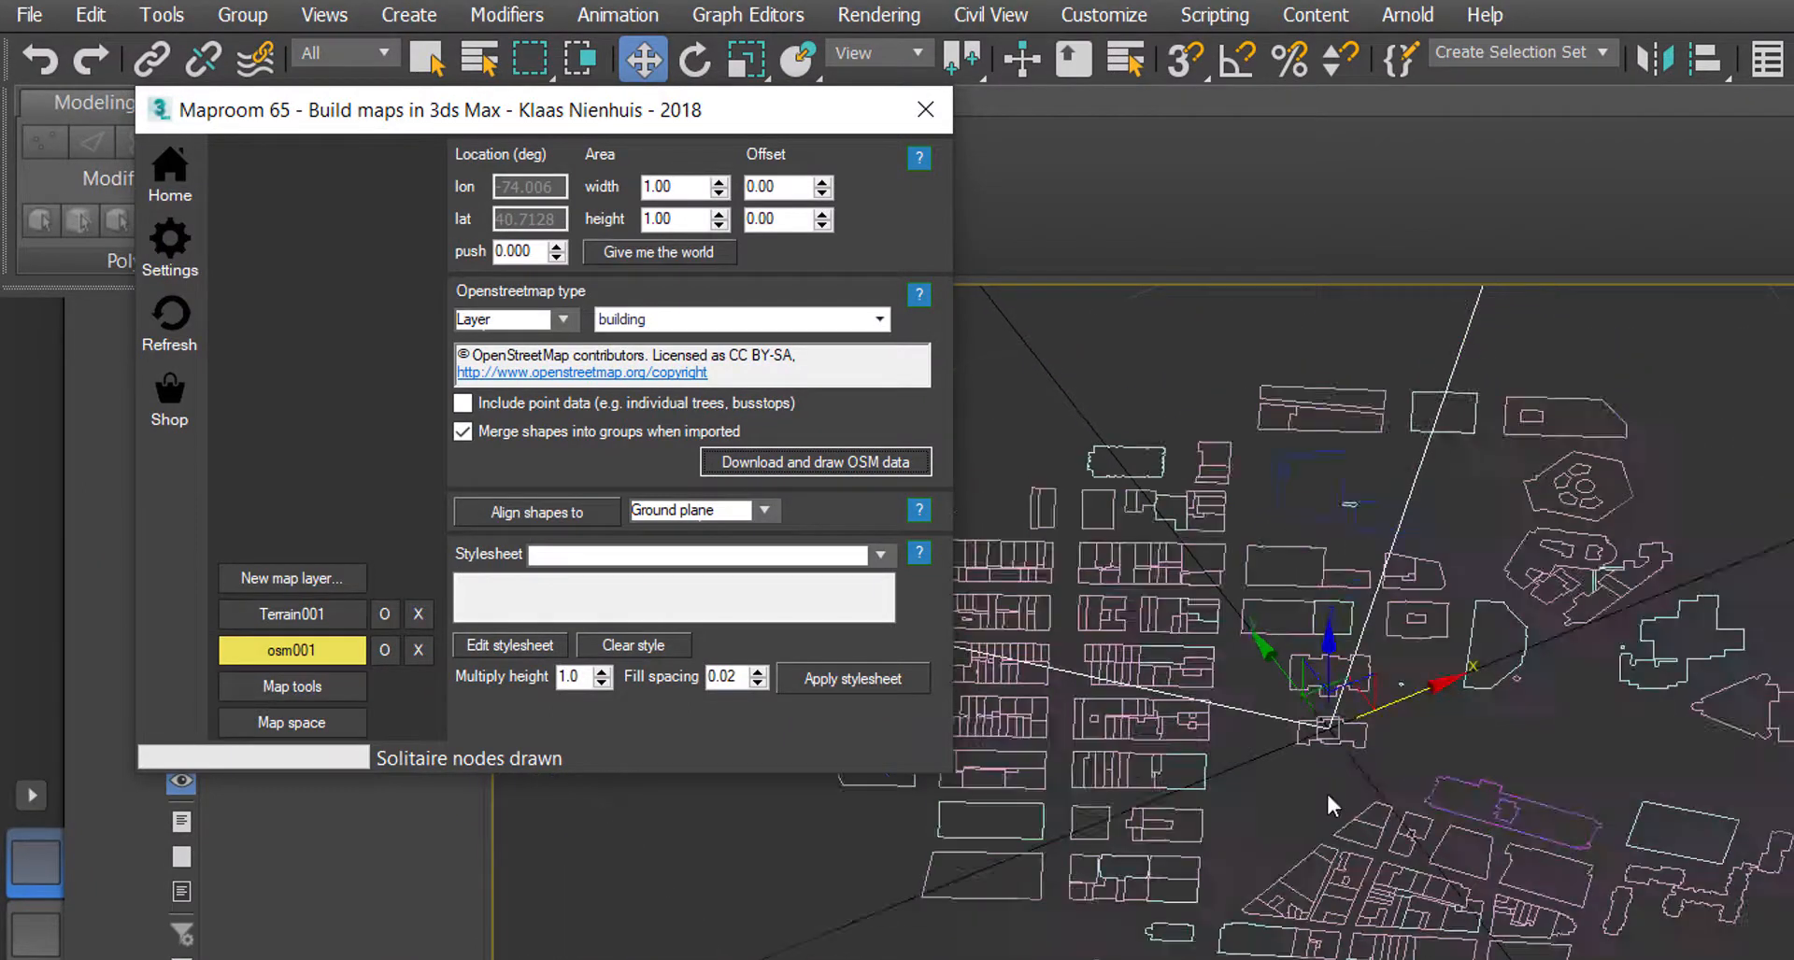
scroll(1421, 809, up, 4)
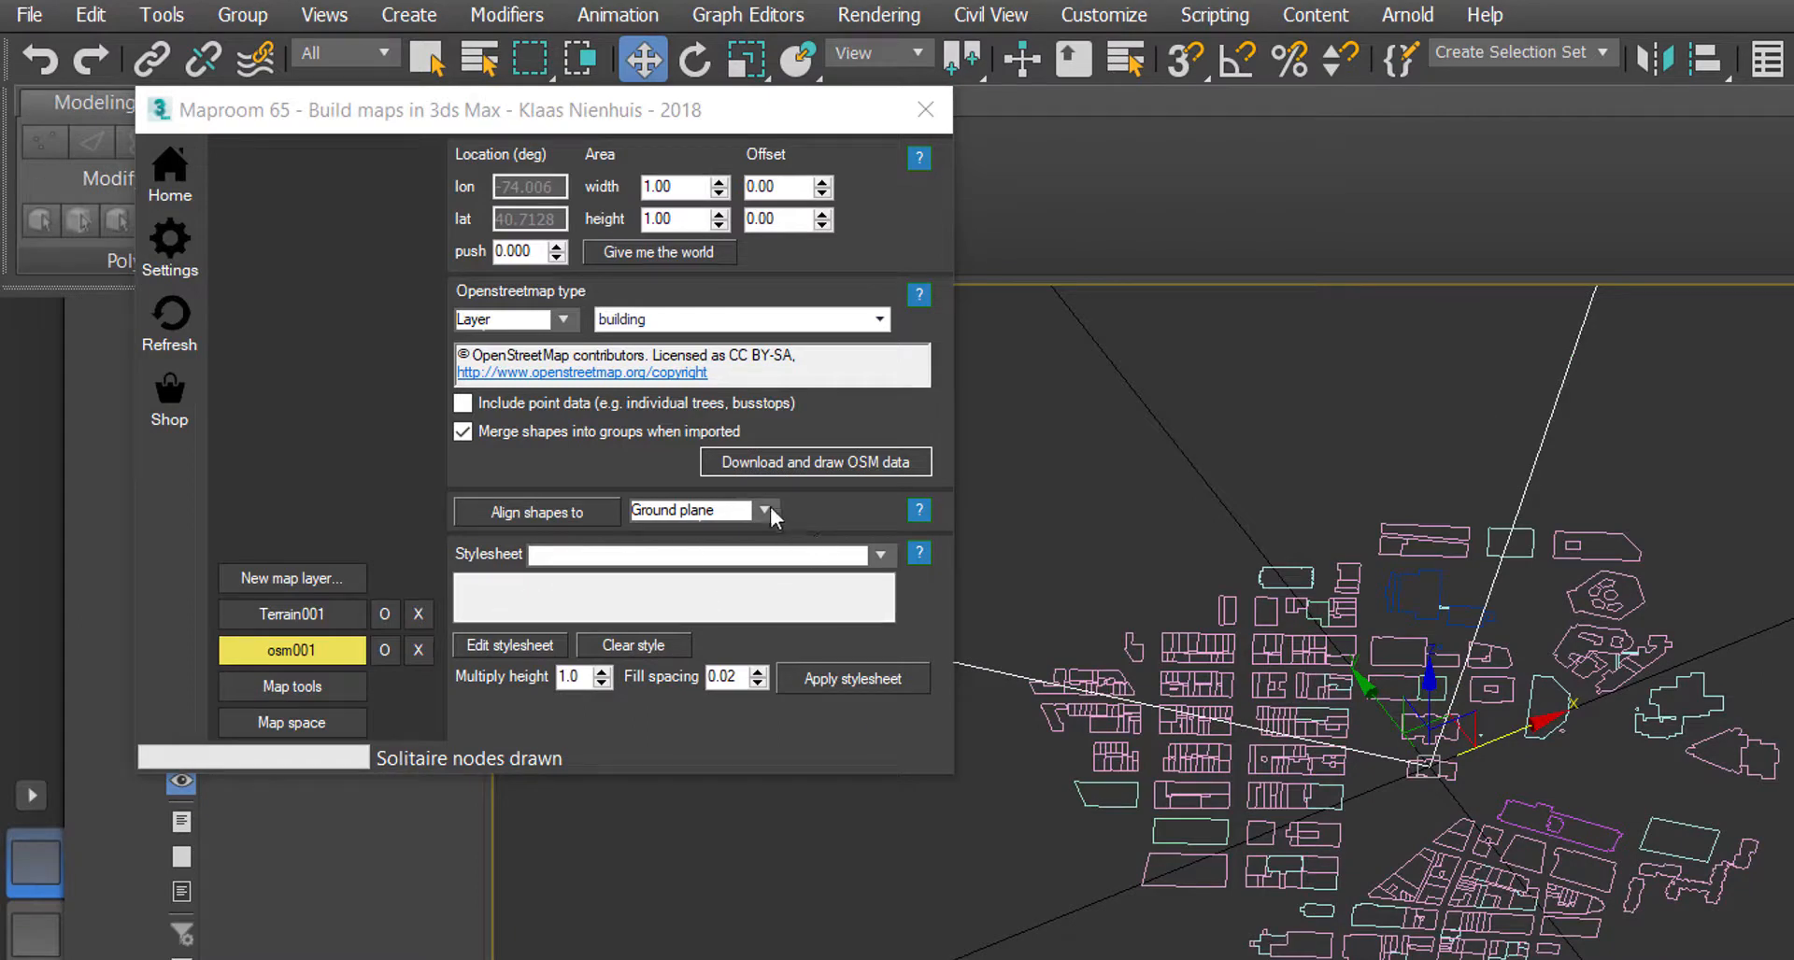
Apply the sys OSM_stylesheet to the building outlines to turn them into 3D masses
click(881, 555)
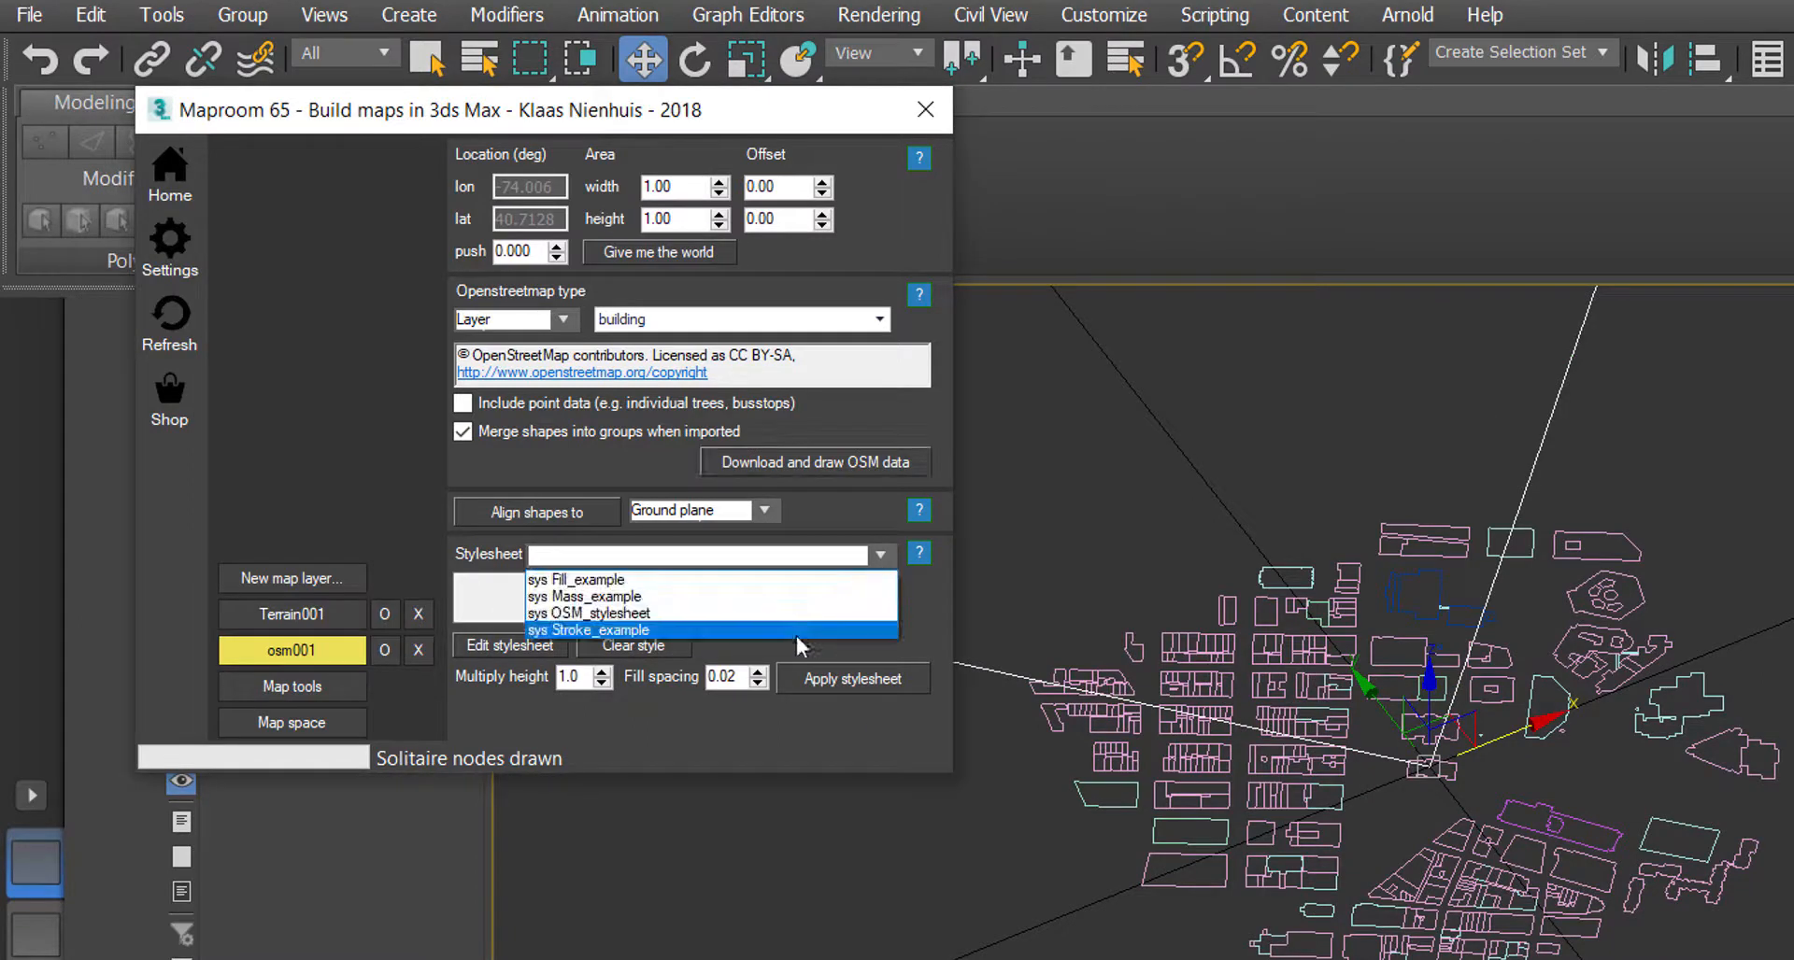
click(786, 614)
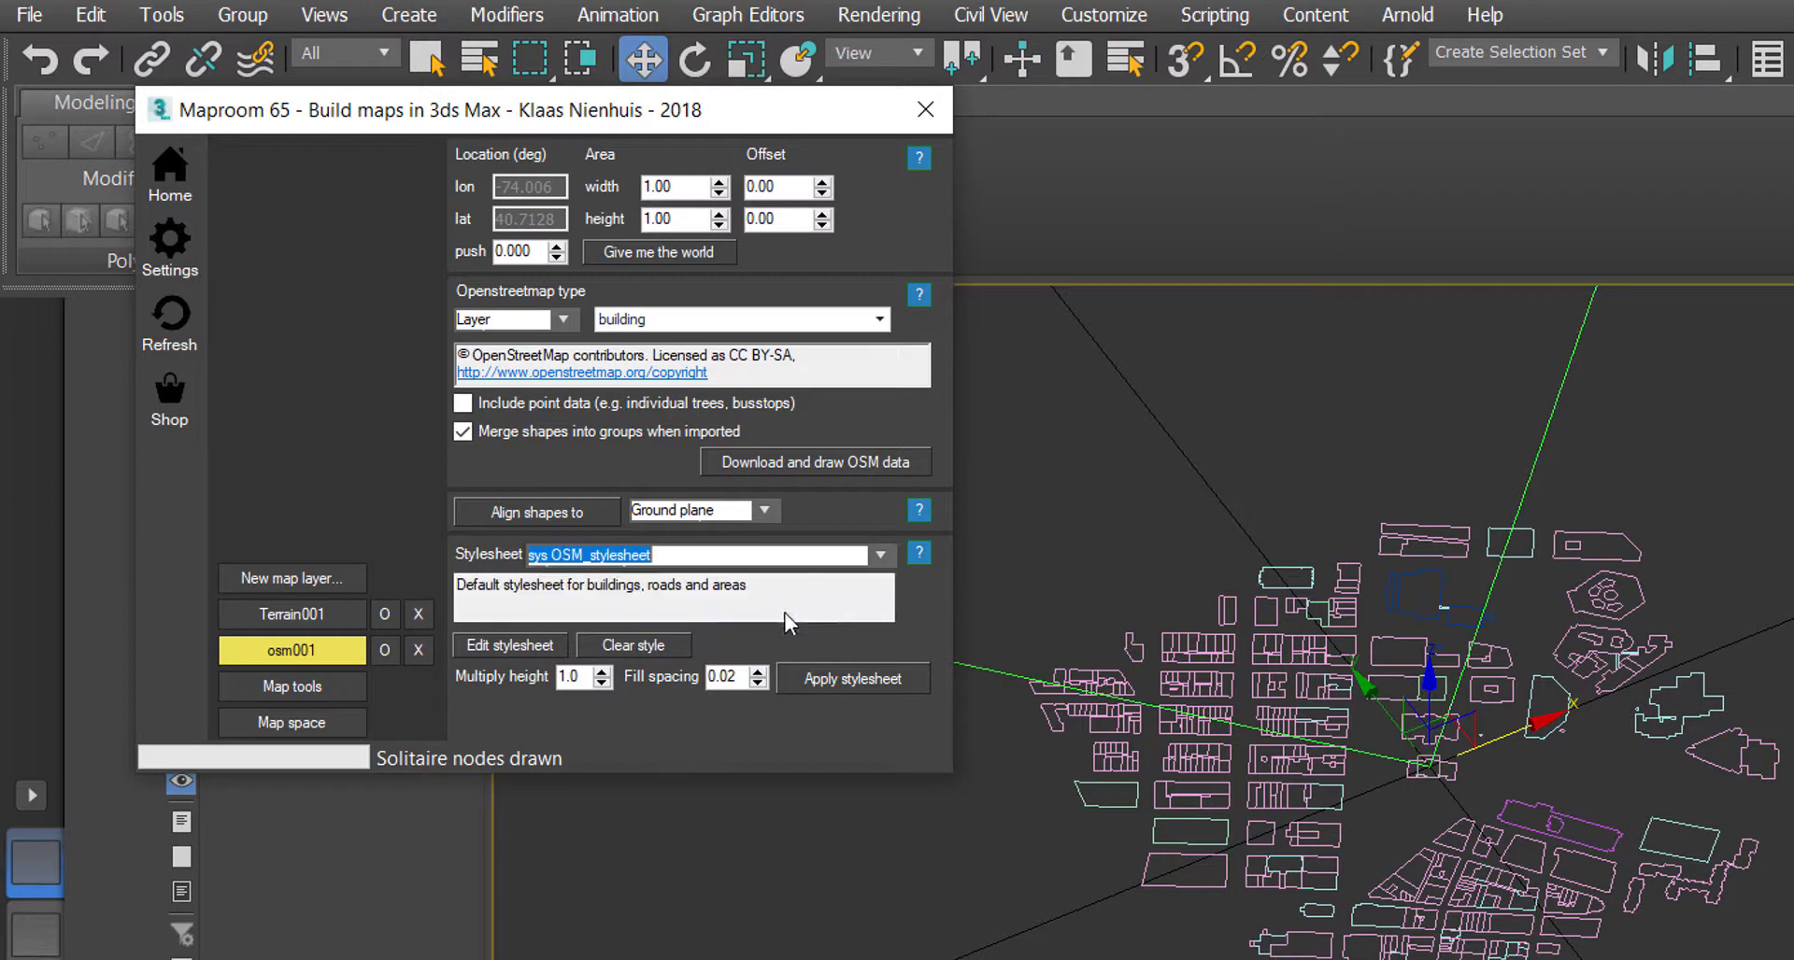
click(822, 682)
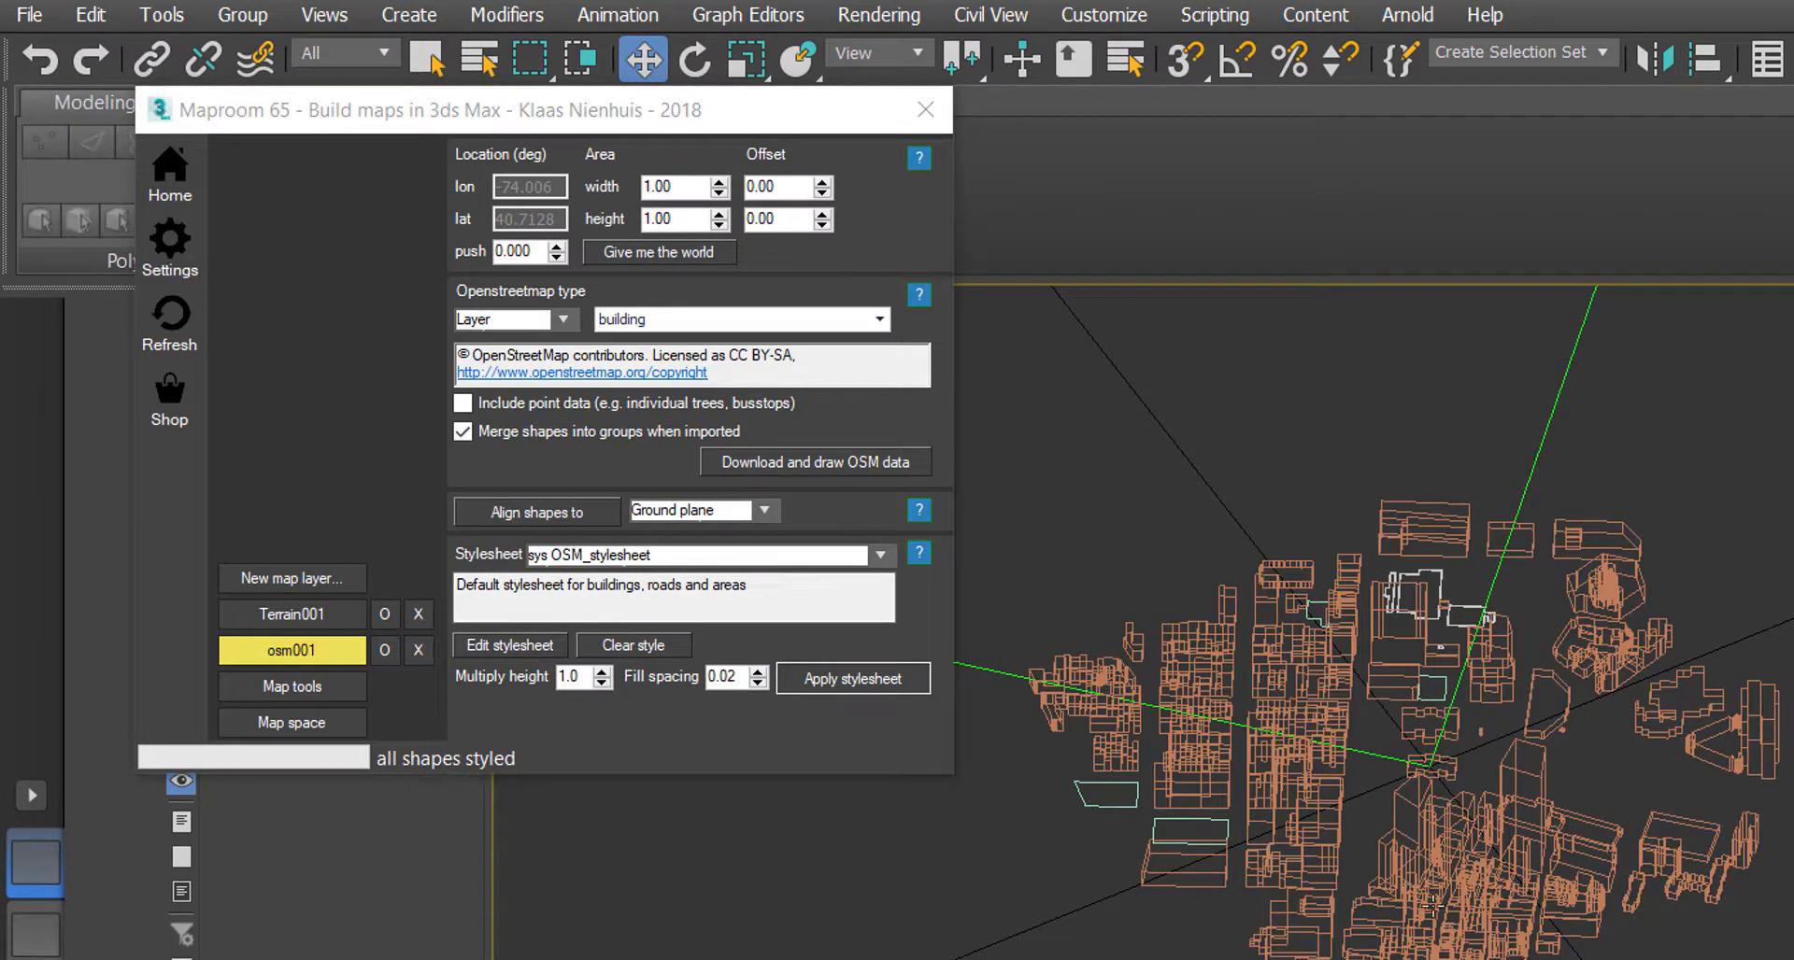
Switch the viewport display from wireframe to Default Shading
drag(762, 111, 673, 388)
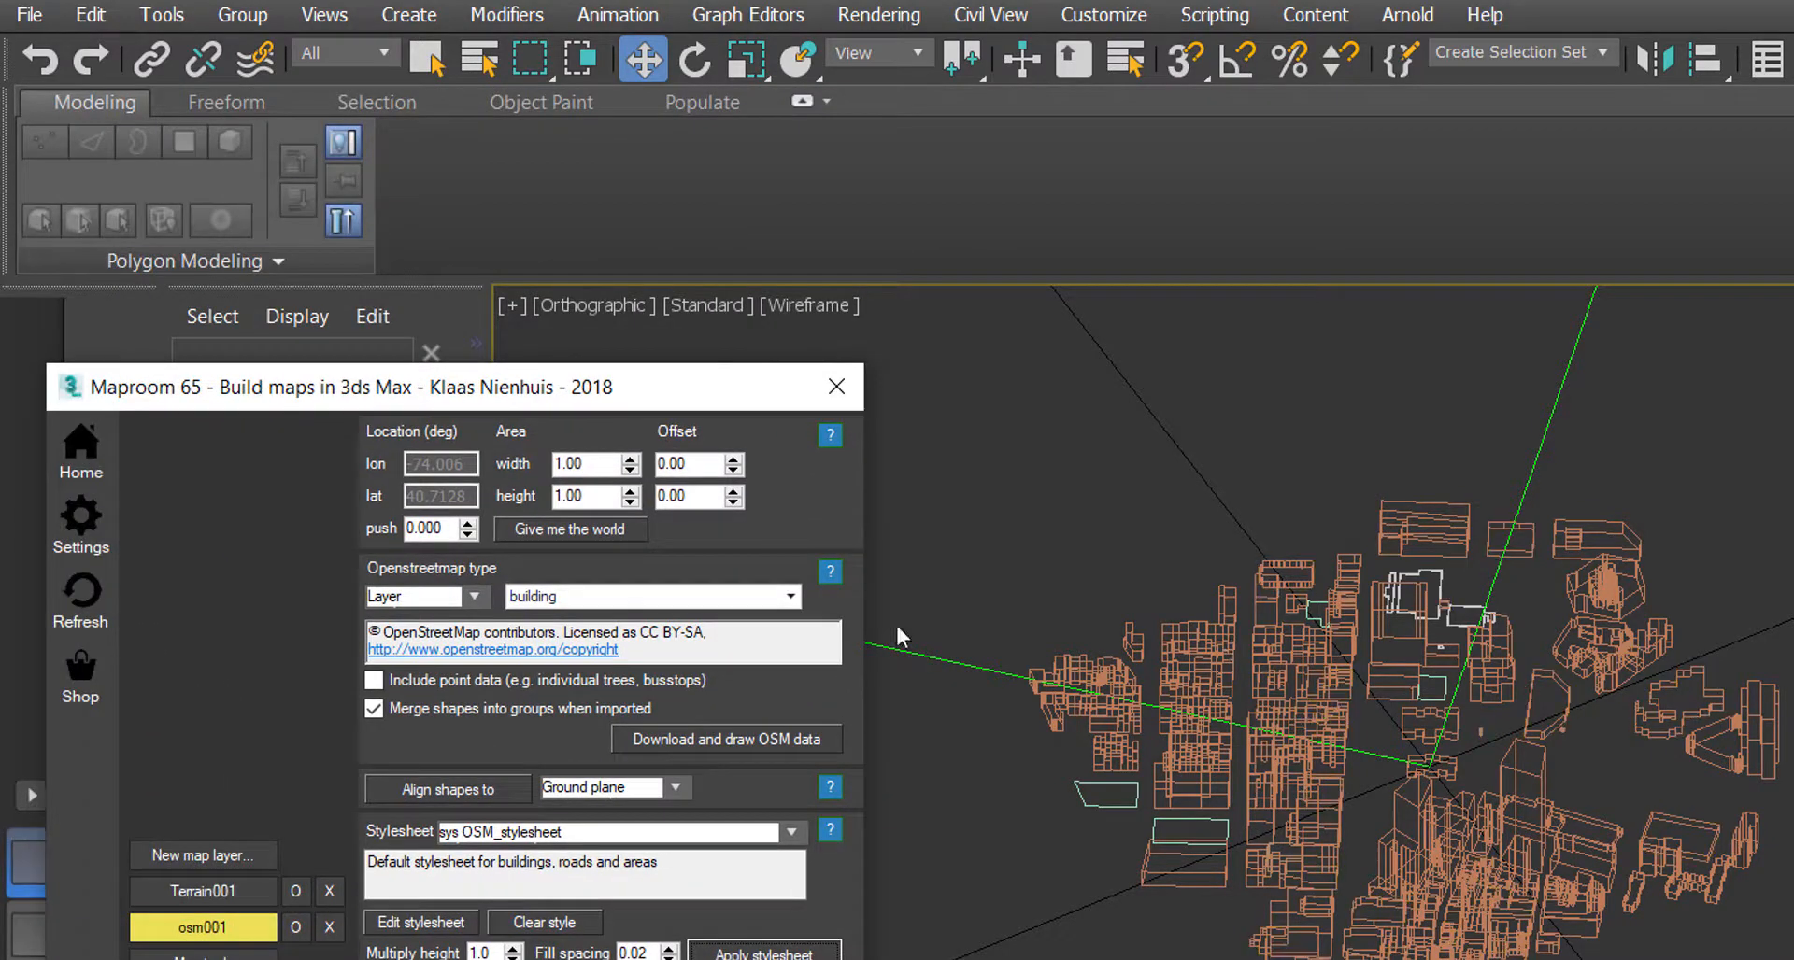
click(818, 307)
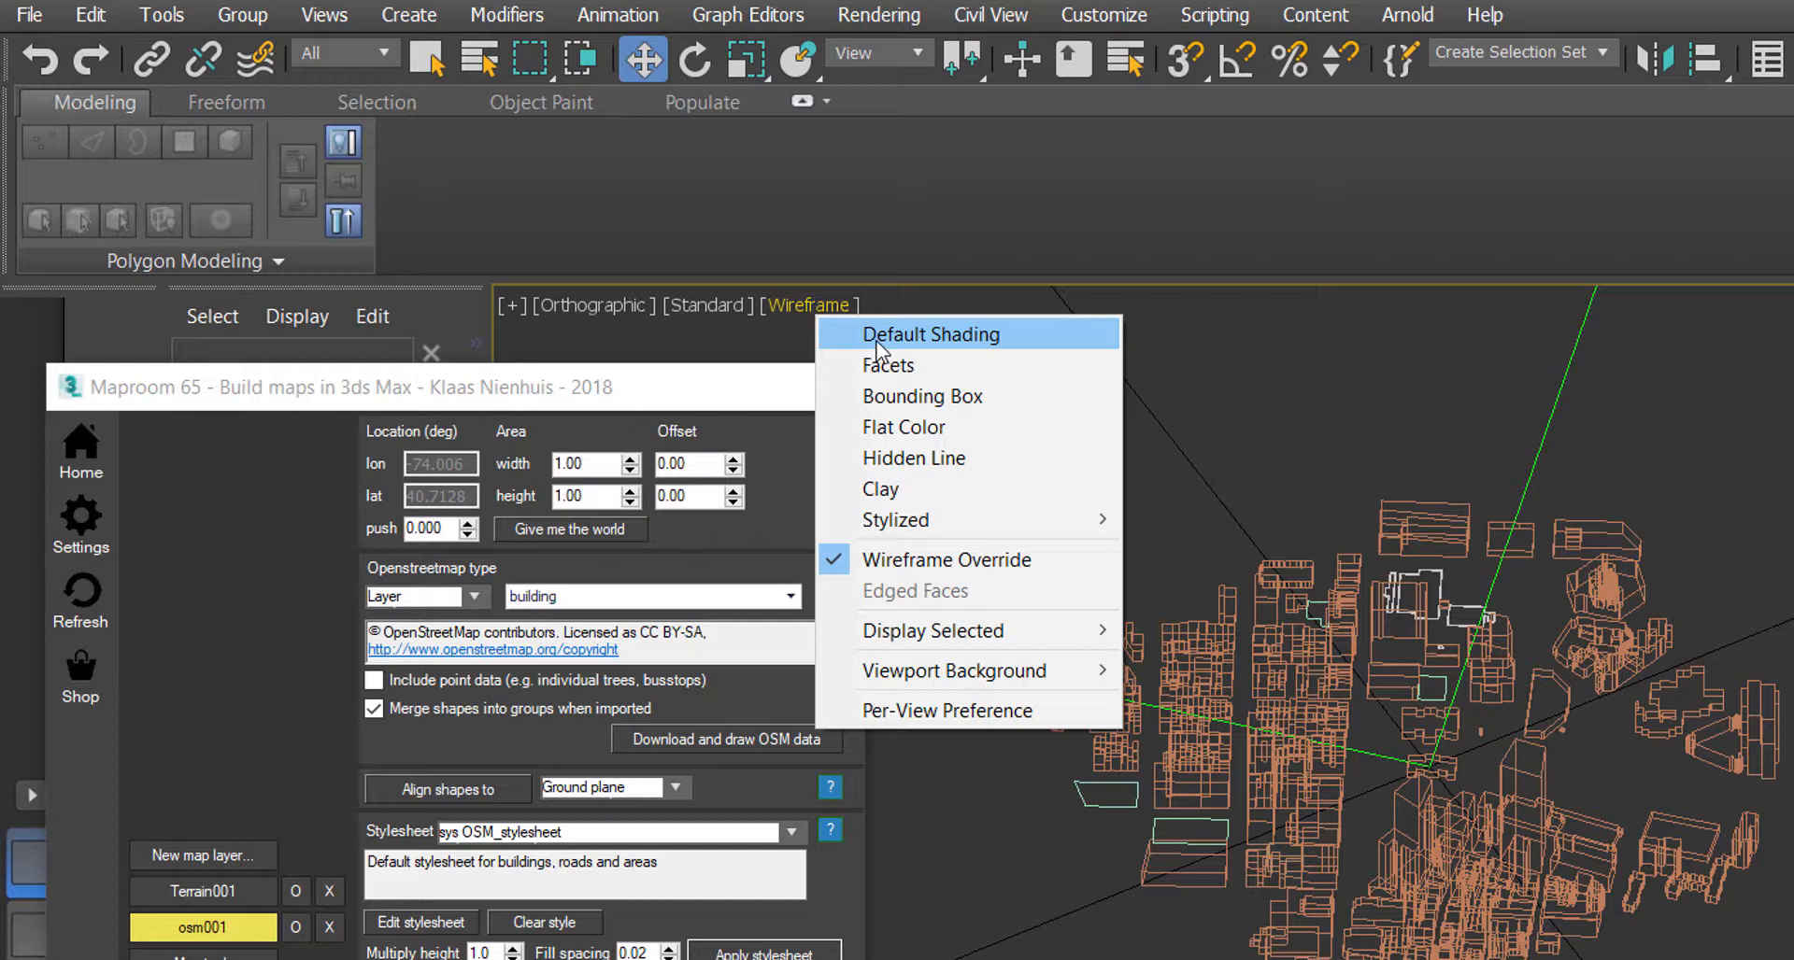
click(878, 339)
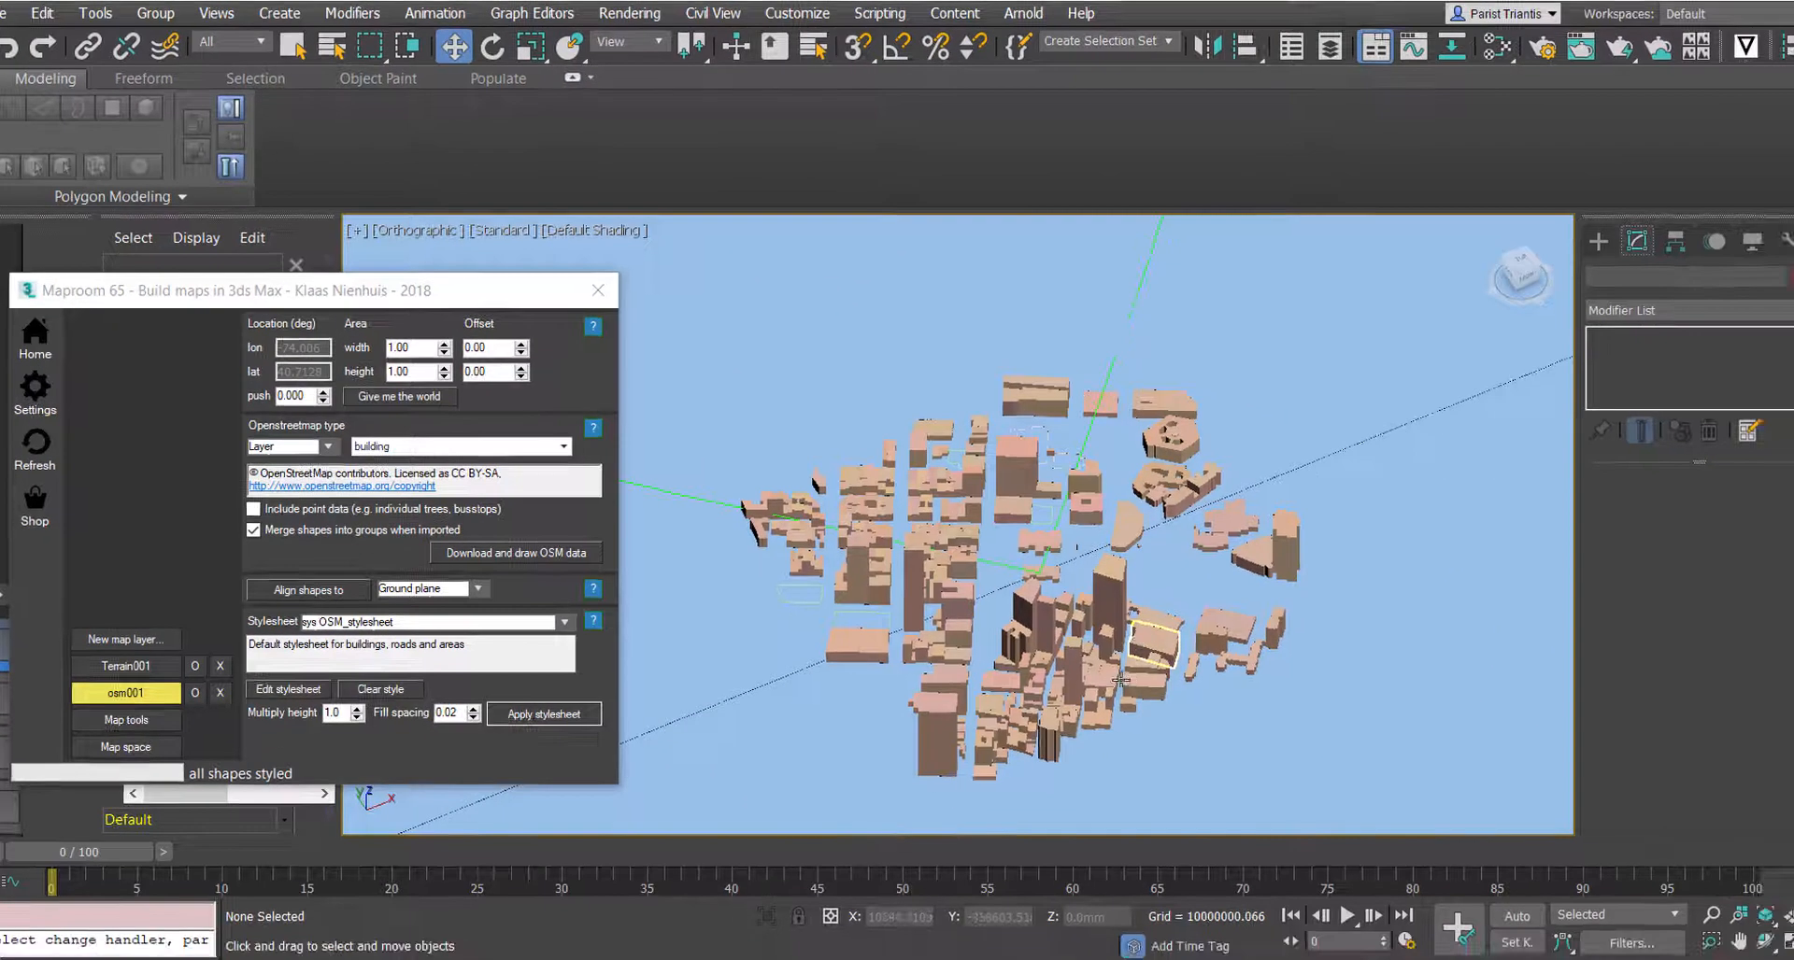
Delete the large ground plane beneath the New York buildings
scroll(1121, 654, up, 5)
scroll(1076, 562, down, 3)
middle_drag(1075, 562, 1100, 499)
scroll(1028, 475, down, 15)
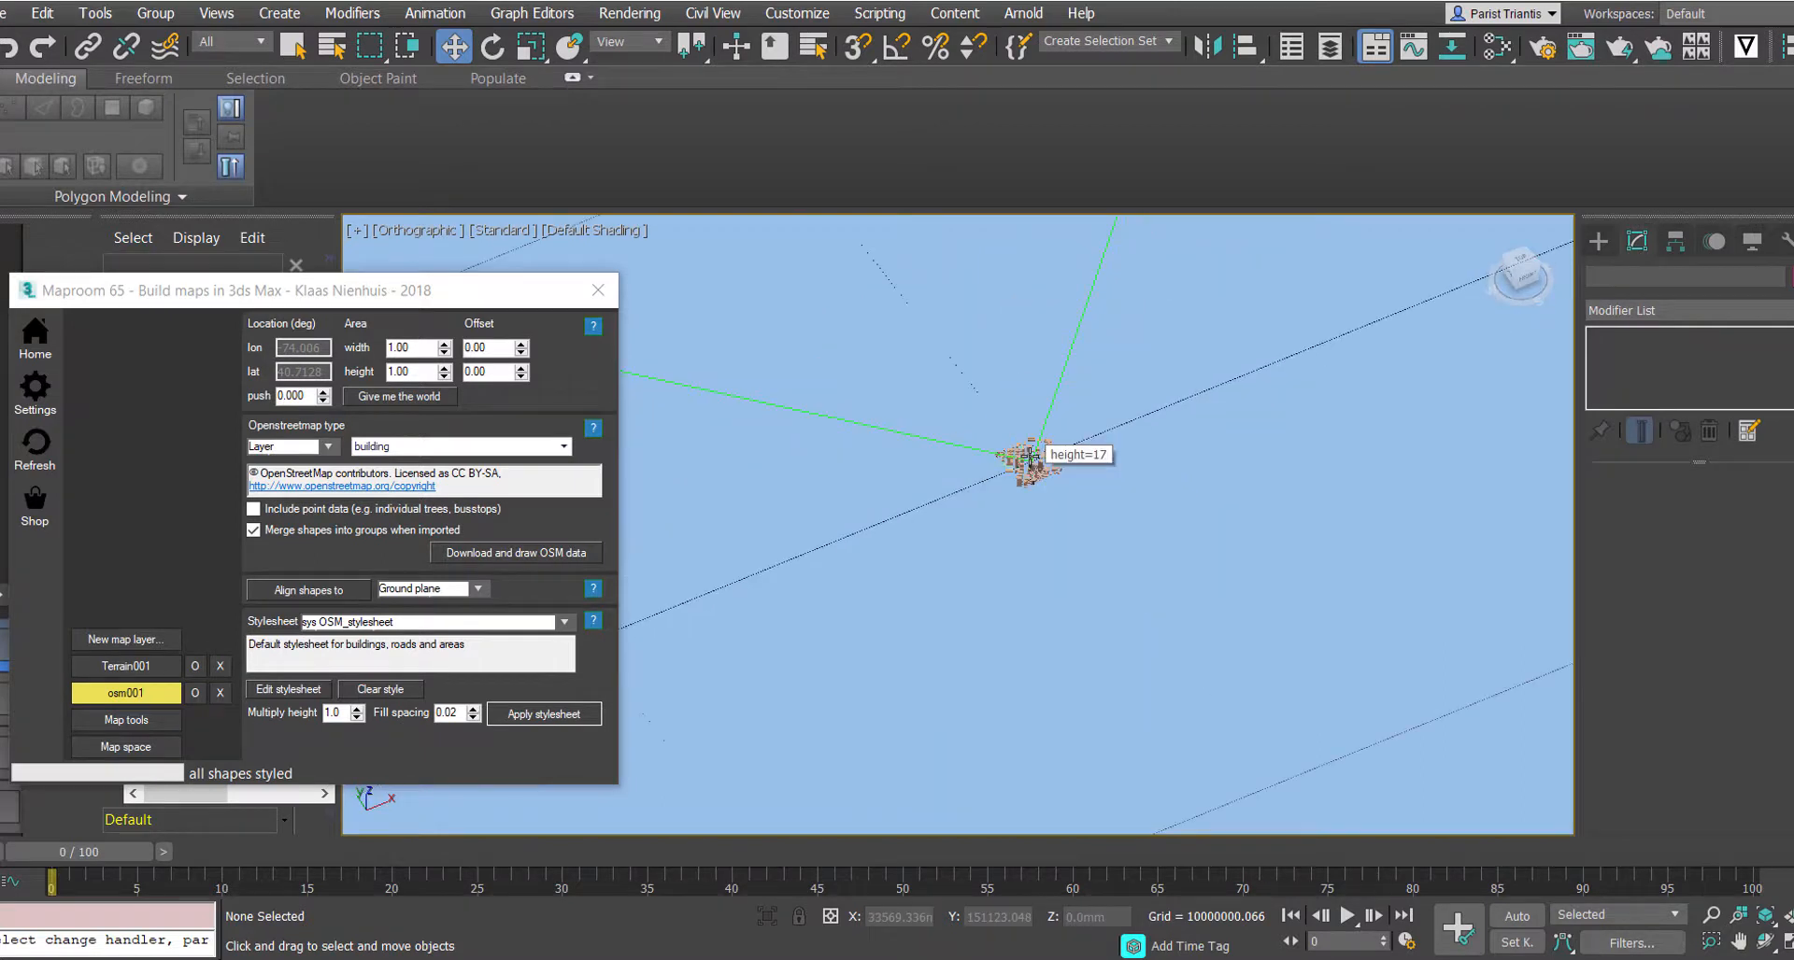
scroll(1029, 456, down, 3)
middle_drag(1030, 456, 1118, 528)
click(1123, 531)
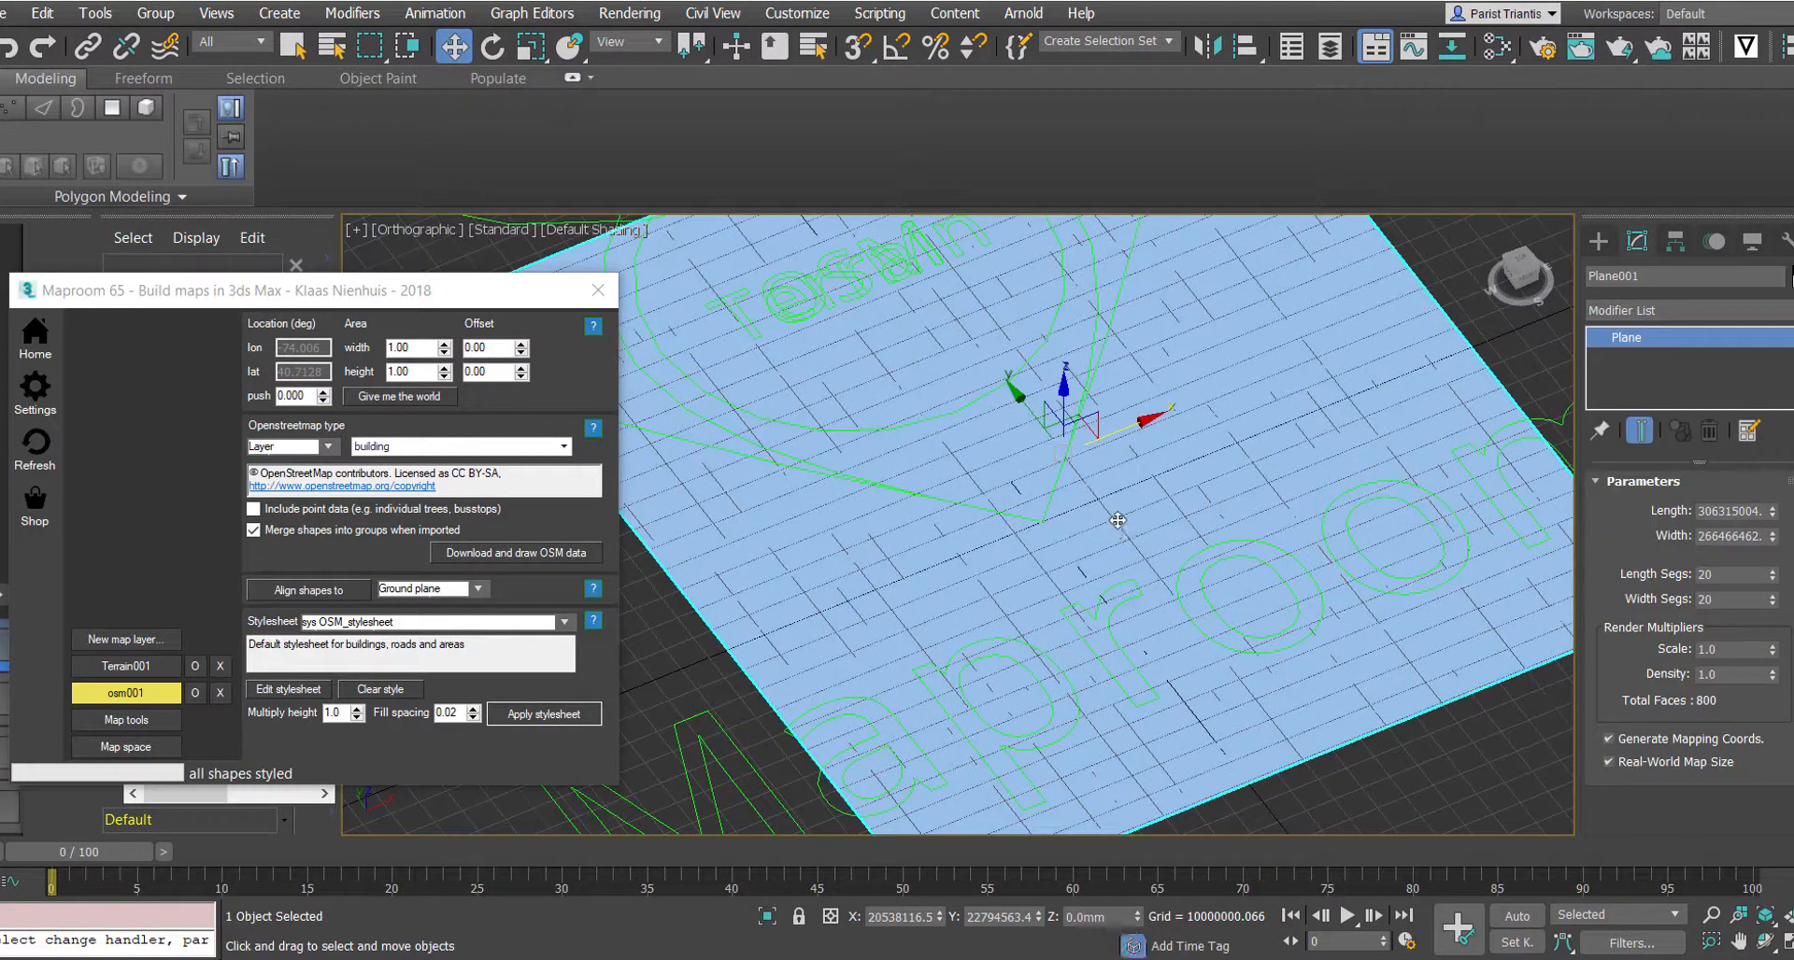
key(Delete)
scroll(1028, 524, down, 10)
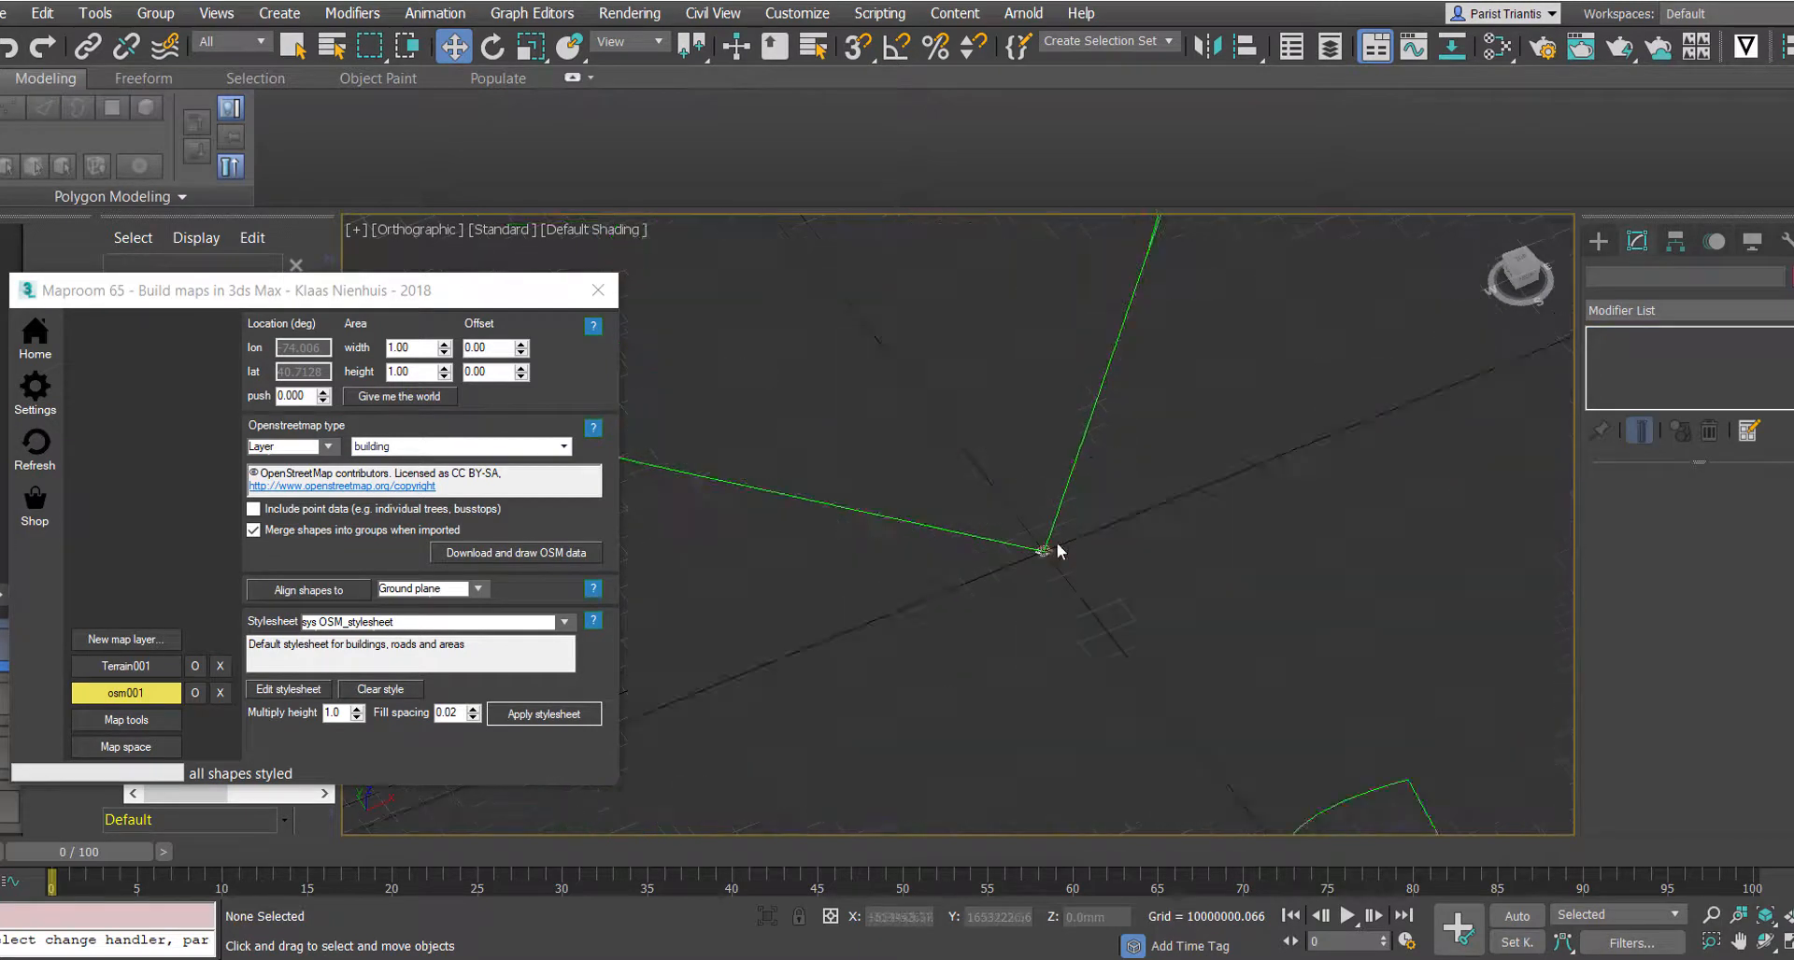
scroll(1059, 588, up, 2)
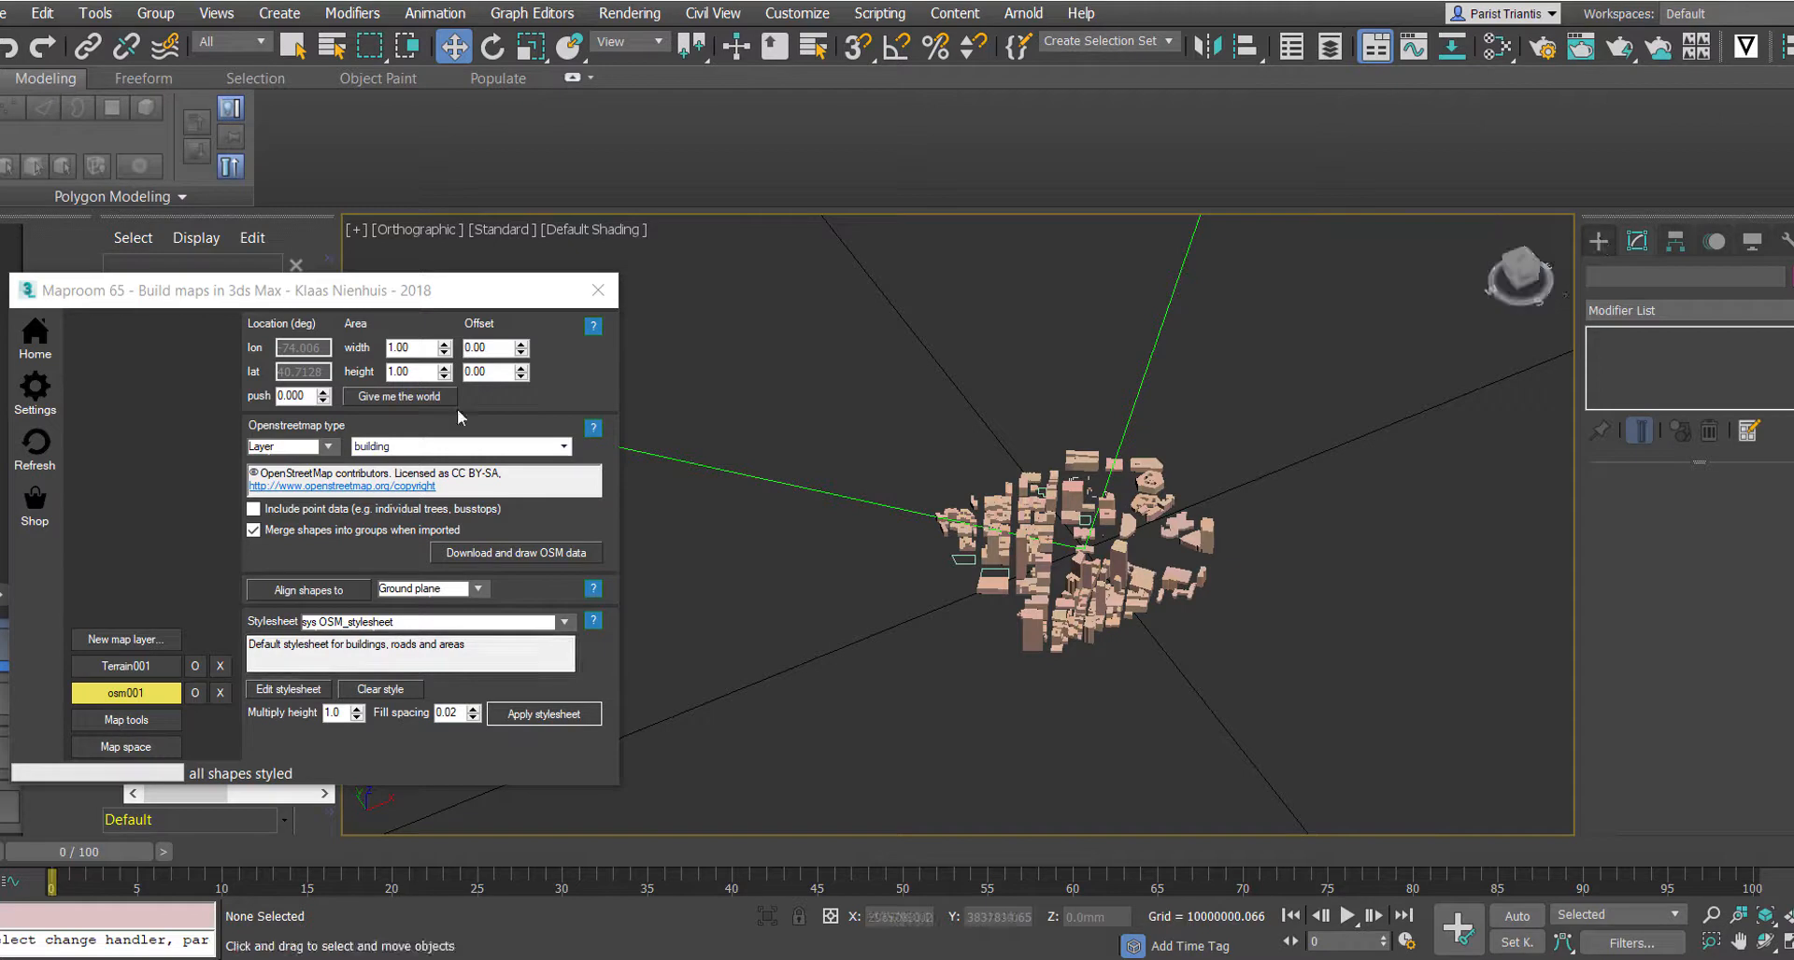
Close the Maproom window and draw a rectangular plane about 2442620 mm long and 1279591 mm wide around the buildings
click(601, 291)
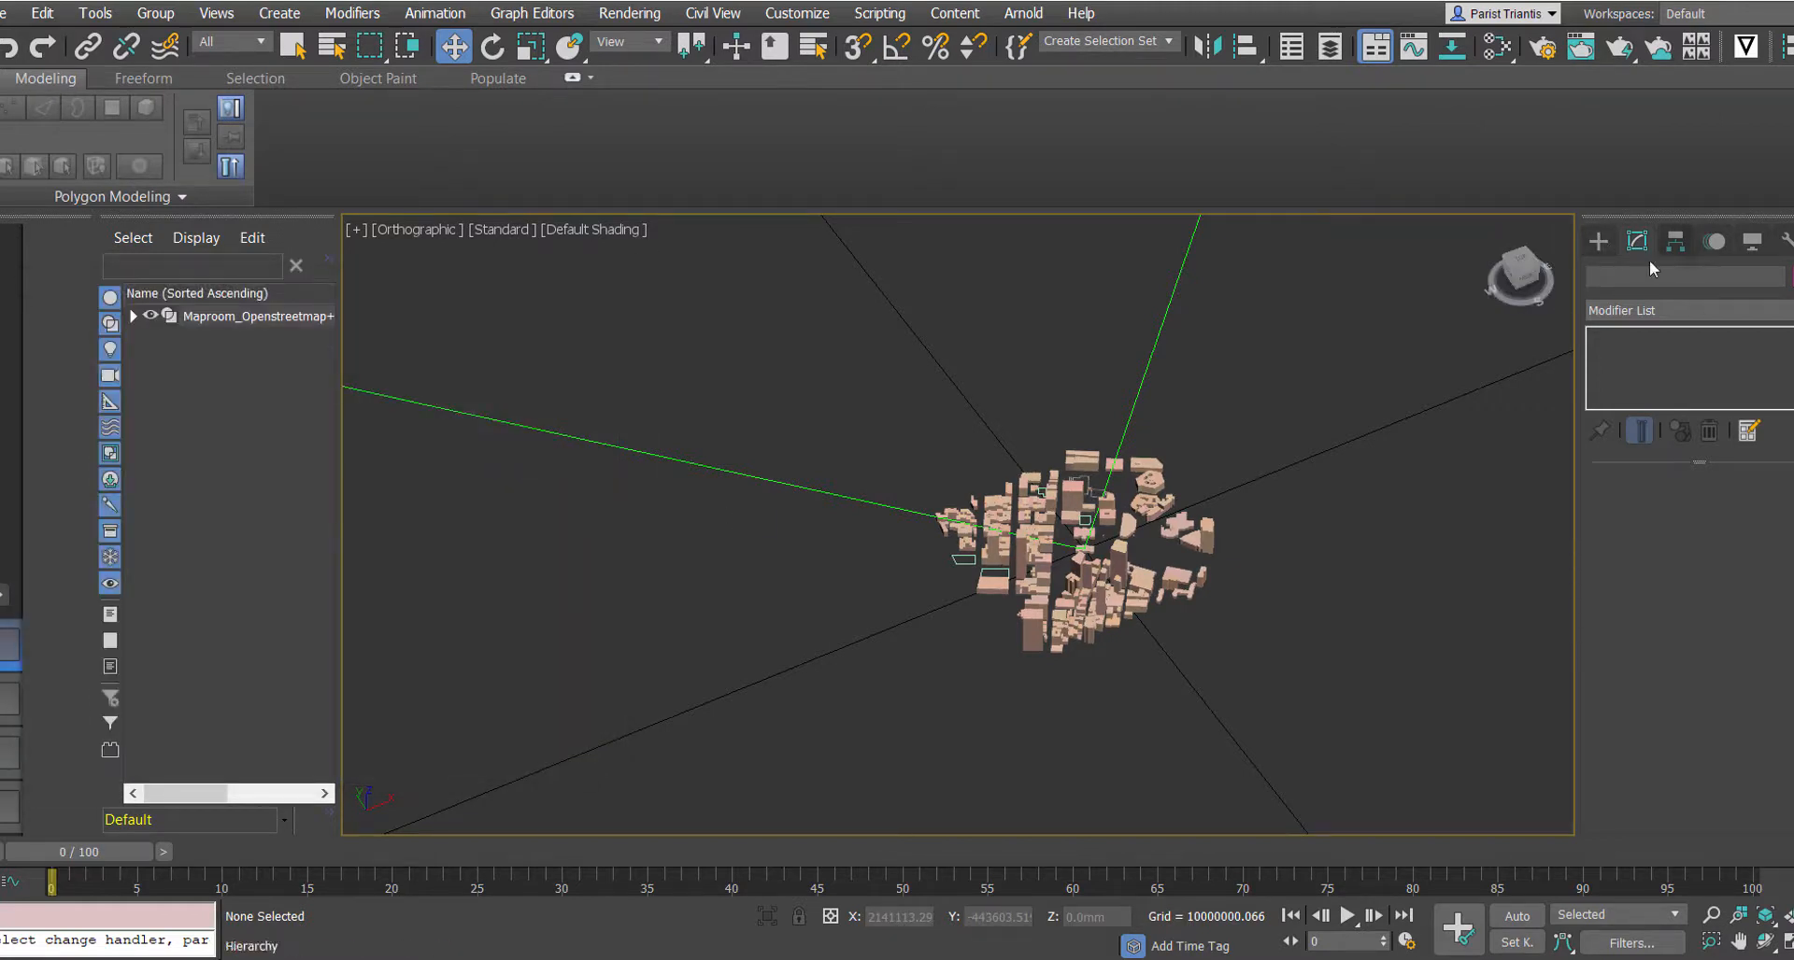
click(1599, 241)
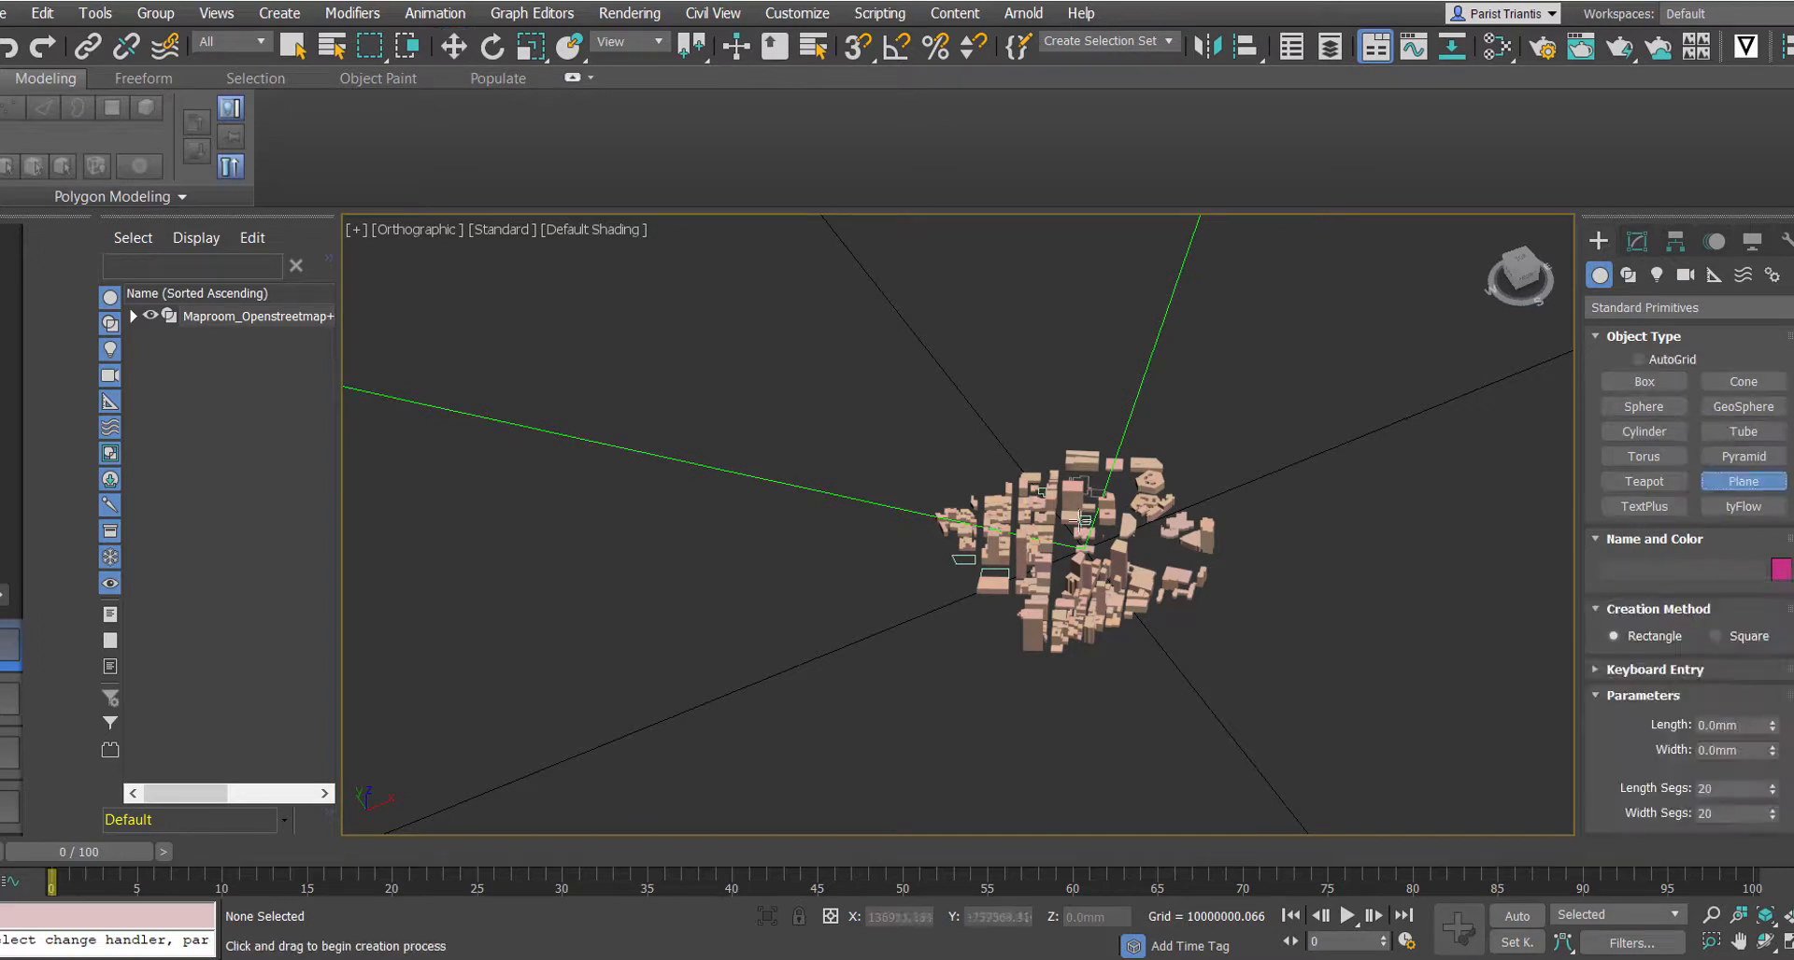
drag(794, 367, 1267, 586)
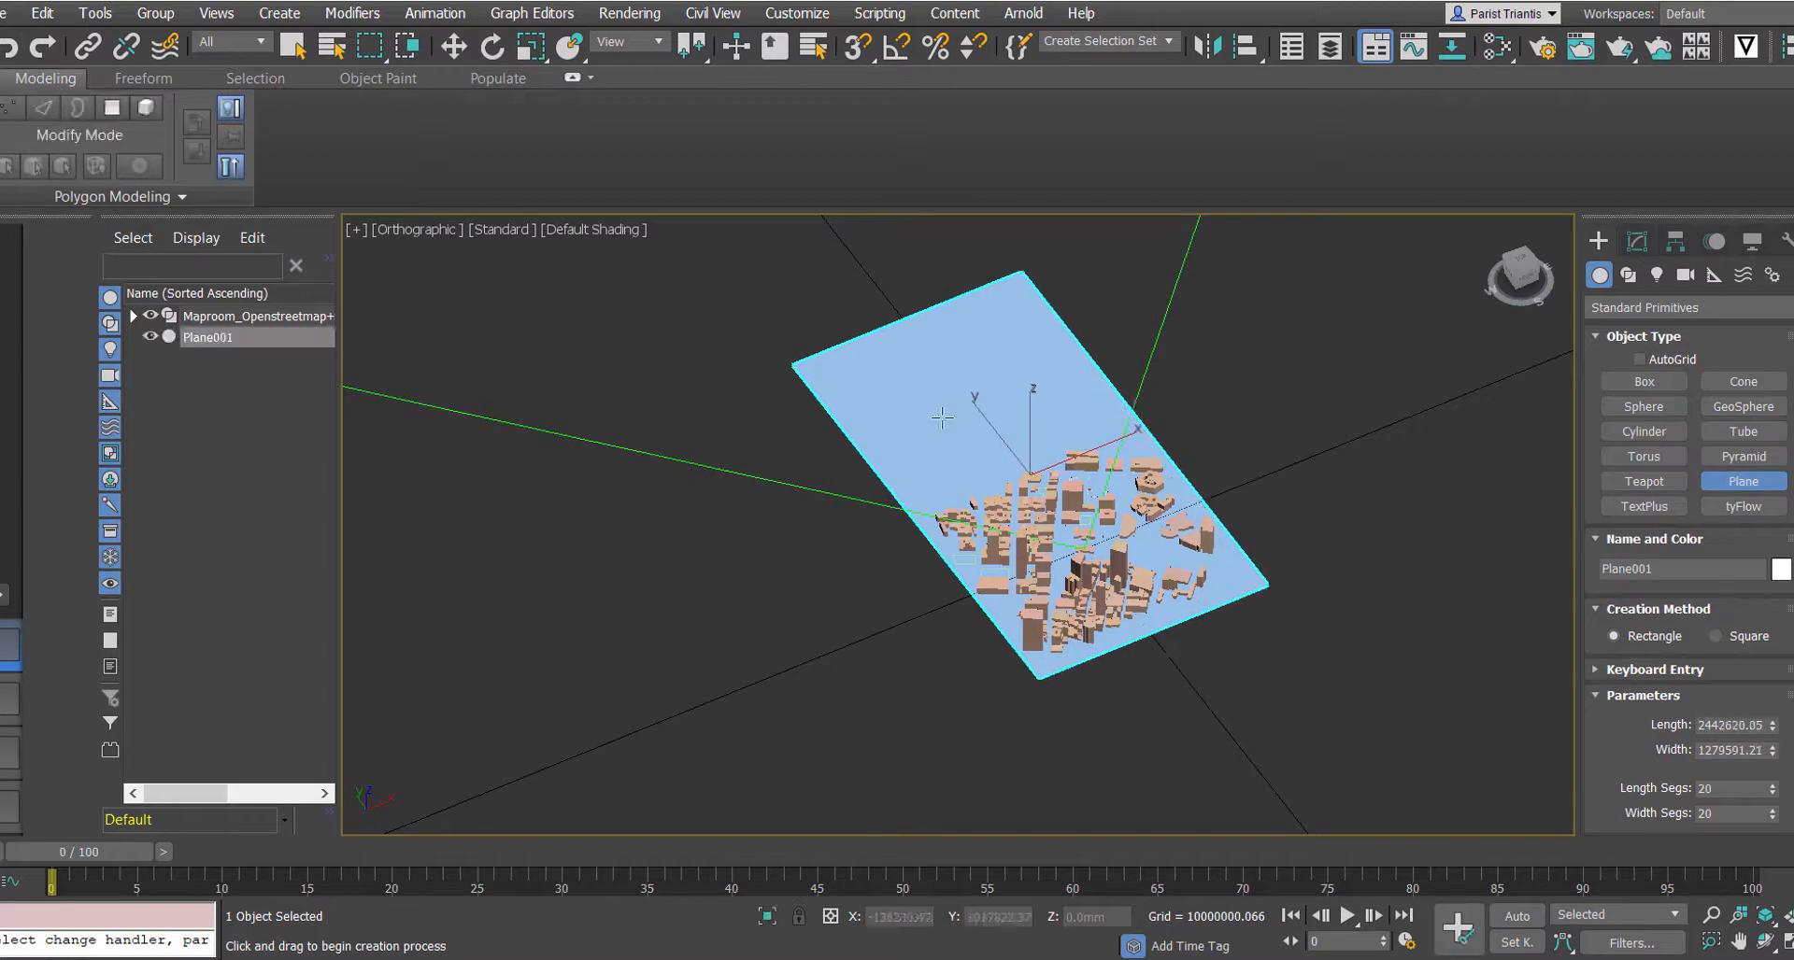
key(w)
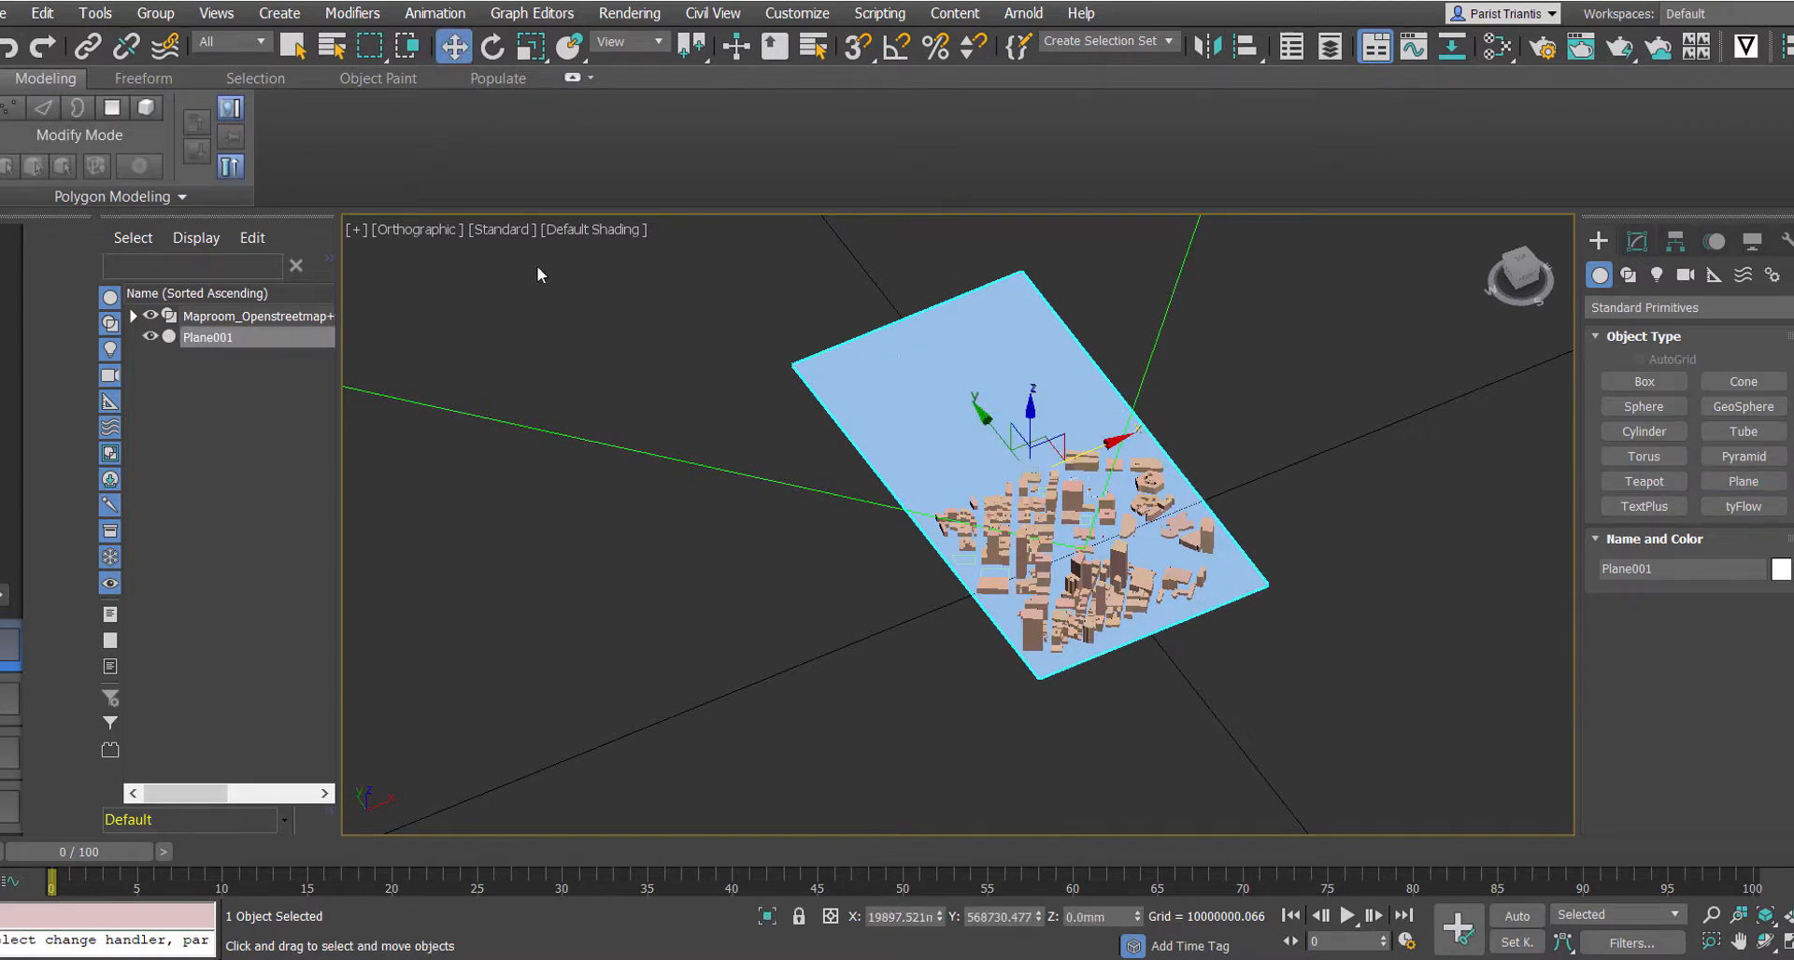
Set the plane's length to 1279591.21 to make it square, and move it along Y until it lies under all the buildings
click(1637, 241)
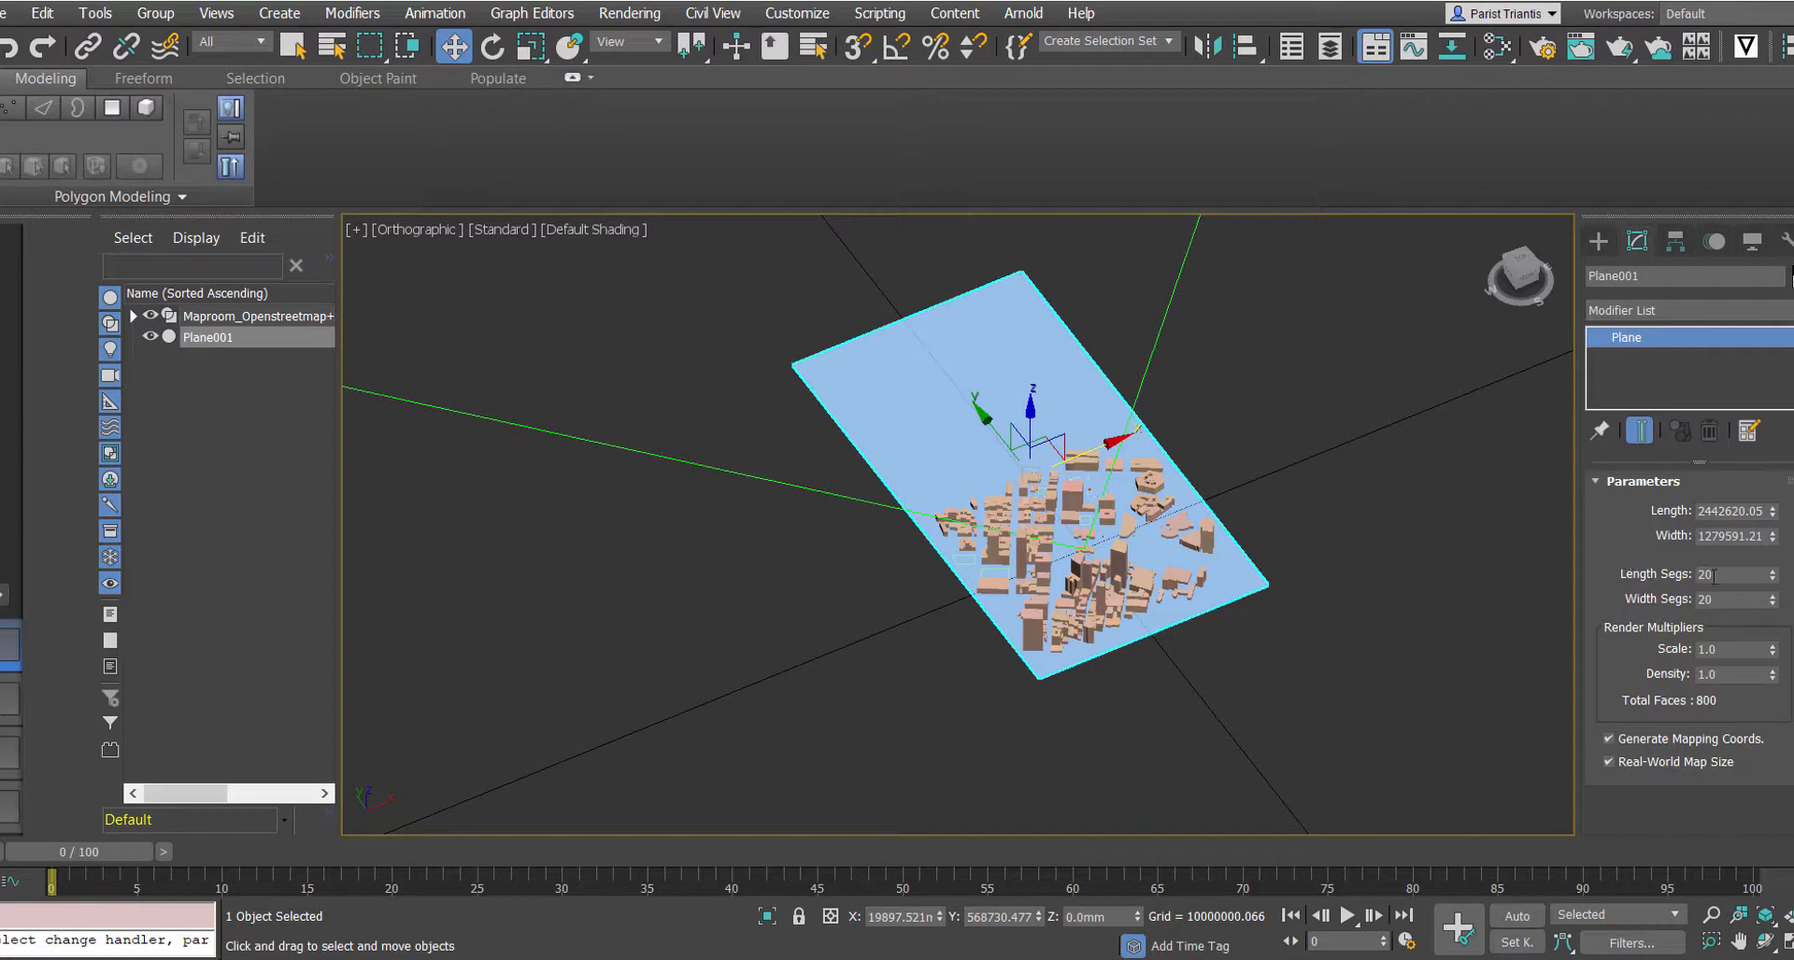
click(1753, 510)
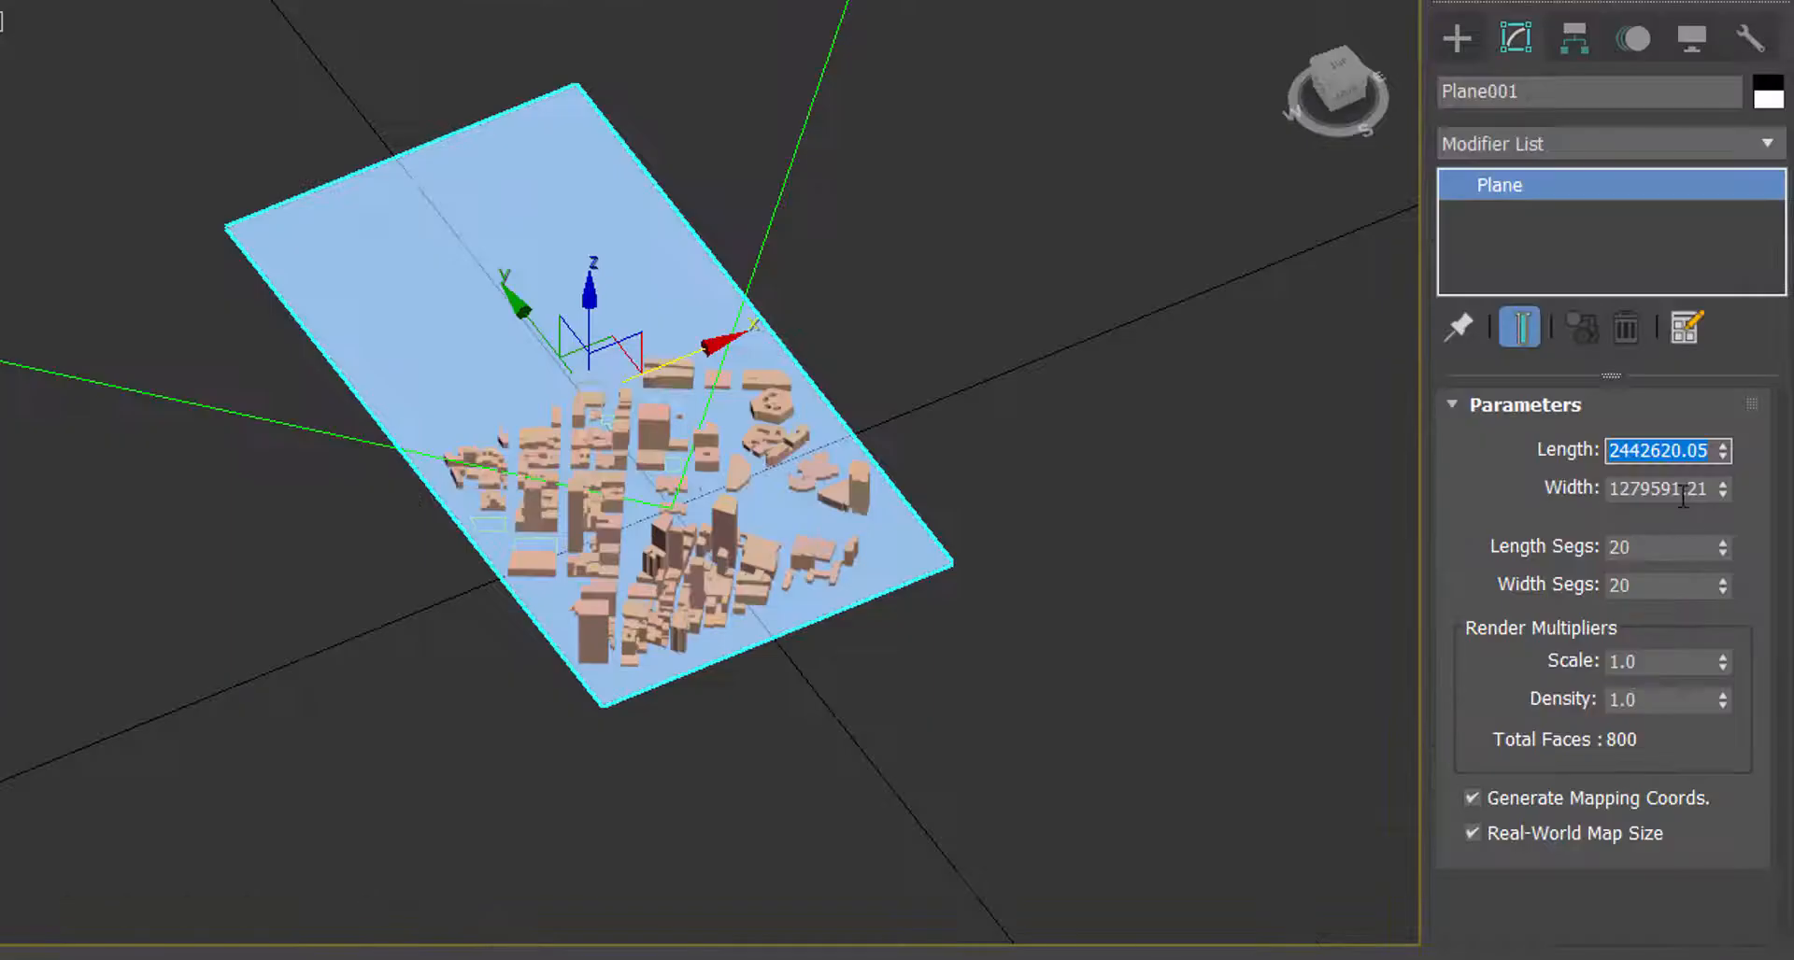
click(1744, 537)
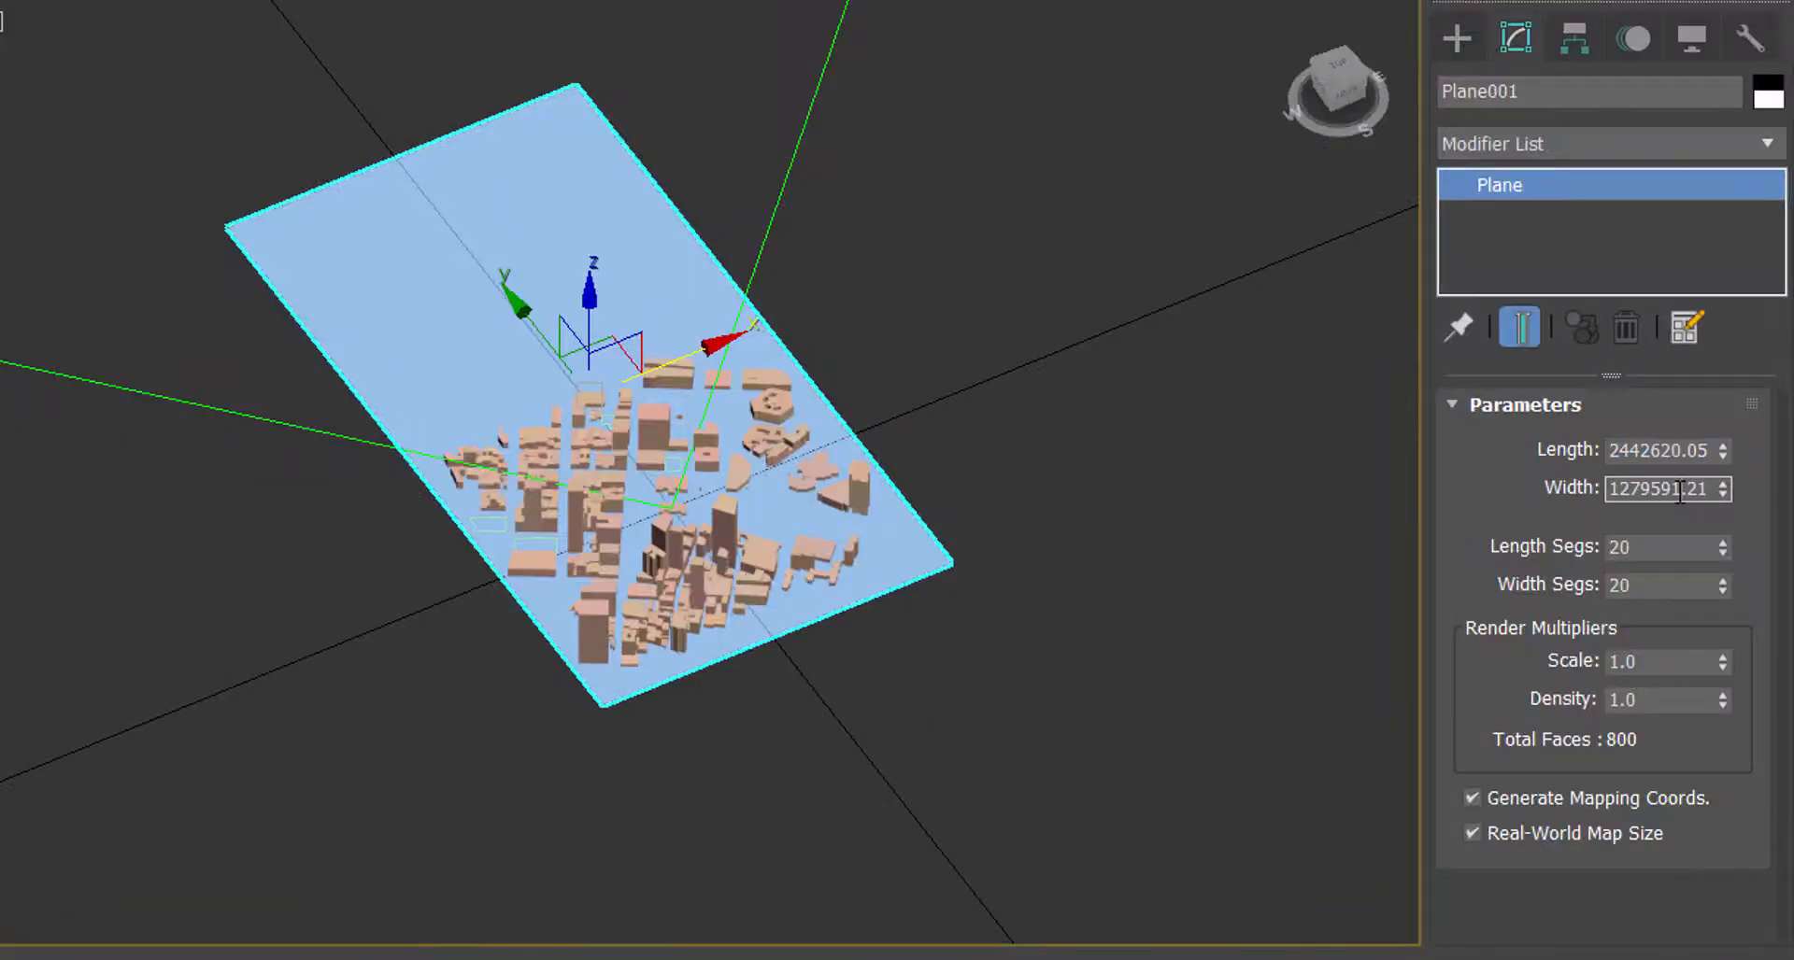
click(1678, 450)
key(ctrl+v)
click(1681, 486)
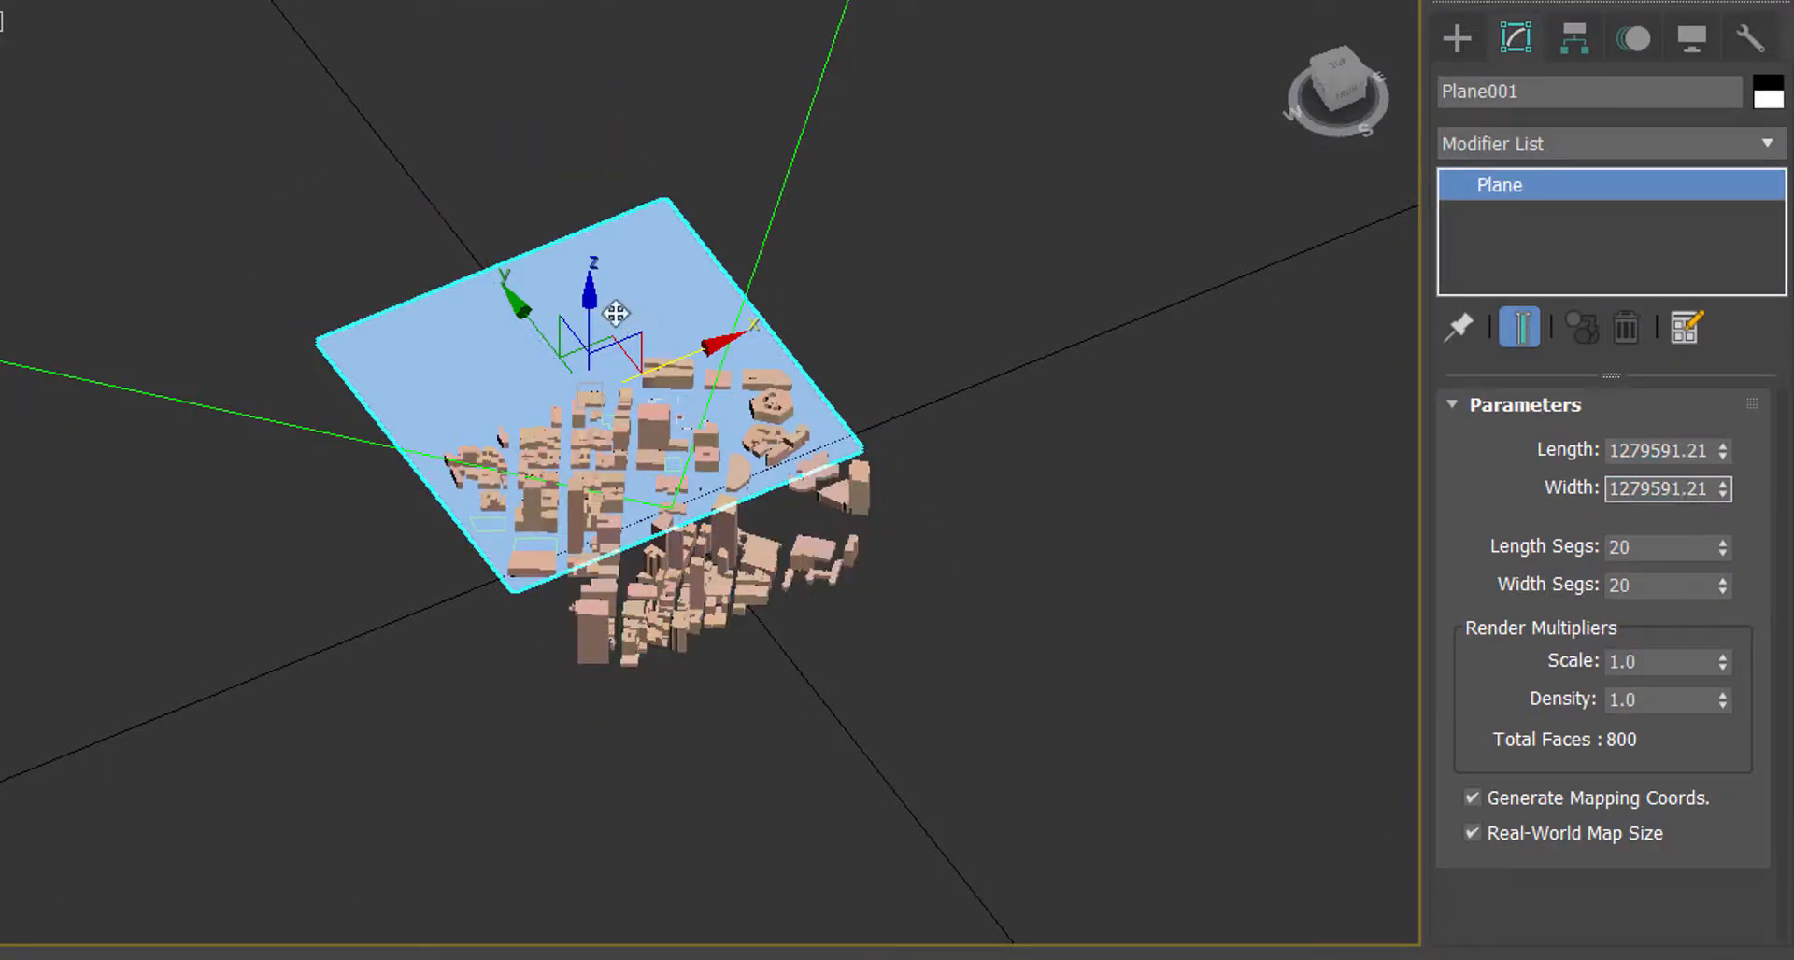
drag(523, 319, 592, 421)
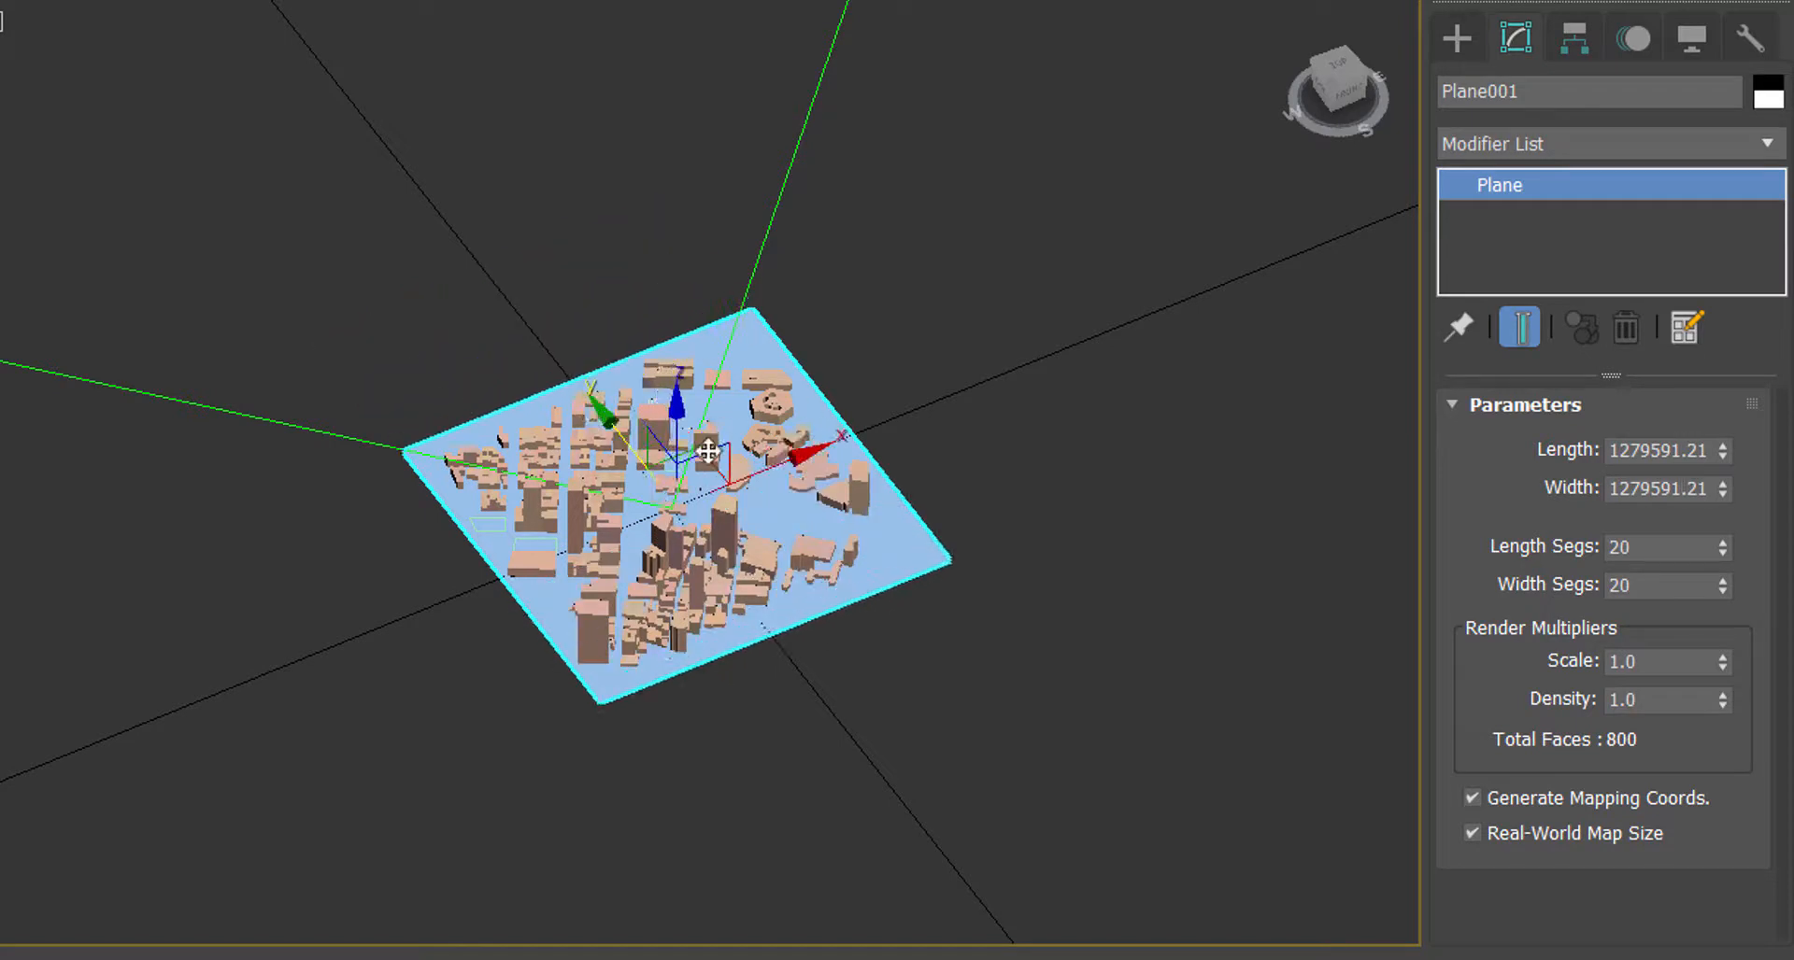
Delete the three long line shapes that extend outward from the city model
drag(897, 112, 496, 200)
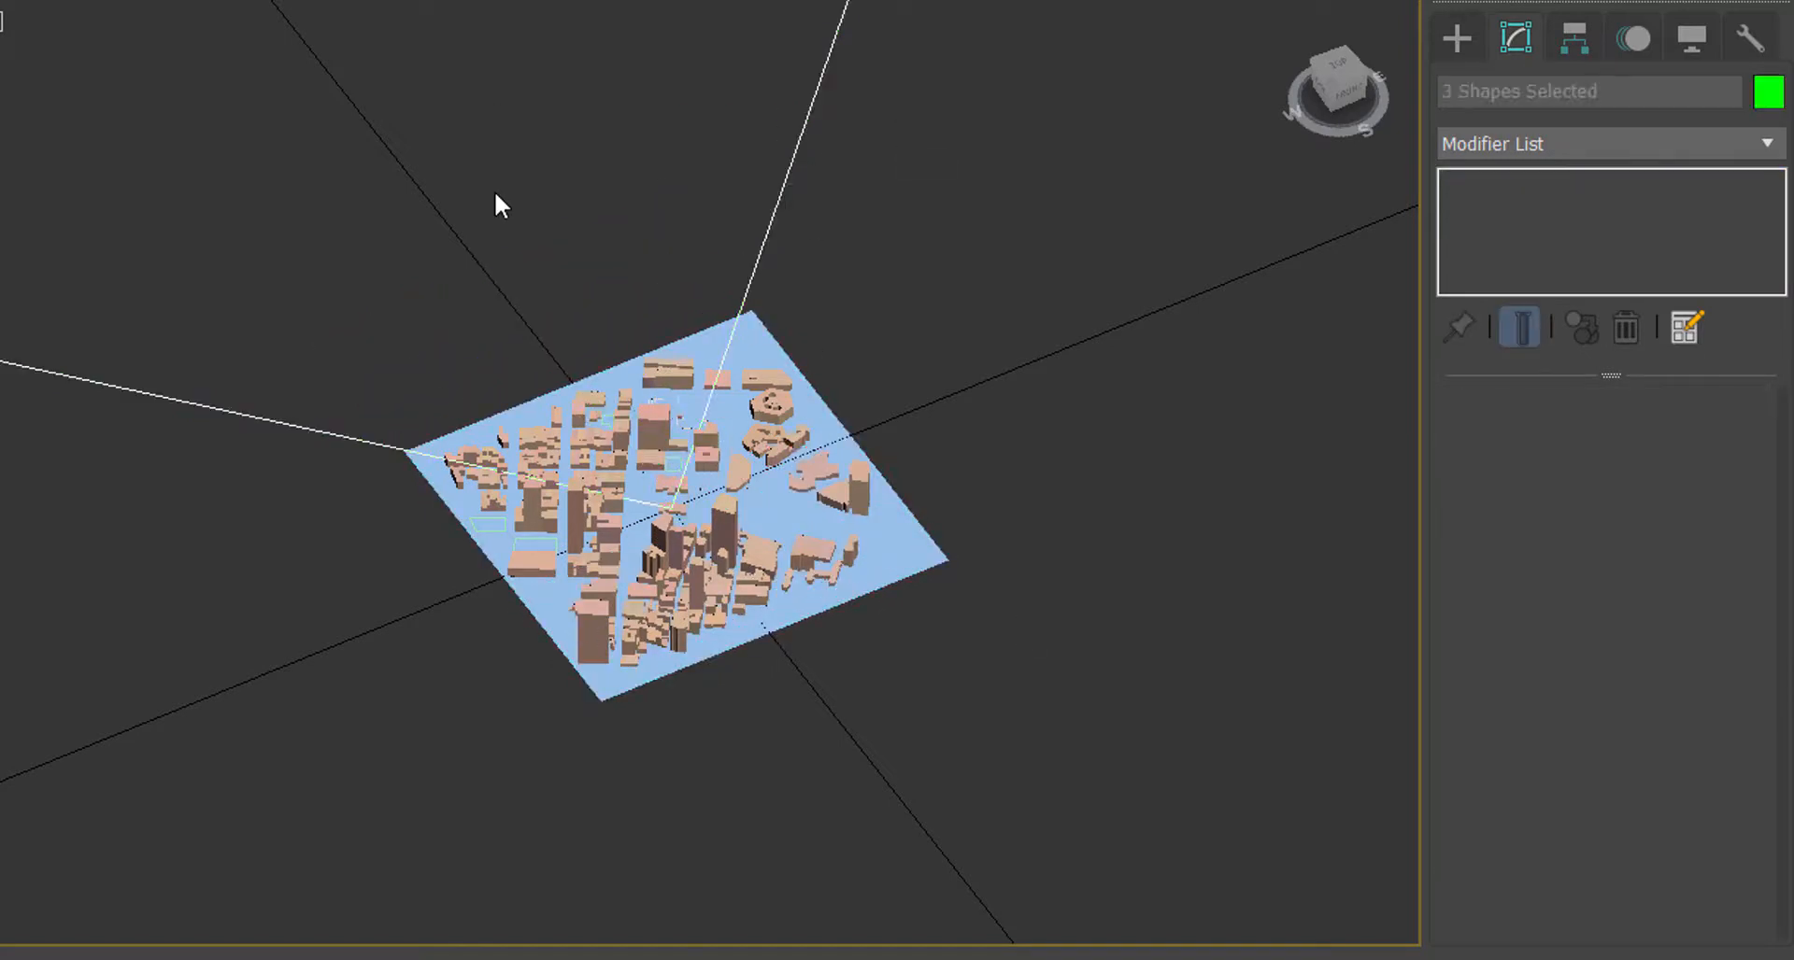
scroll(749, 526, up, 3)
scroll(749, 526, up, 4)
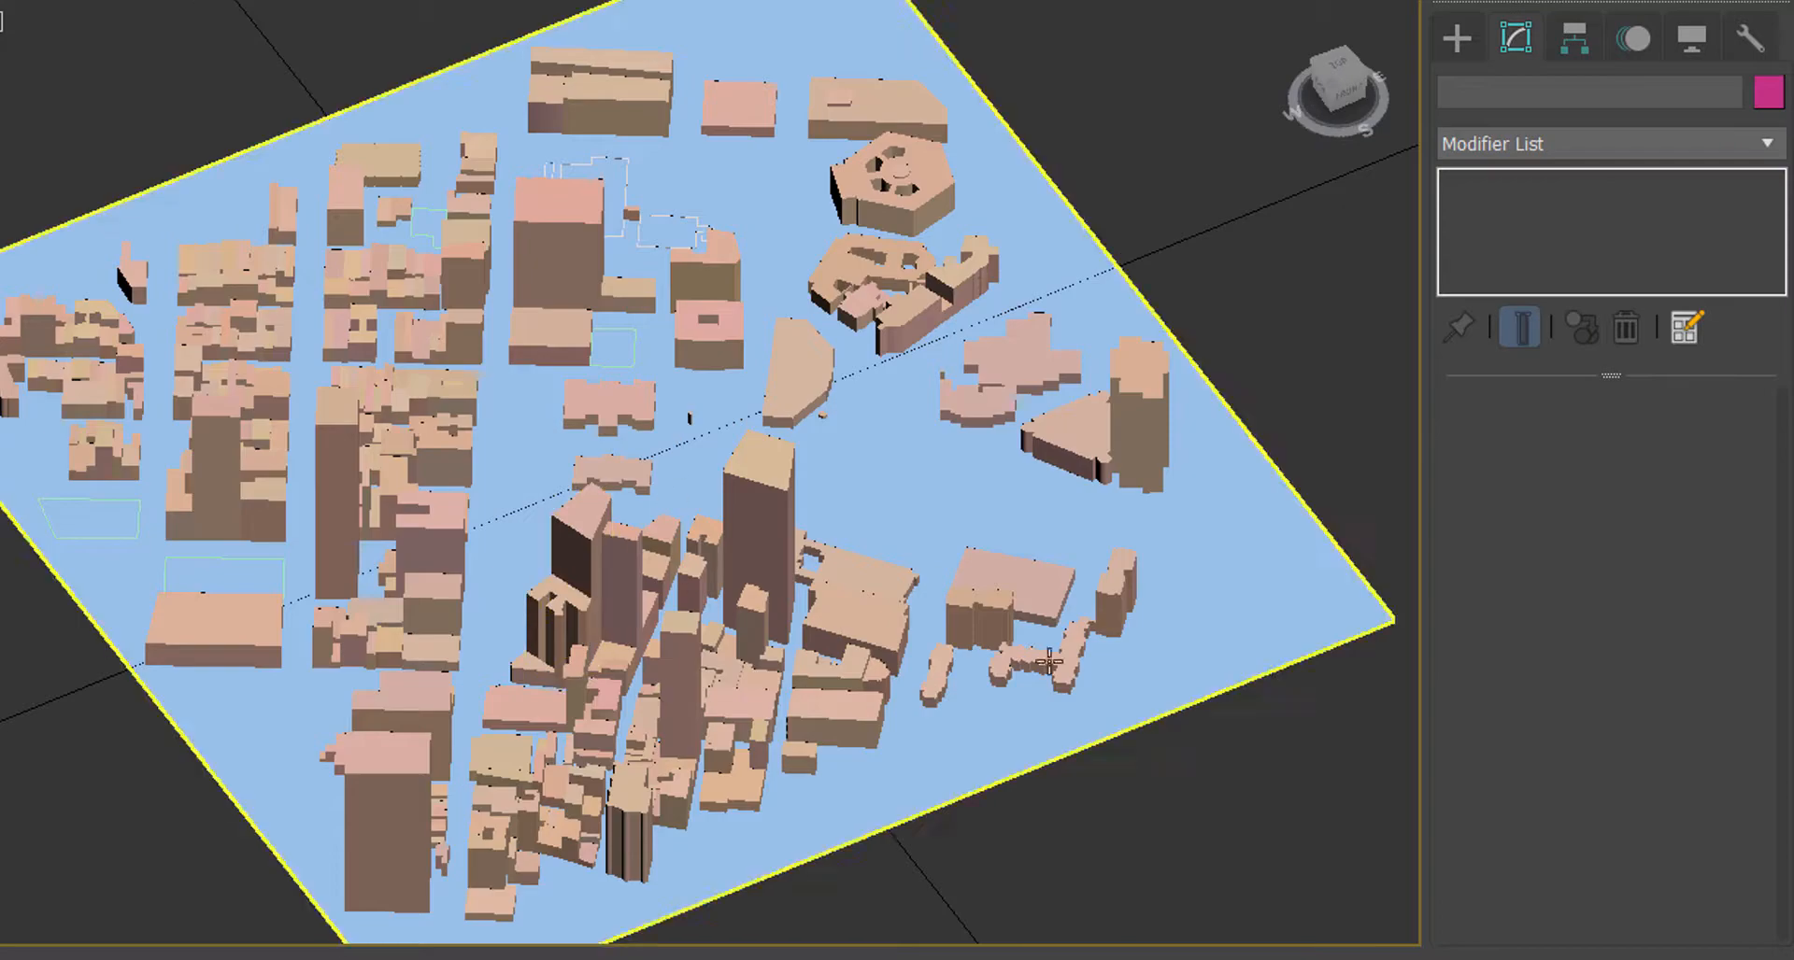
scroll(1053, 889, down, 2)
middle_drag(903, 783, 665, 773)
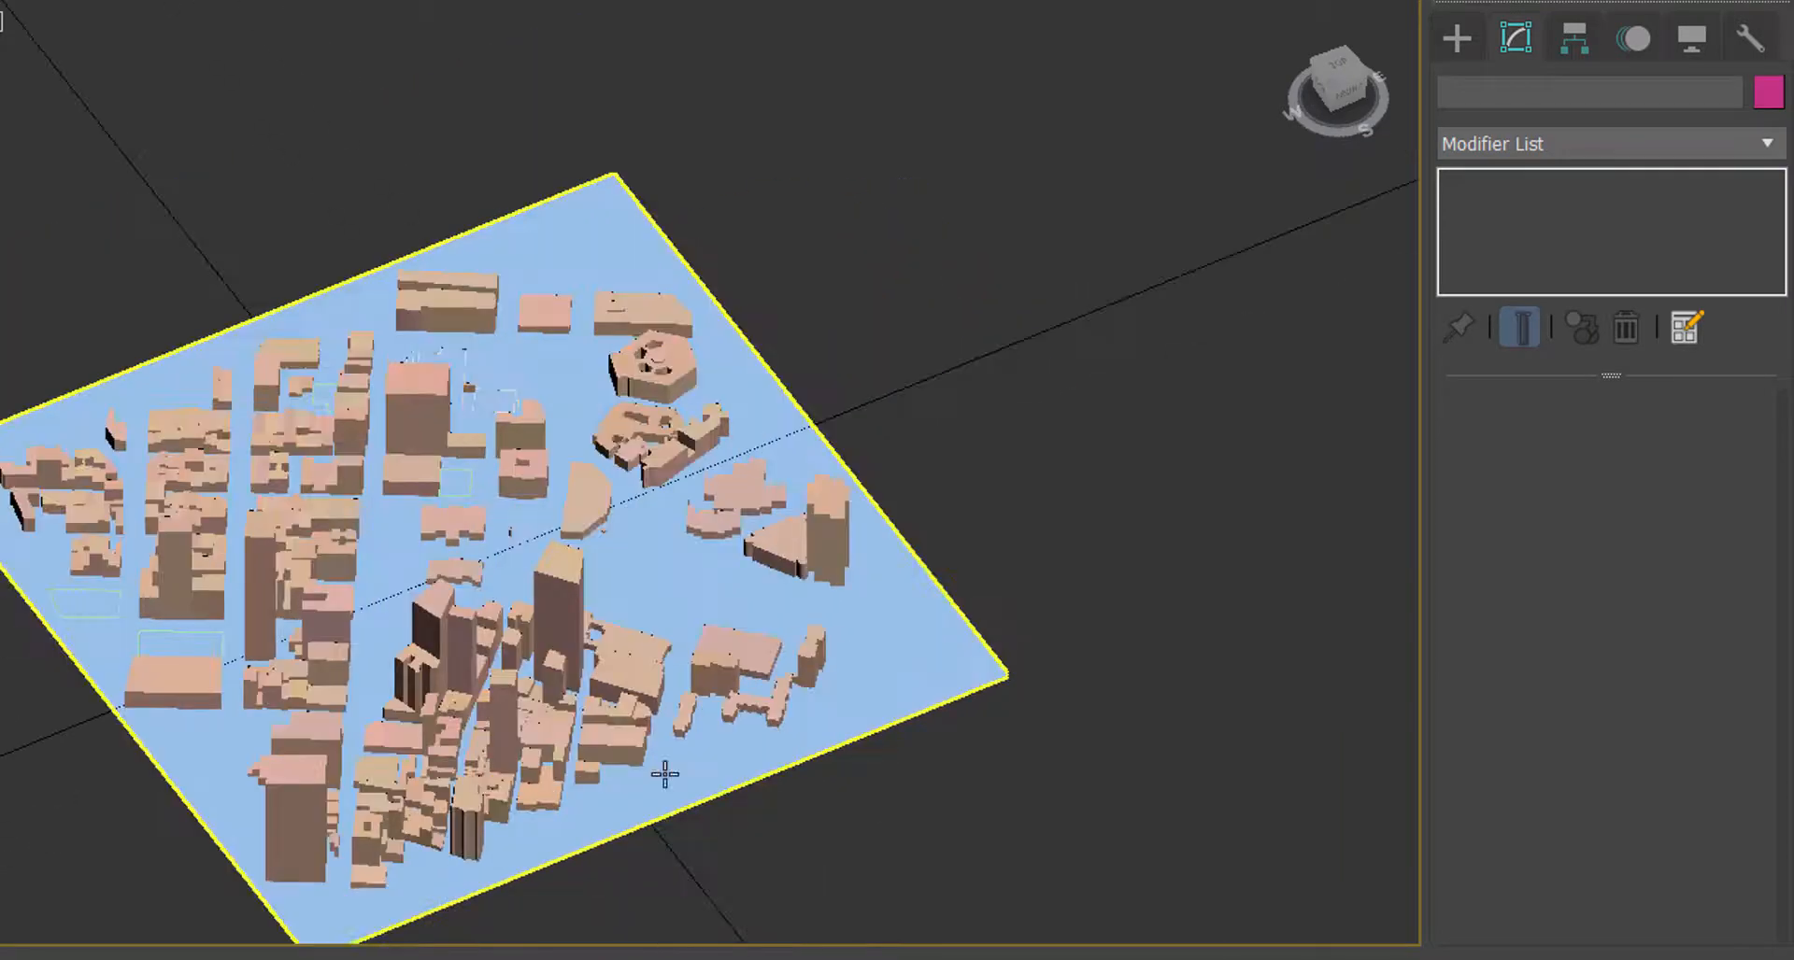
scroll(901, 686, down, 1)
click(929, 640)
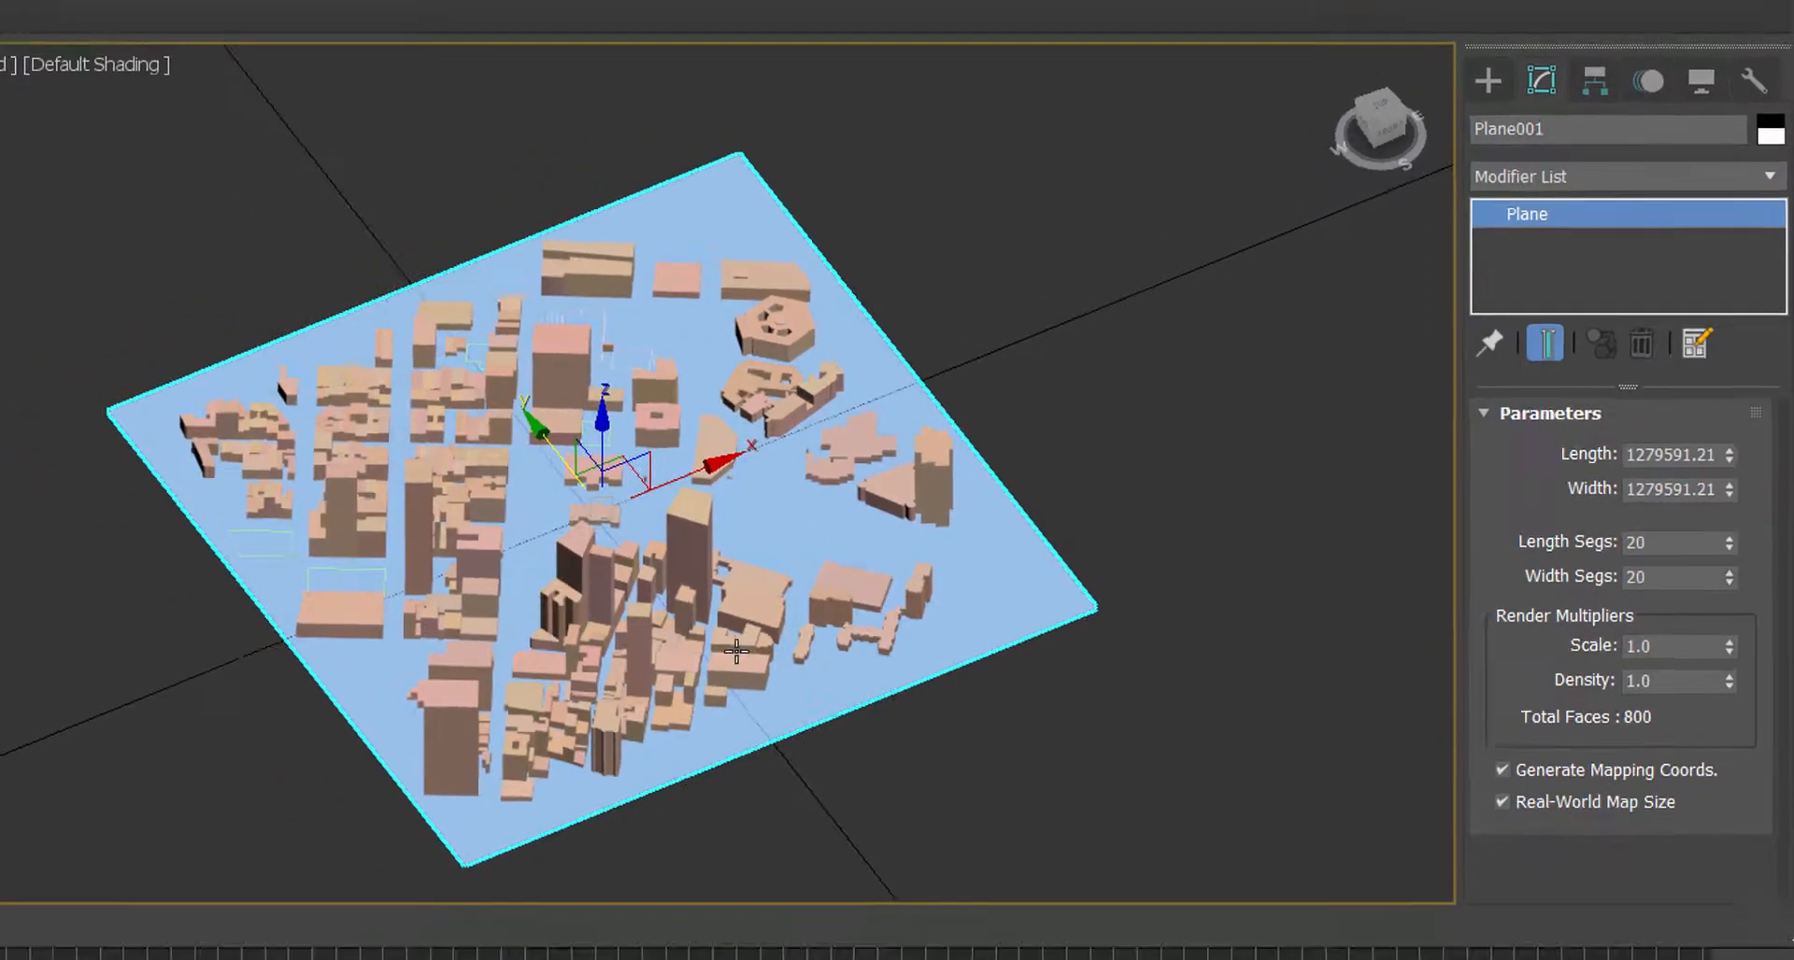
middle_drag(469, 741, 536, 734)
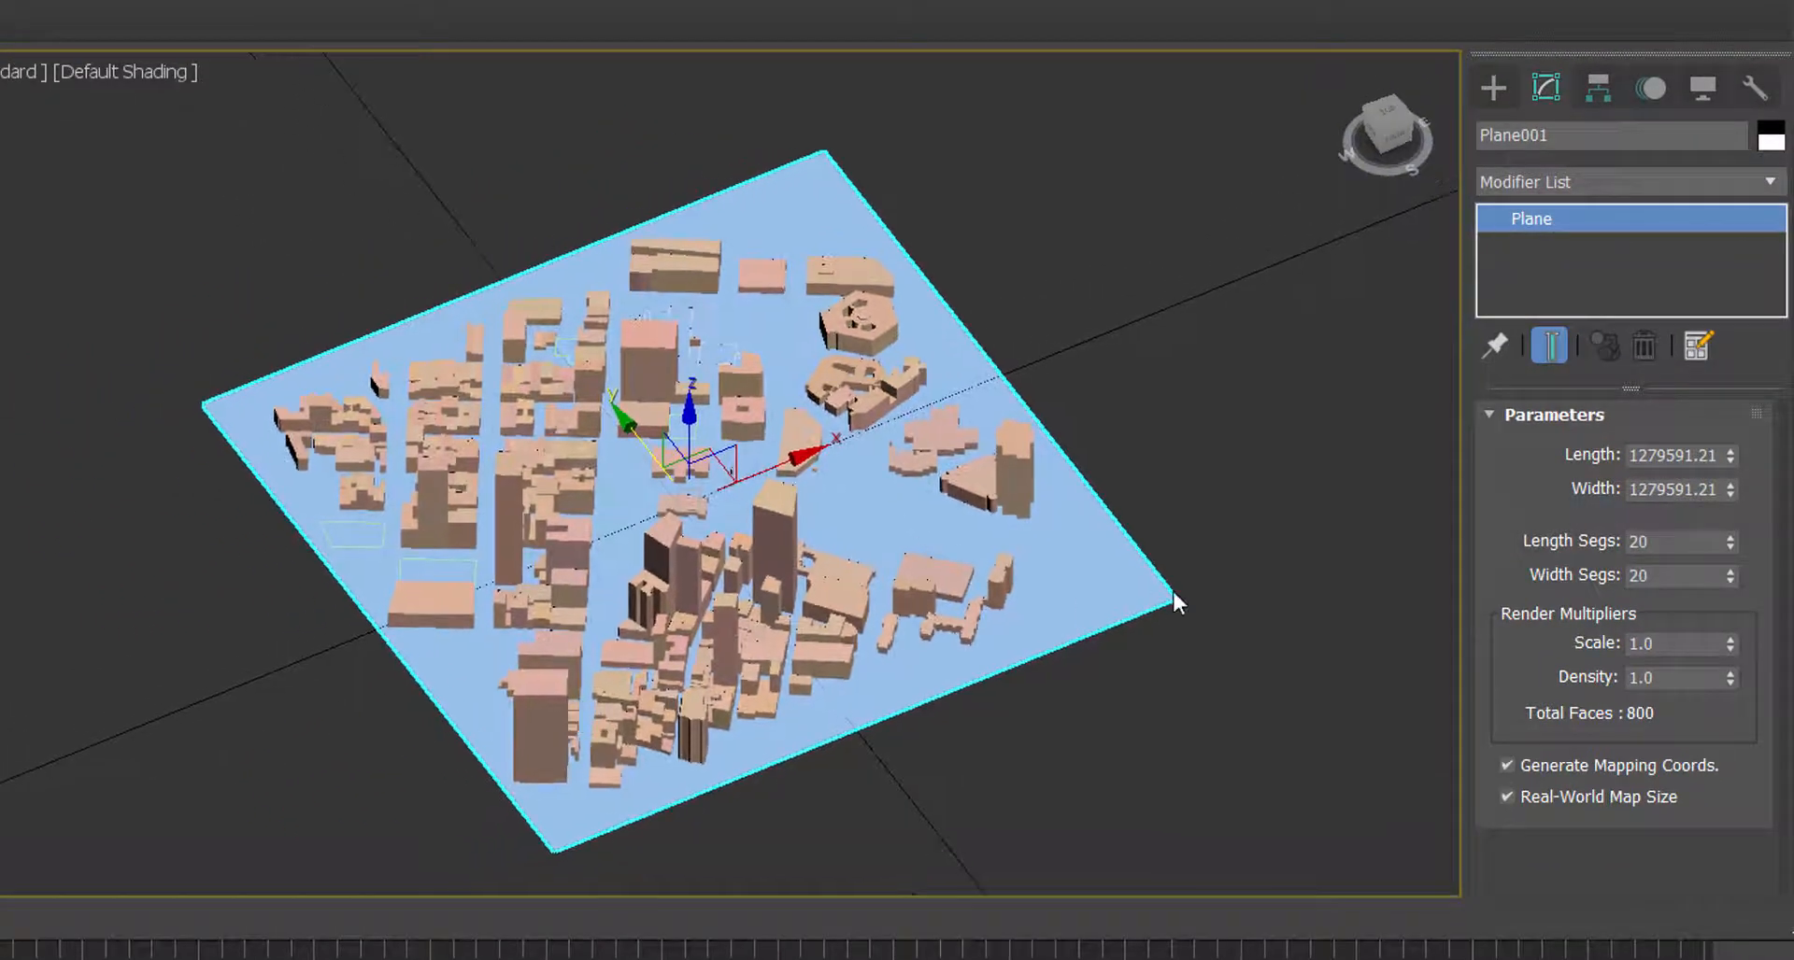
click(1138, 467)
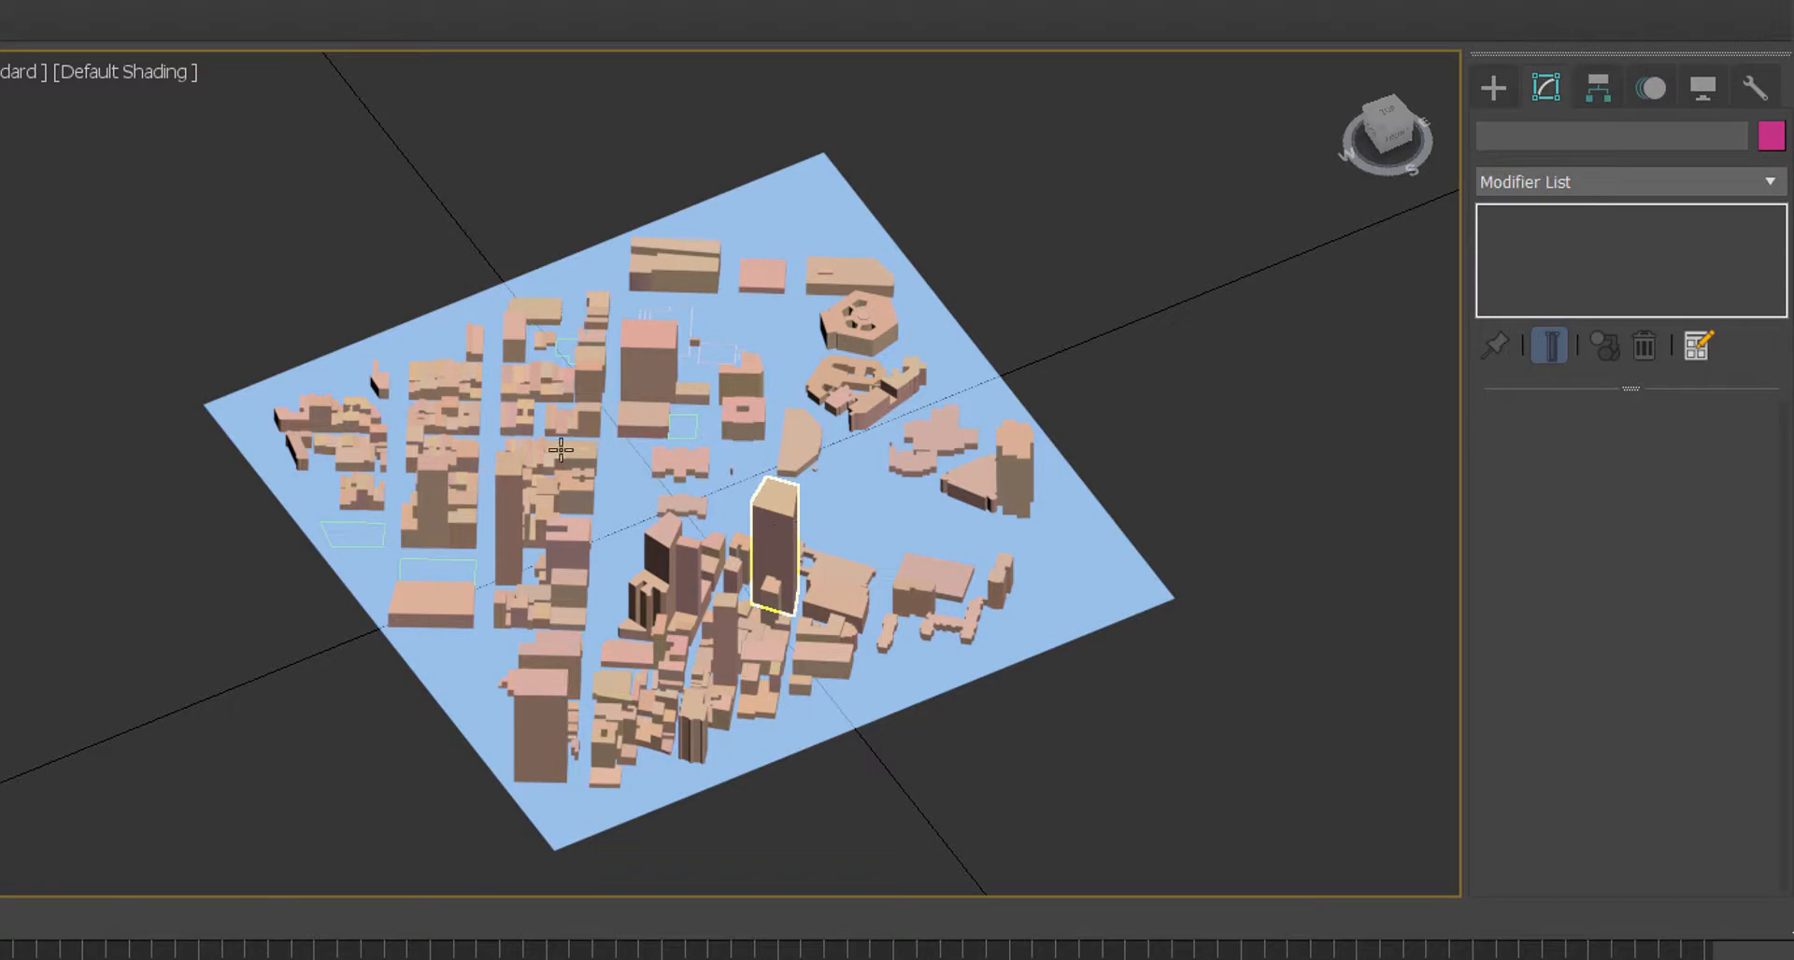
Add an Edit Poly modifier to the tall tower near the centre of the city
click(781, 551)
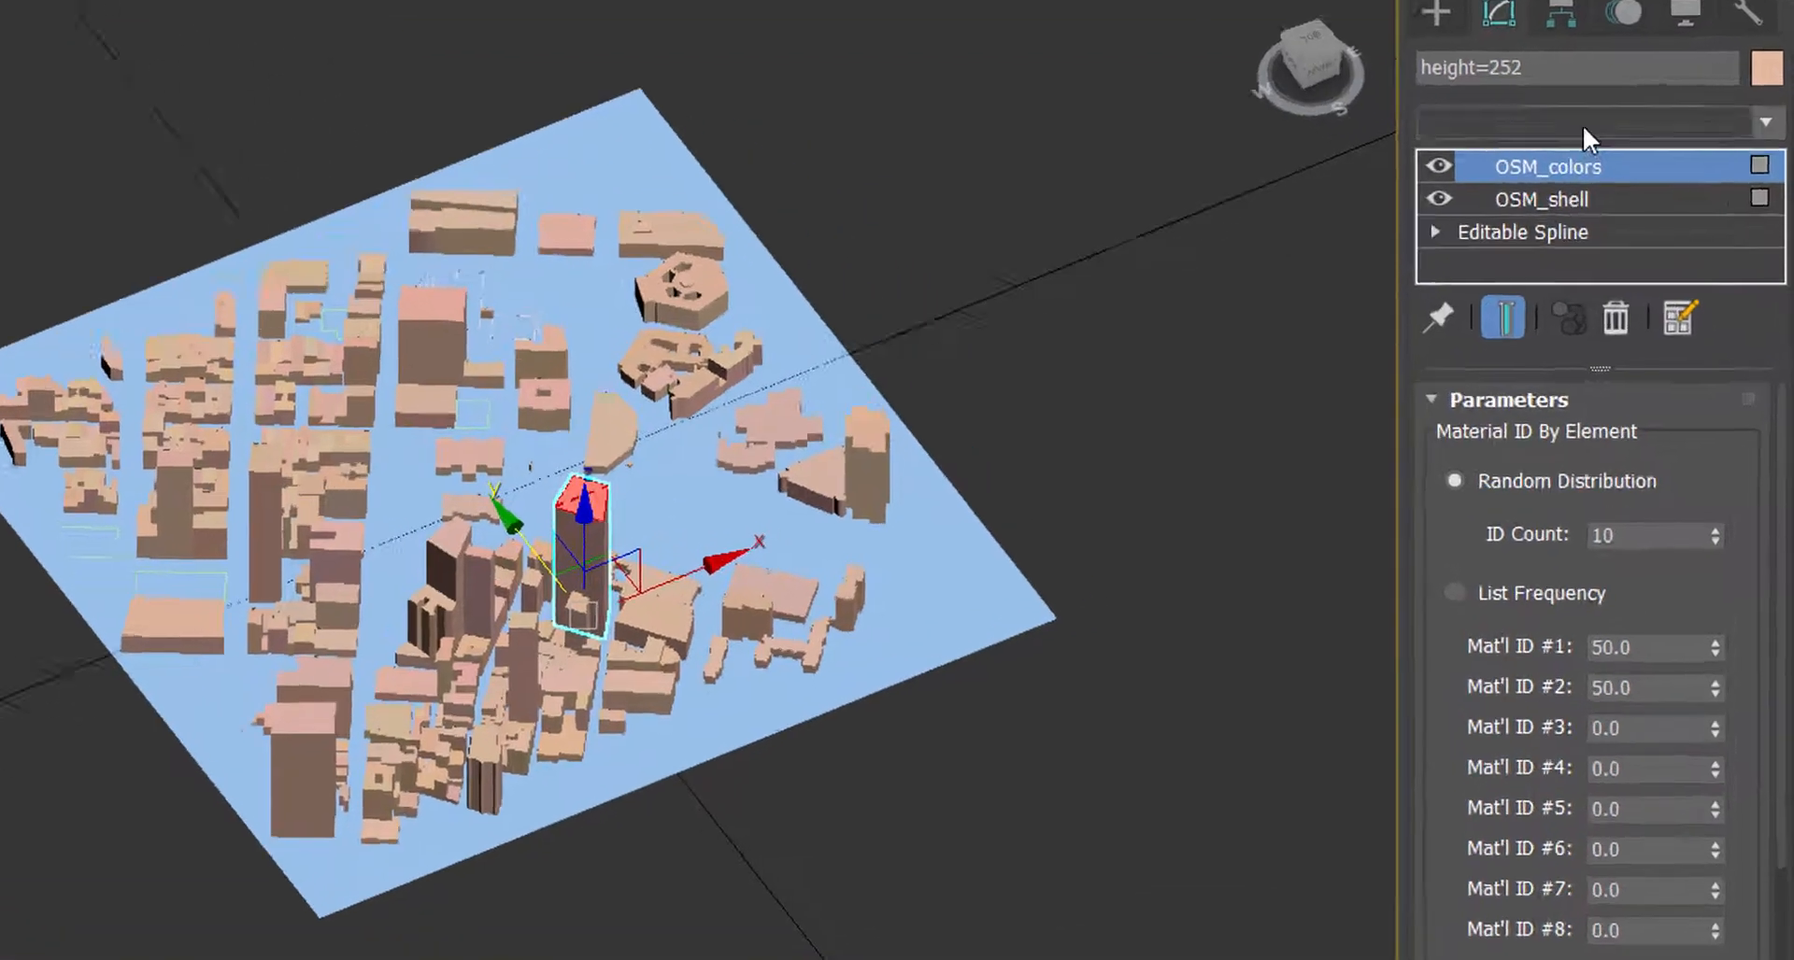
click(1613, 180)
key(e)
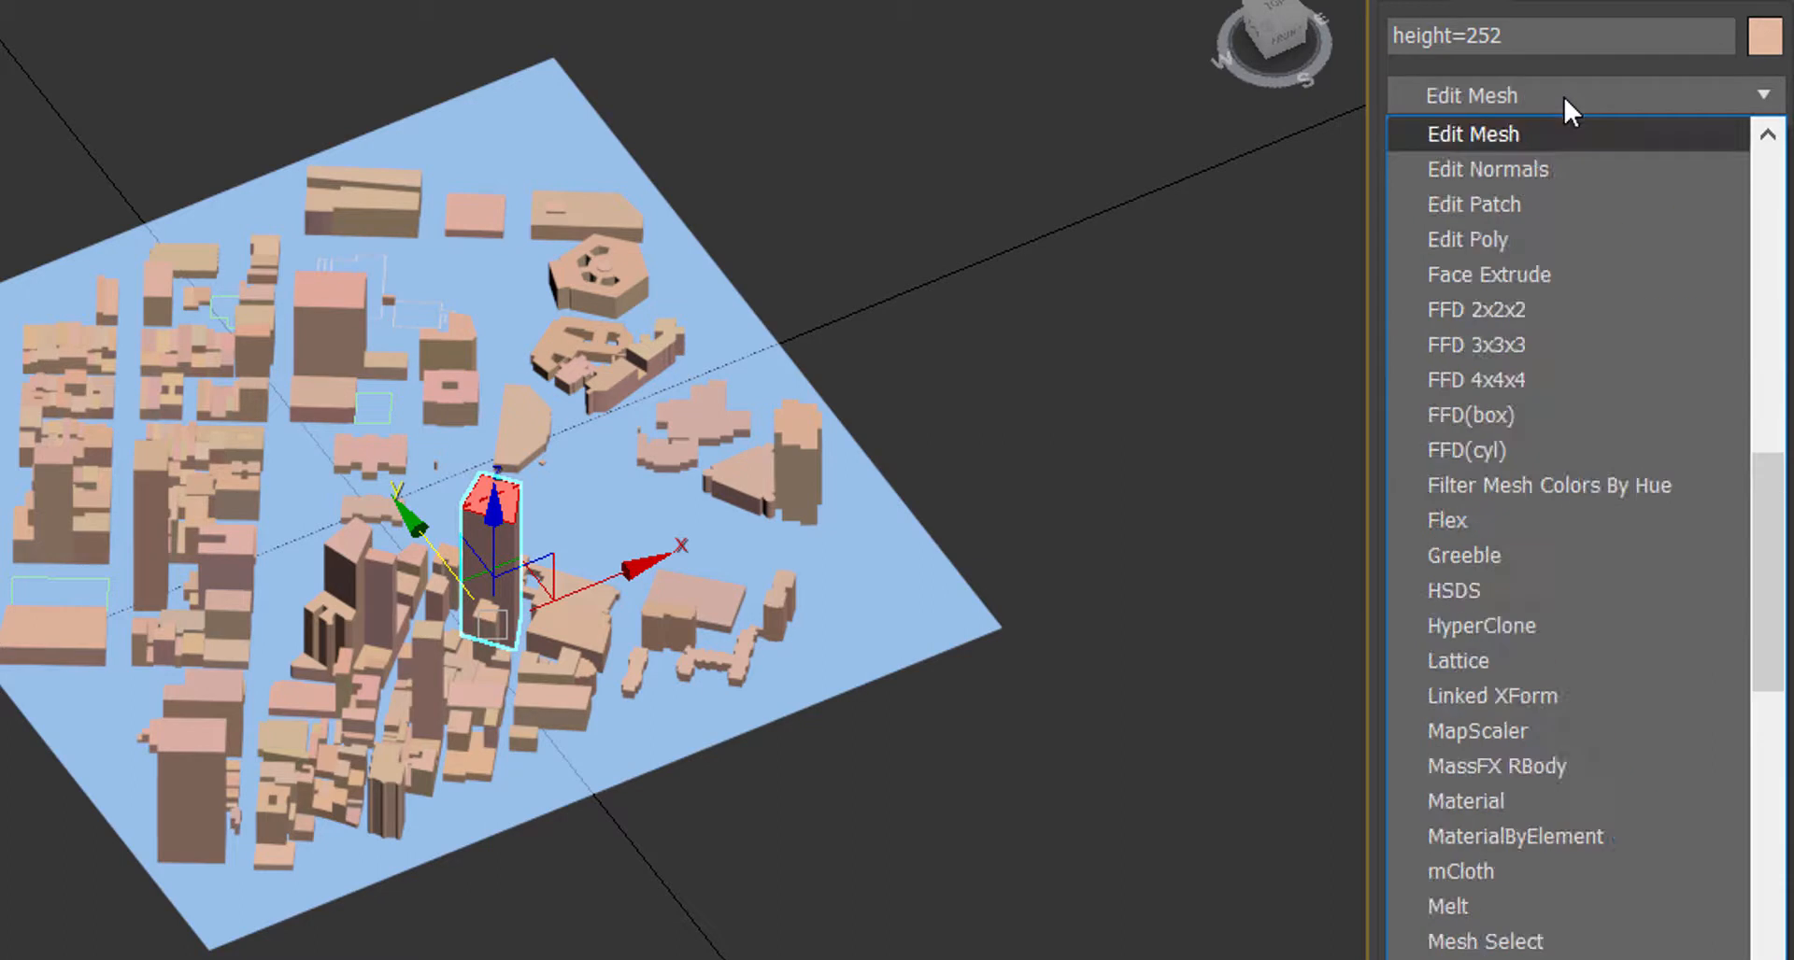
click(1571, 245)
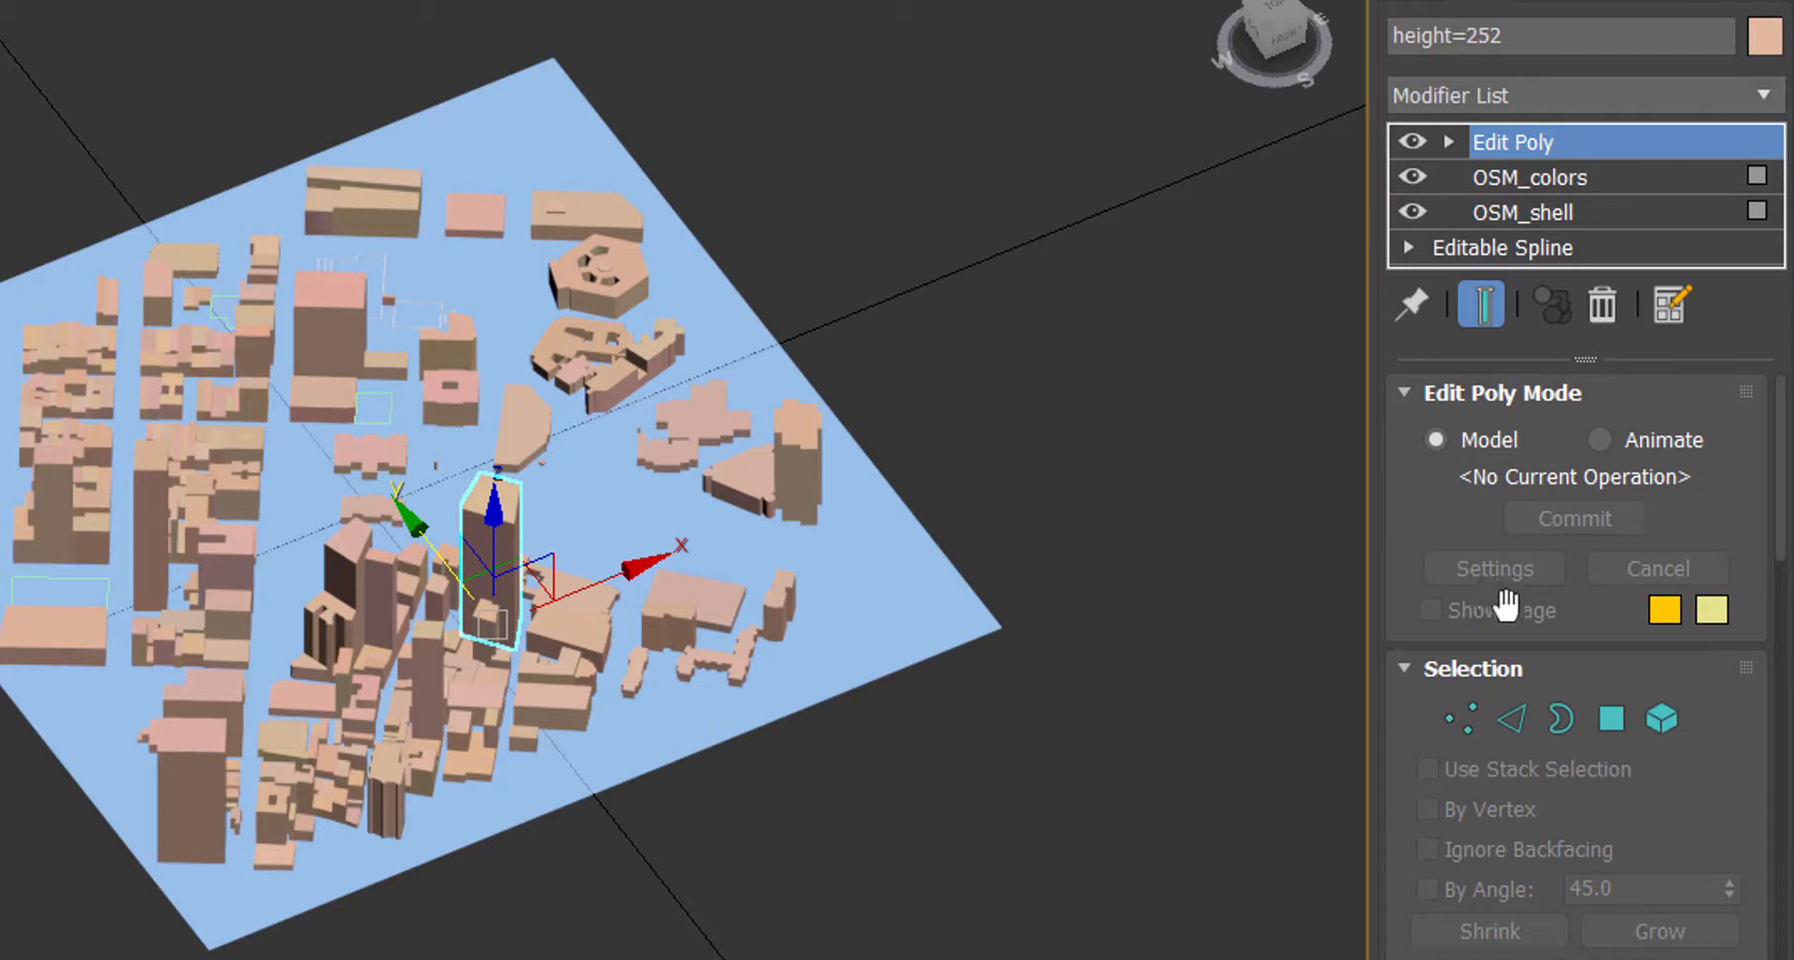
Attach the tall building near the plane's eastern corner to the central tower, keeping the default material matching option
scroll(1509, 609, down, 3)
scroll(1509, 609, down, 5)
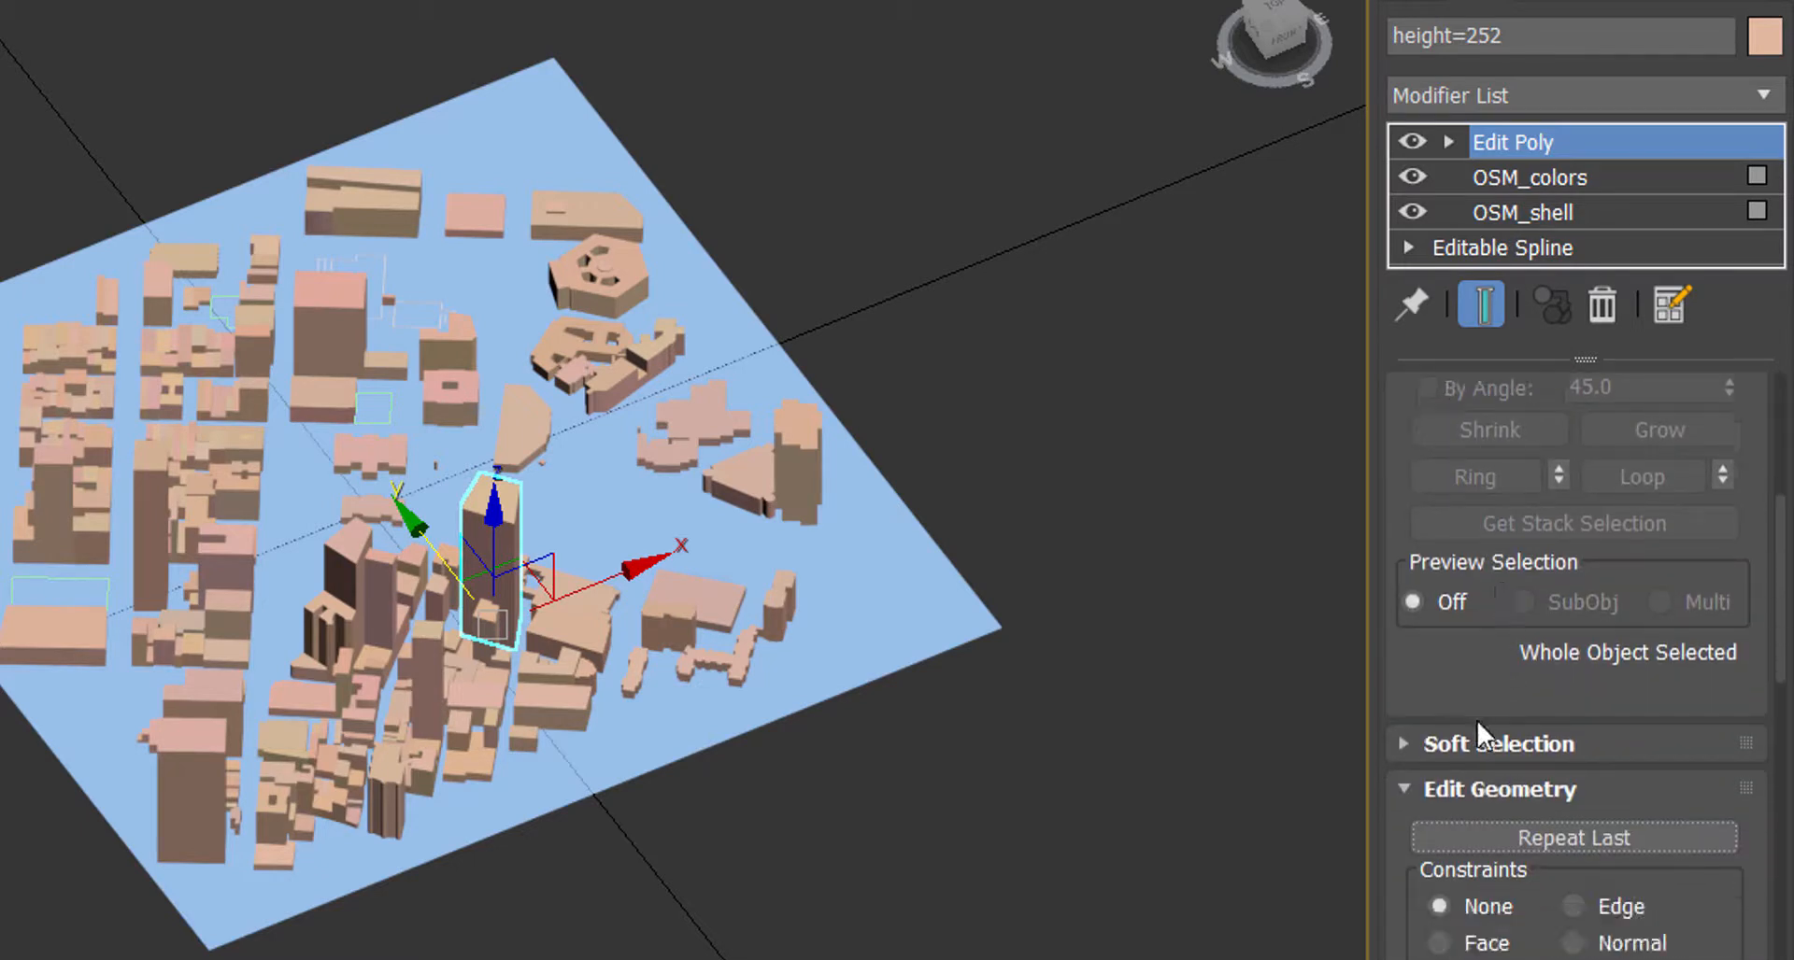
scroll(1500, 689, down, 6)
scroll(1504, 704, up, 1)
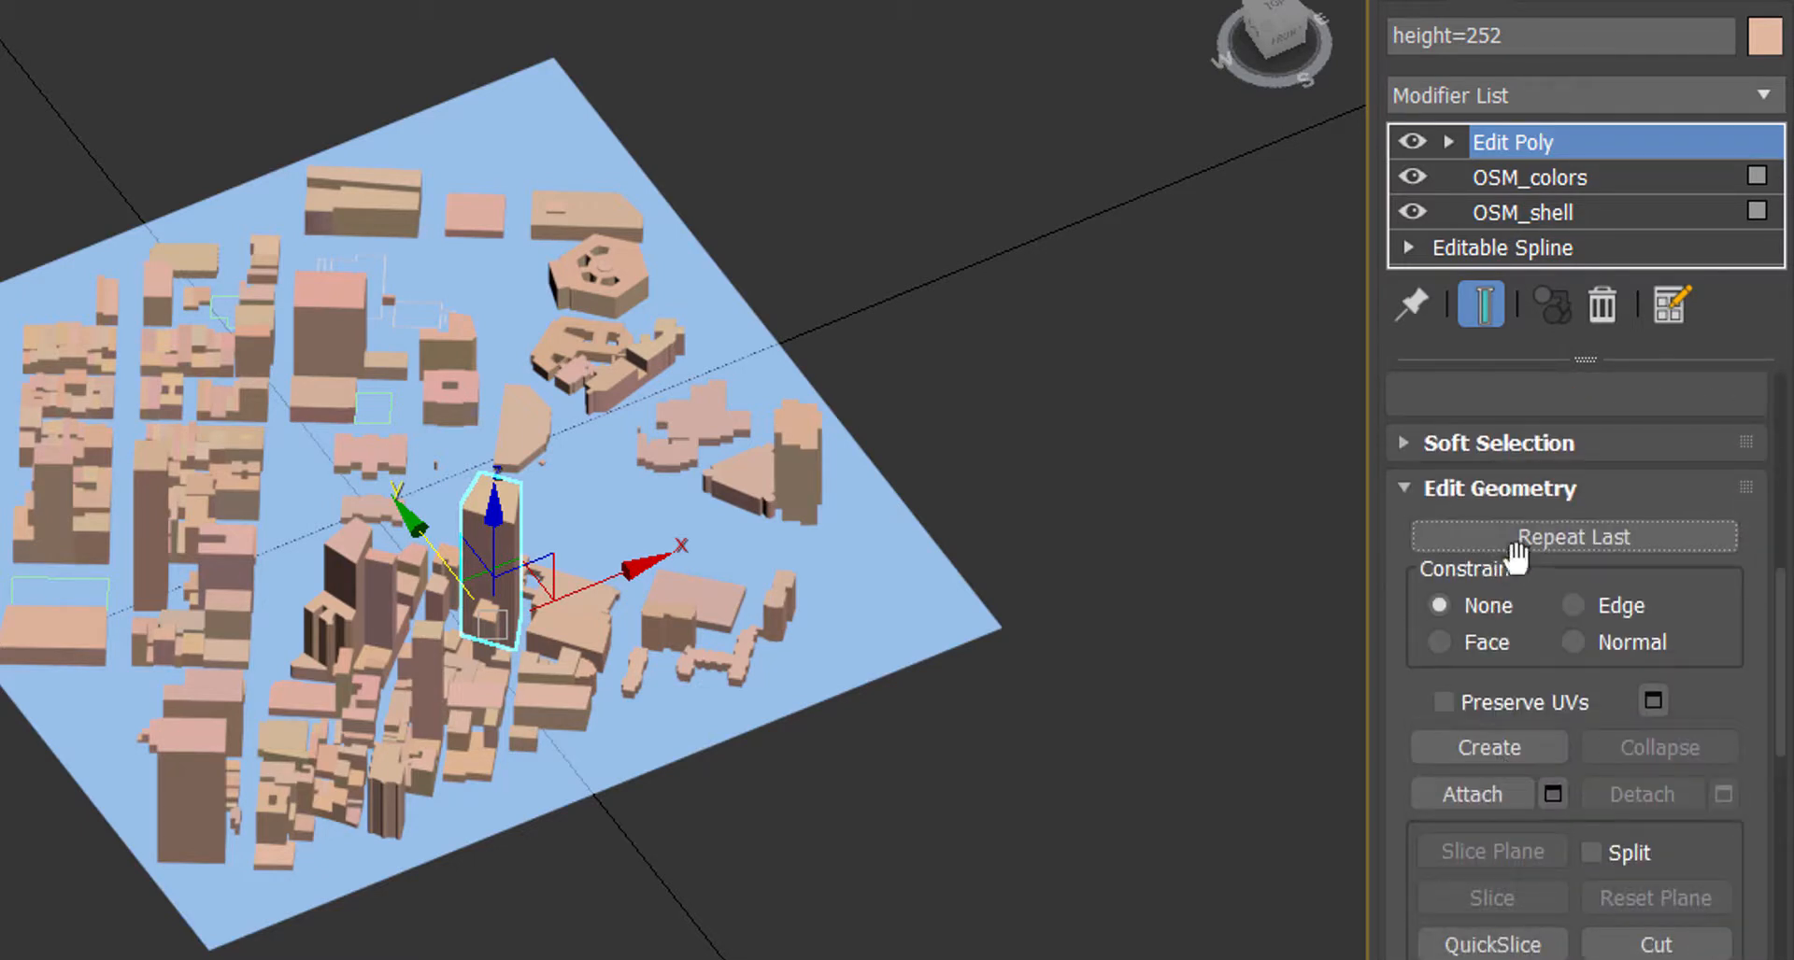
scroll(1457, 644, down, 3)
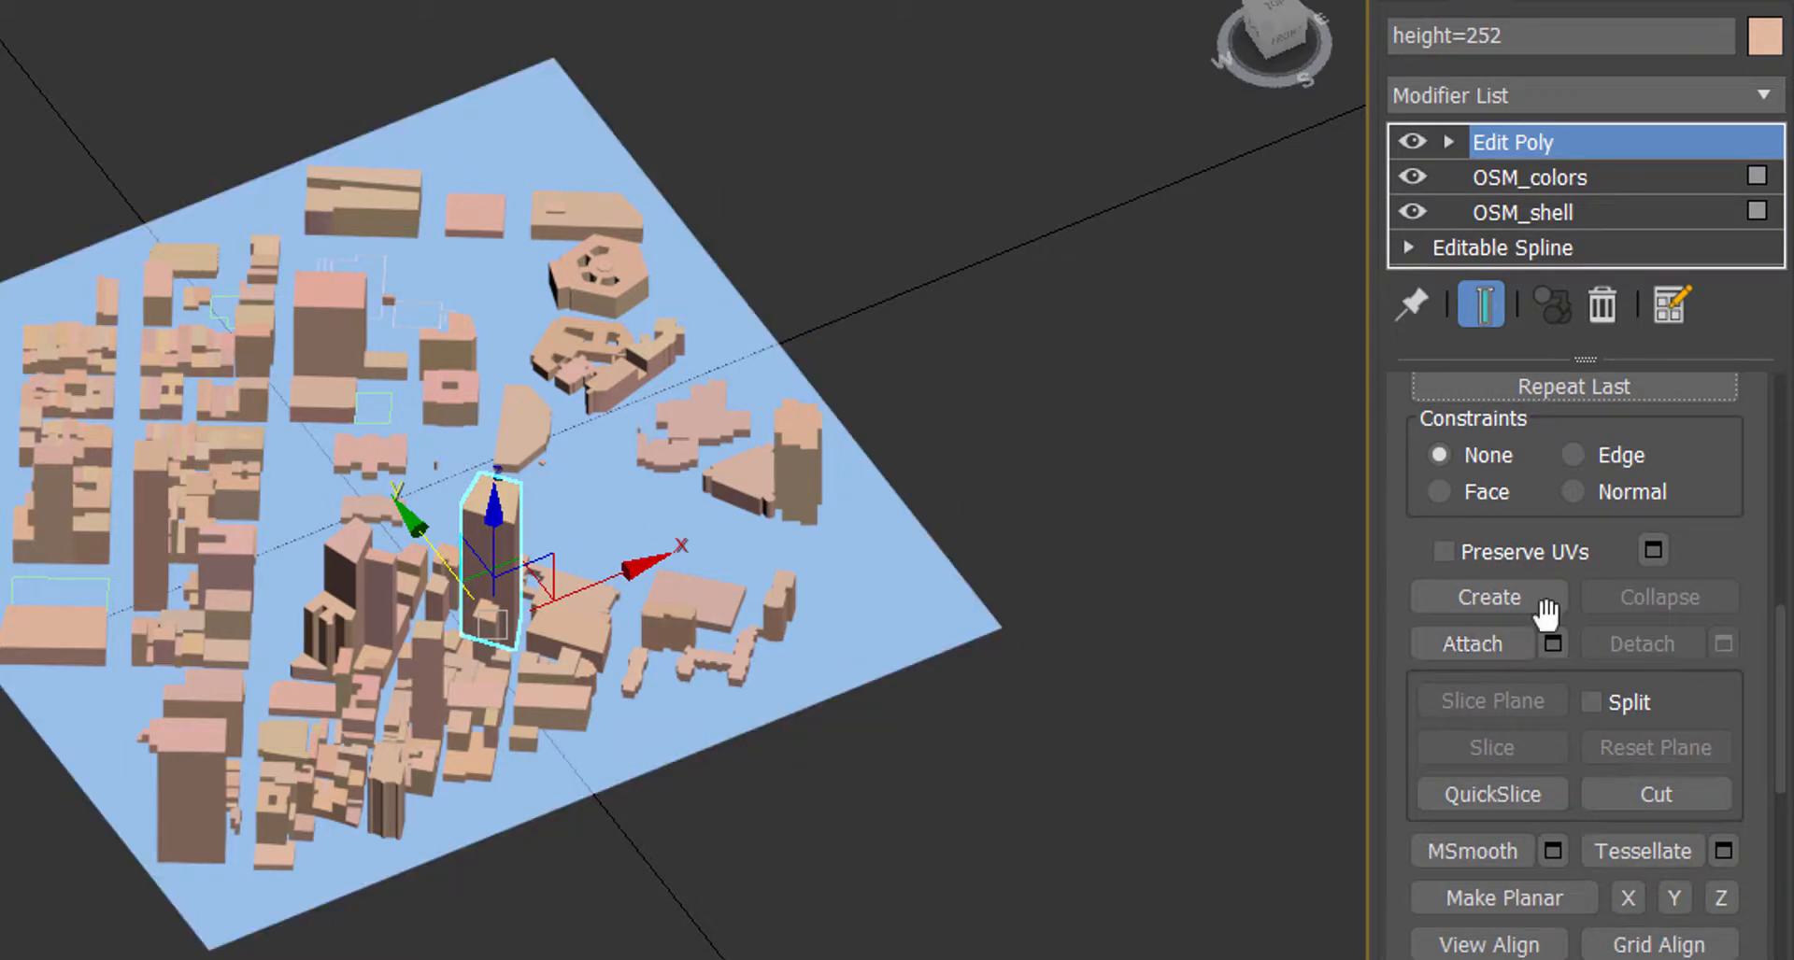
click(1514, 643)
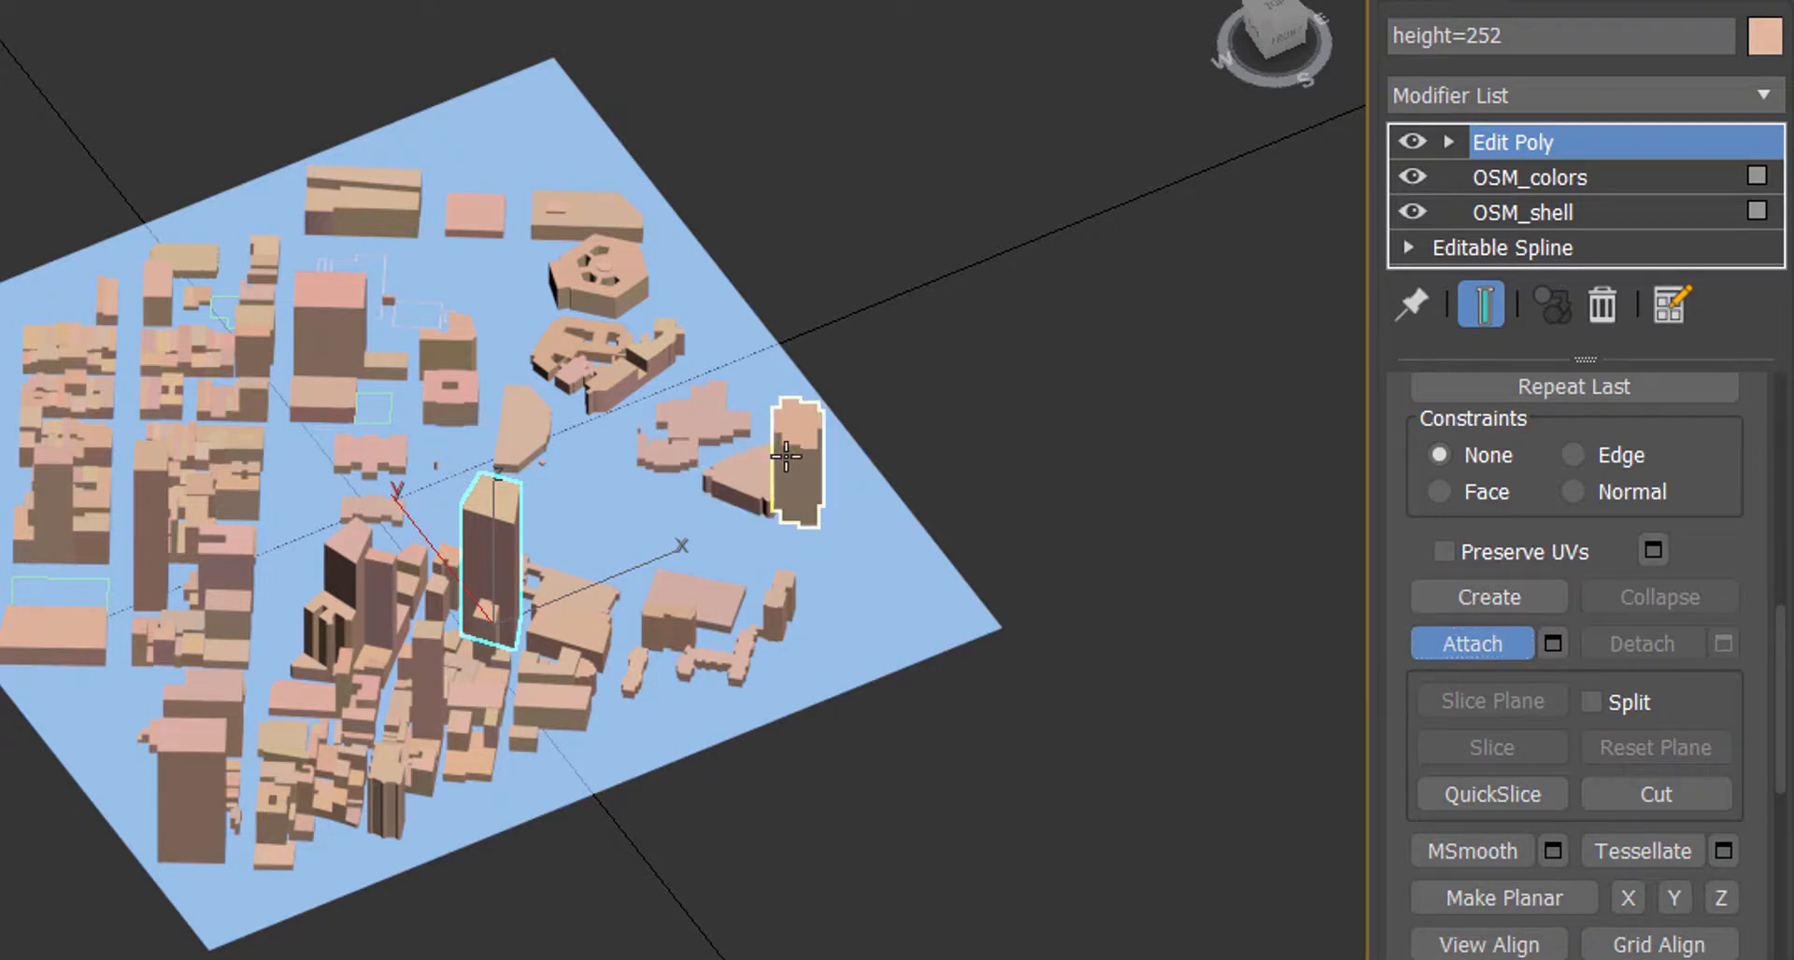
click(744, 471)
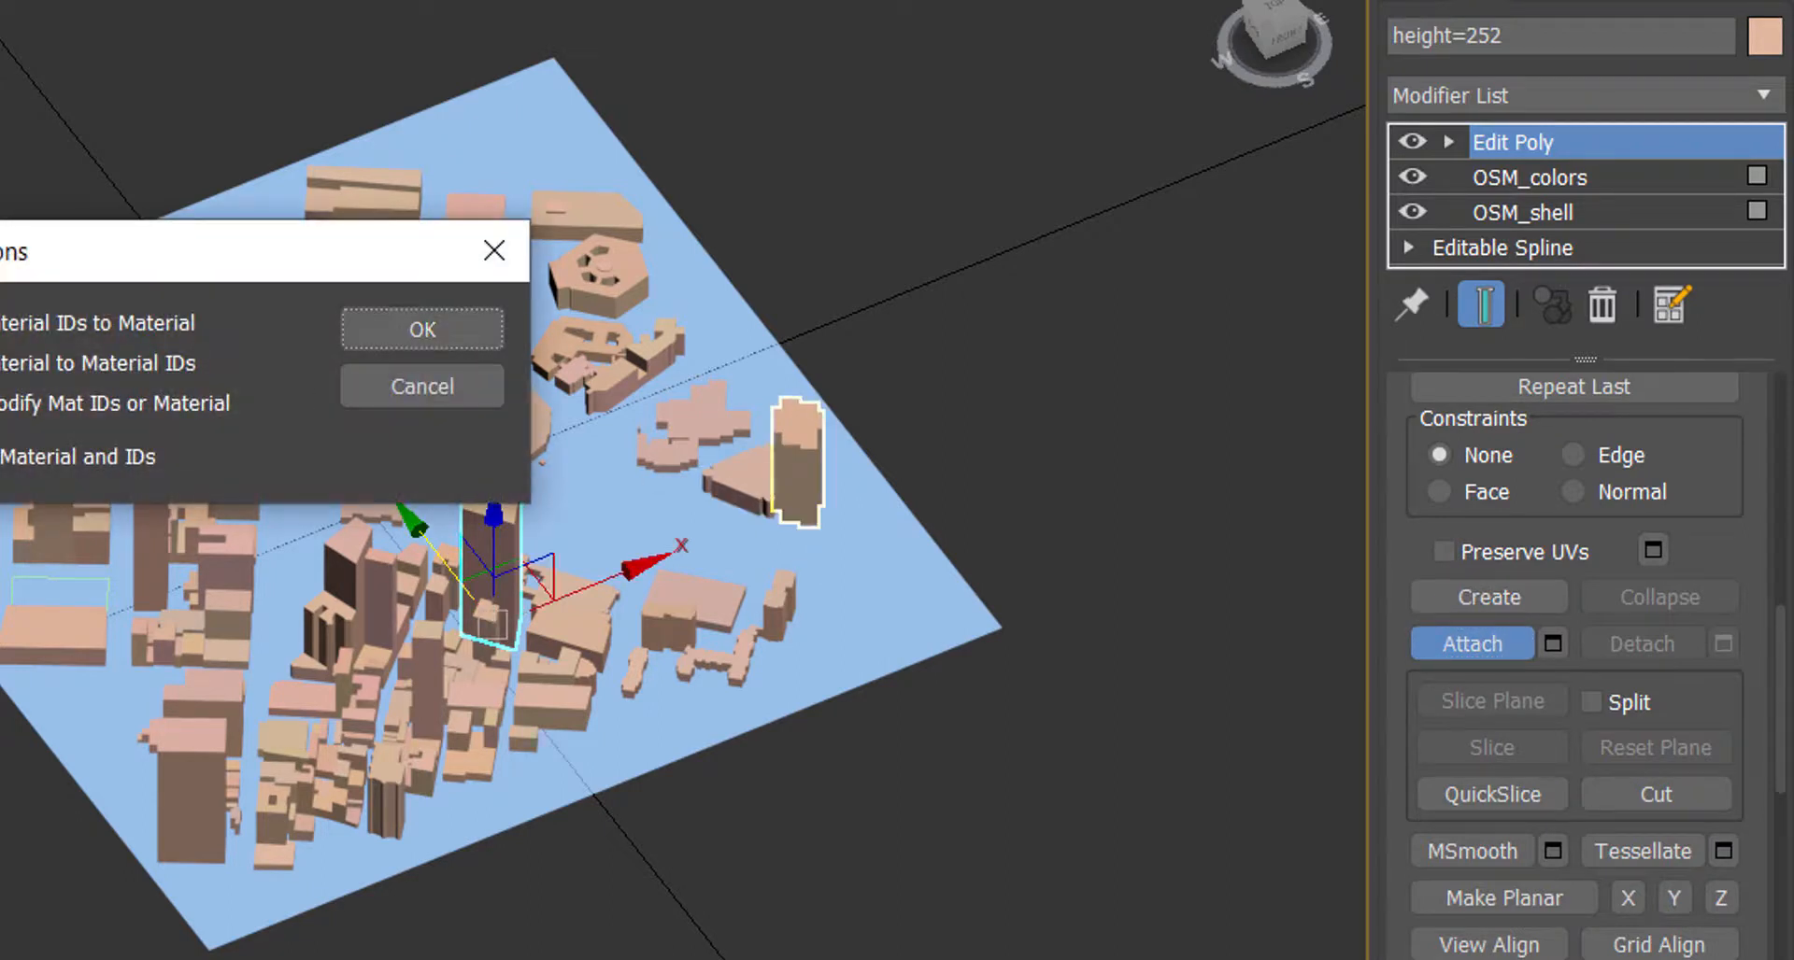
click(398, 327)
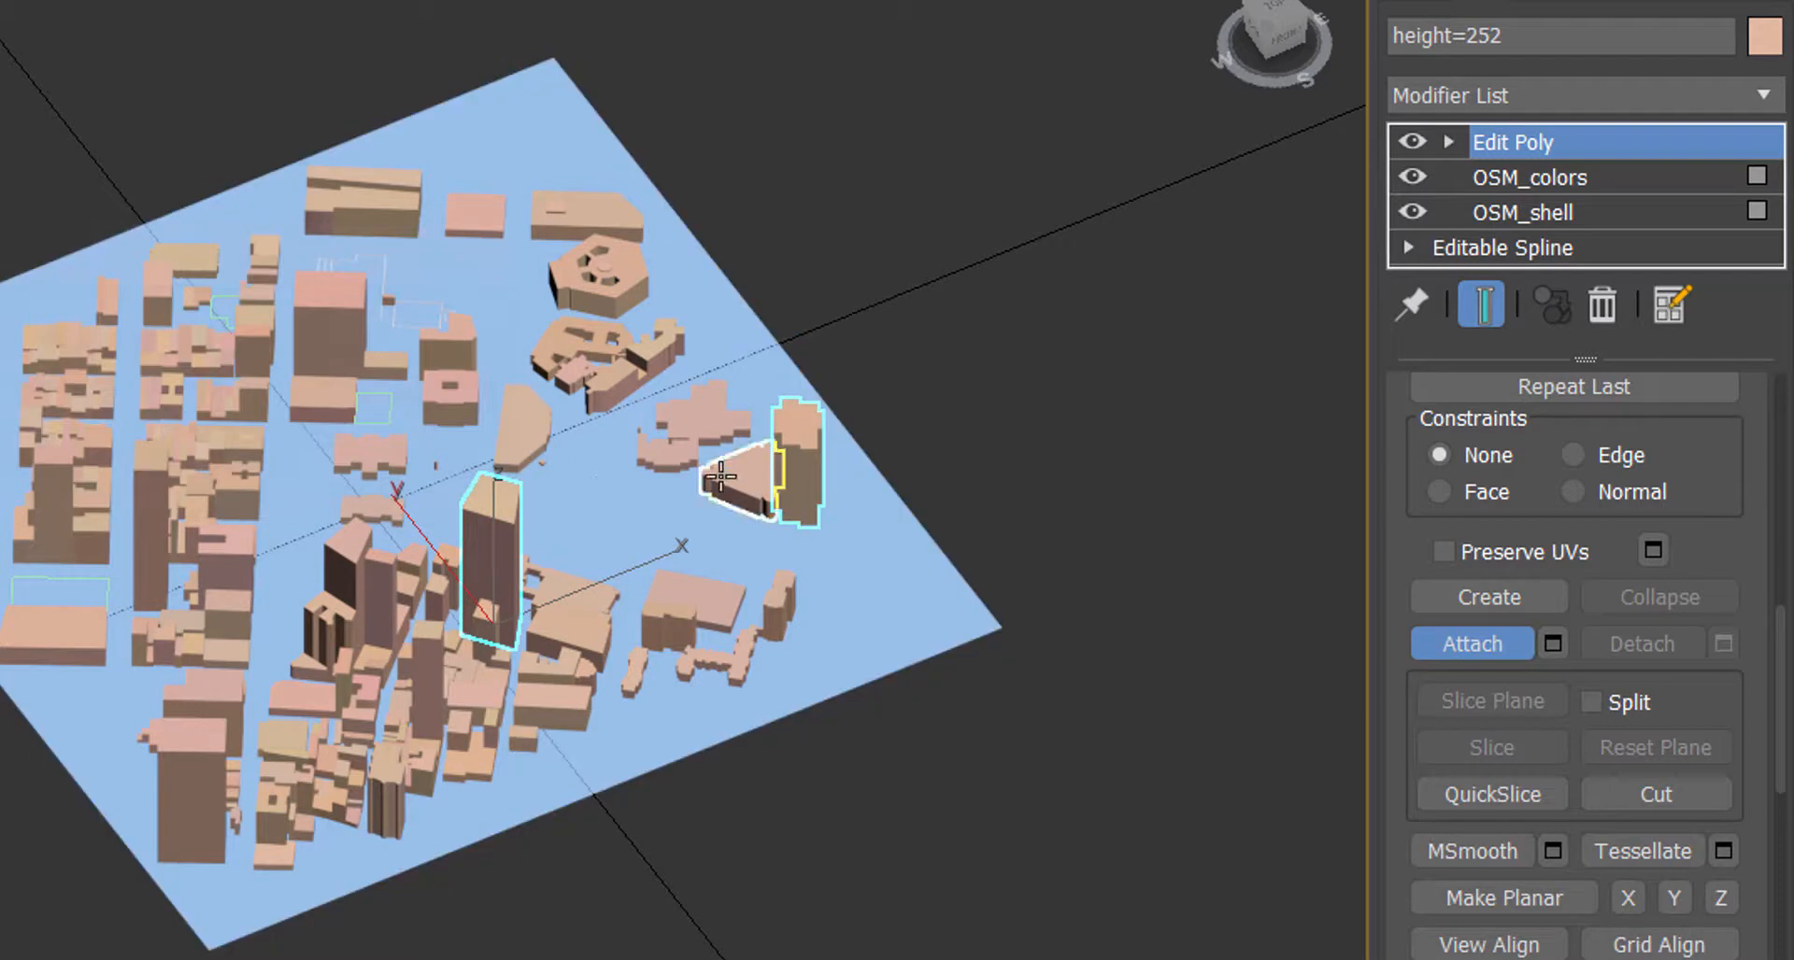
Attach the wedge-shaped building and the stepped building beside it to the Edit Poly object with the default material matching
click(714, 477)
click(417, 340)
click(654, 463)
click(475, 329)
Attach the courtyard building, the hexagonal building and the long block behind them with the default material matching
click(560, 360)
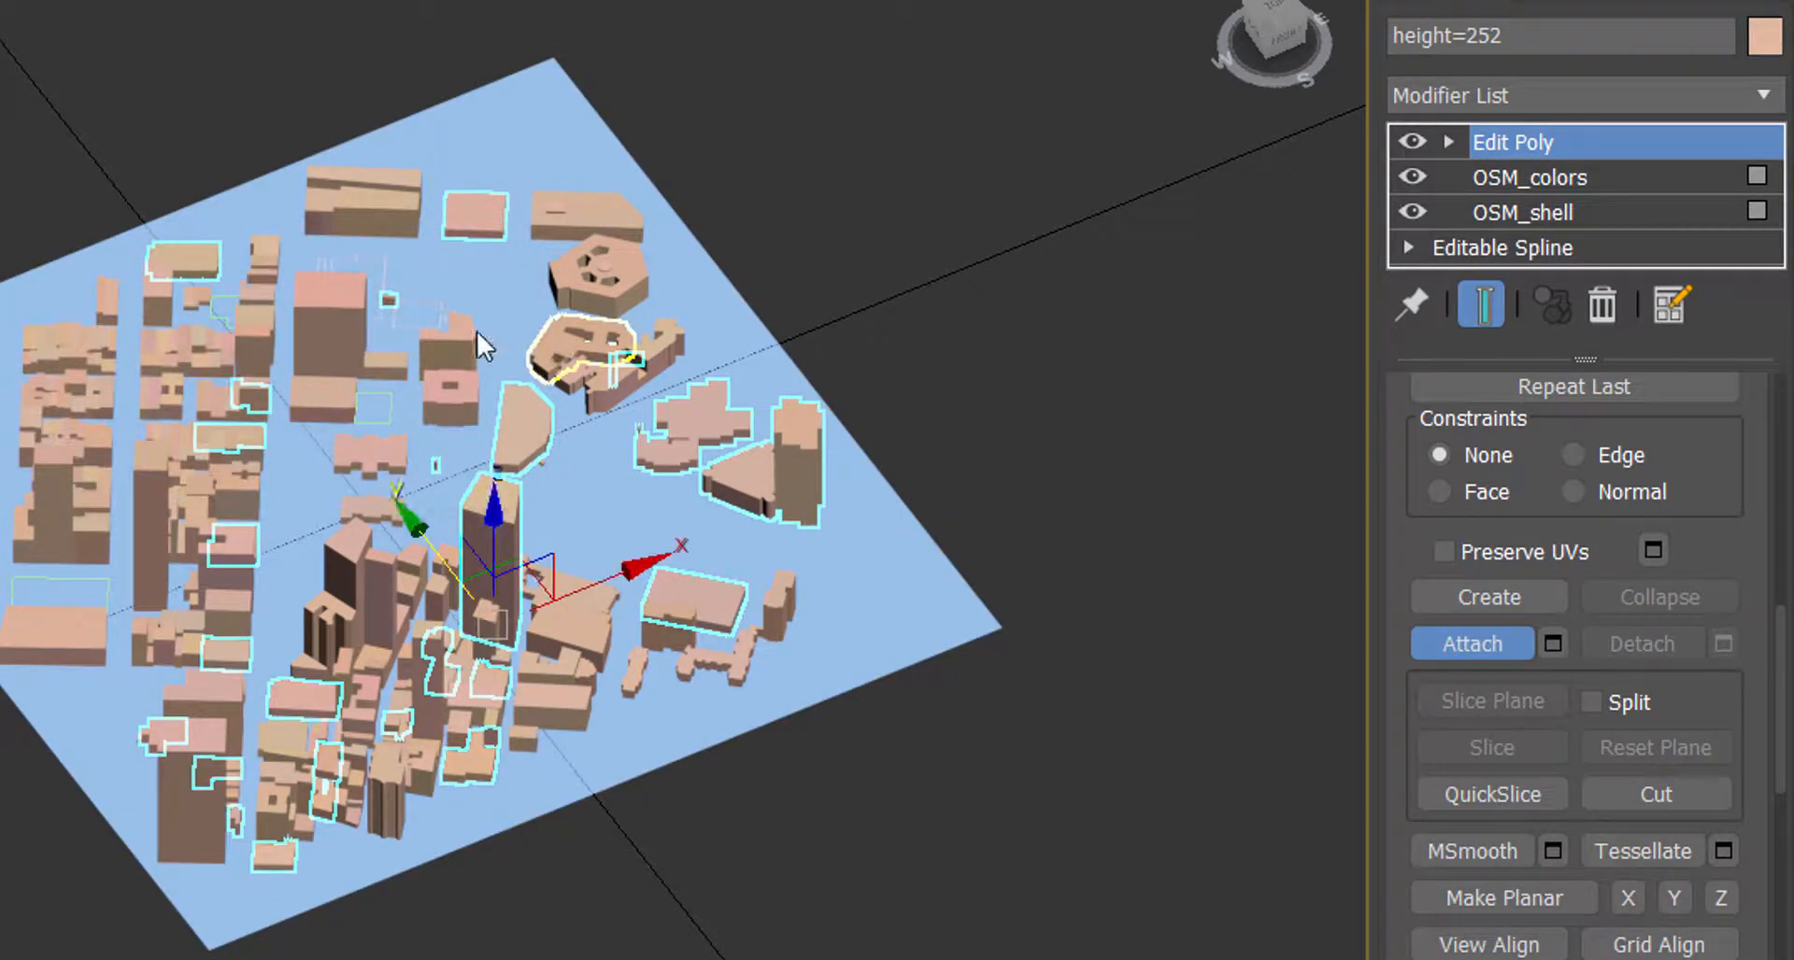
click(418, 336)
click(553, 278)
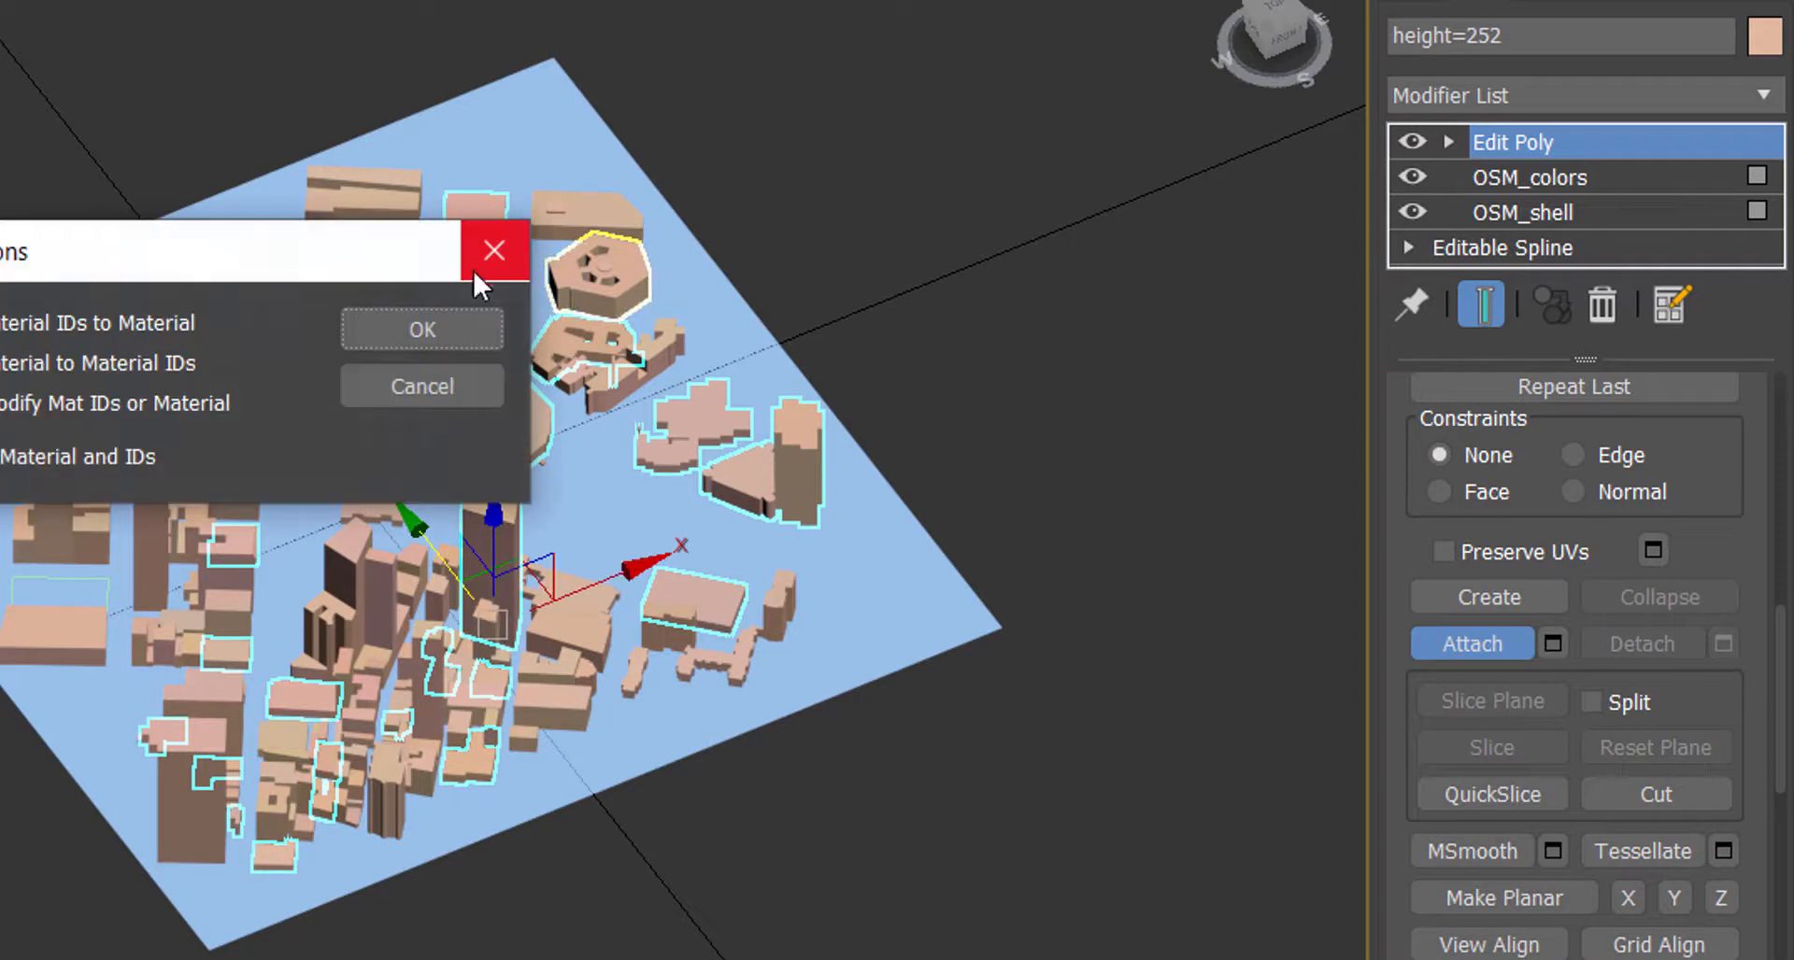
click(462, 325)
click(551, 223)
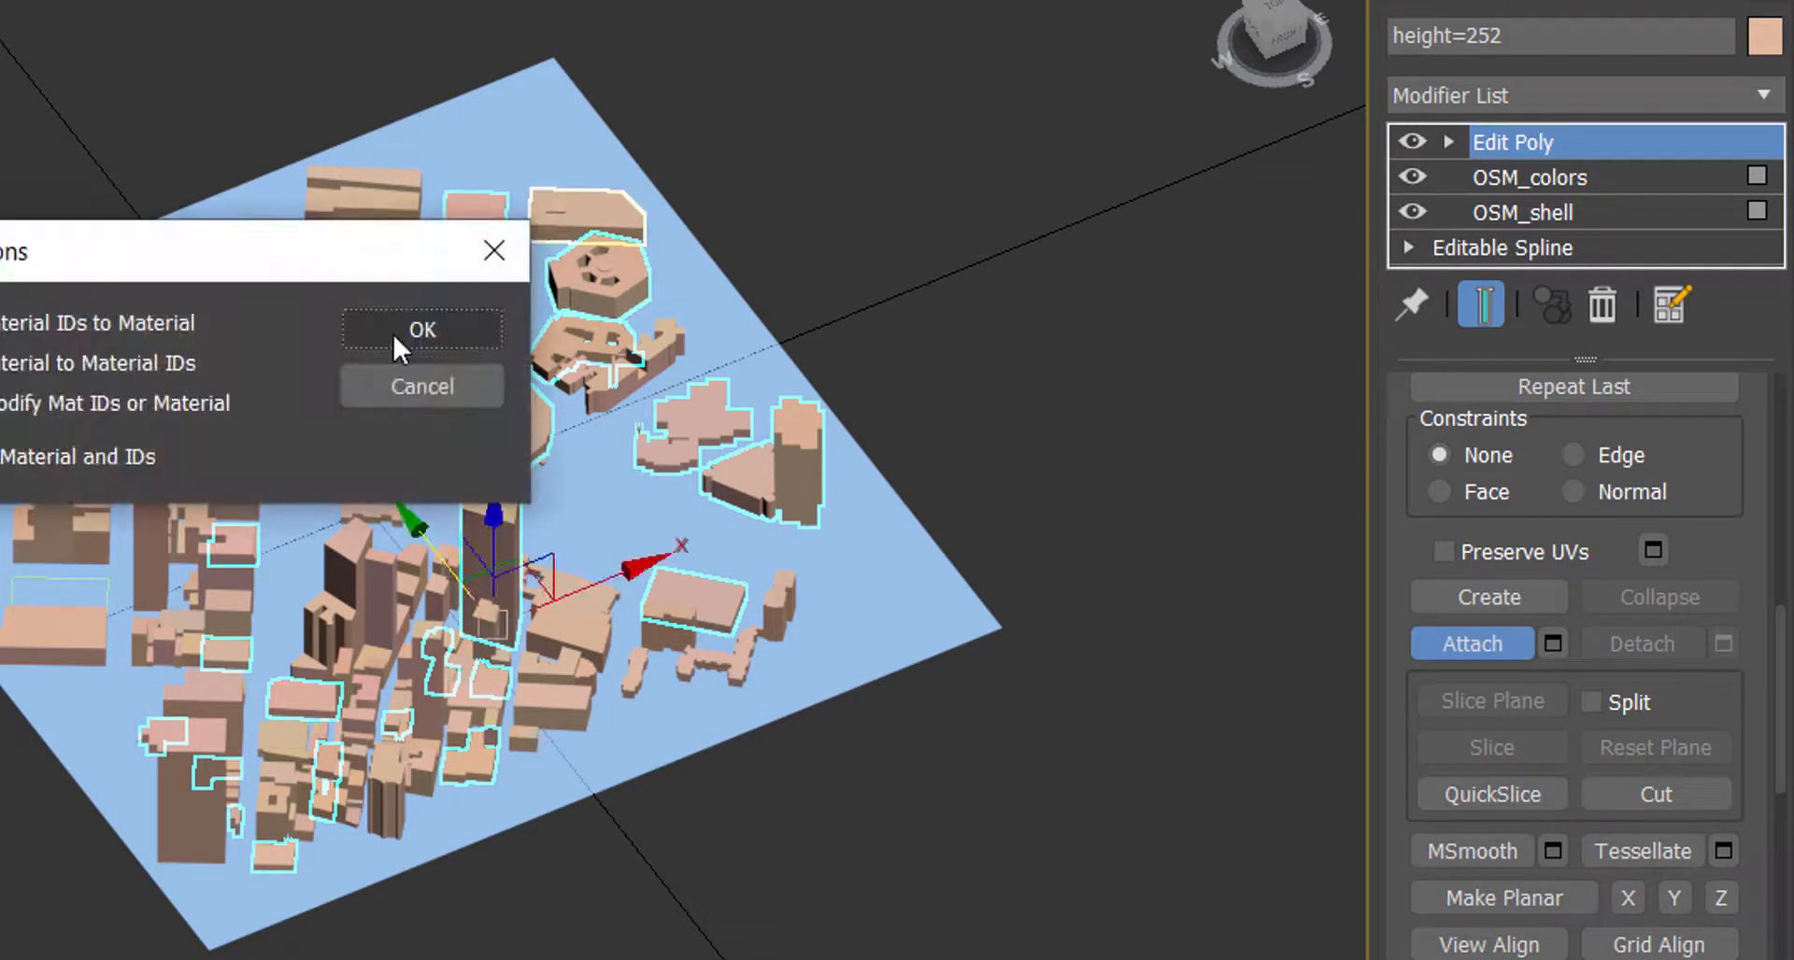
click(391, 330)
Attach the two adjoining blocks behind the central tower, the low block west of them and further western buildings to the same object
click(450, 347)
click(440, 335)
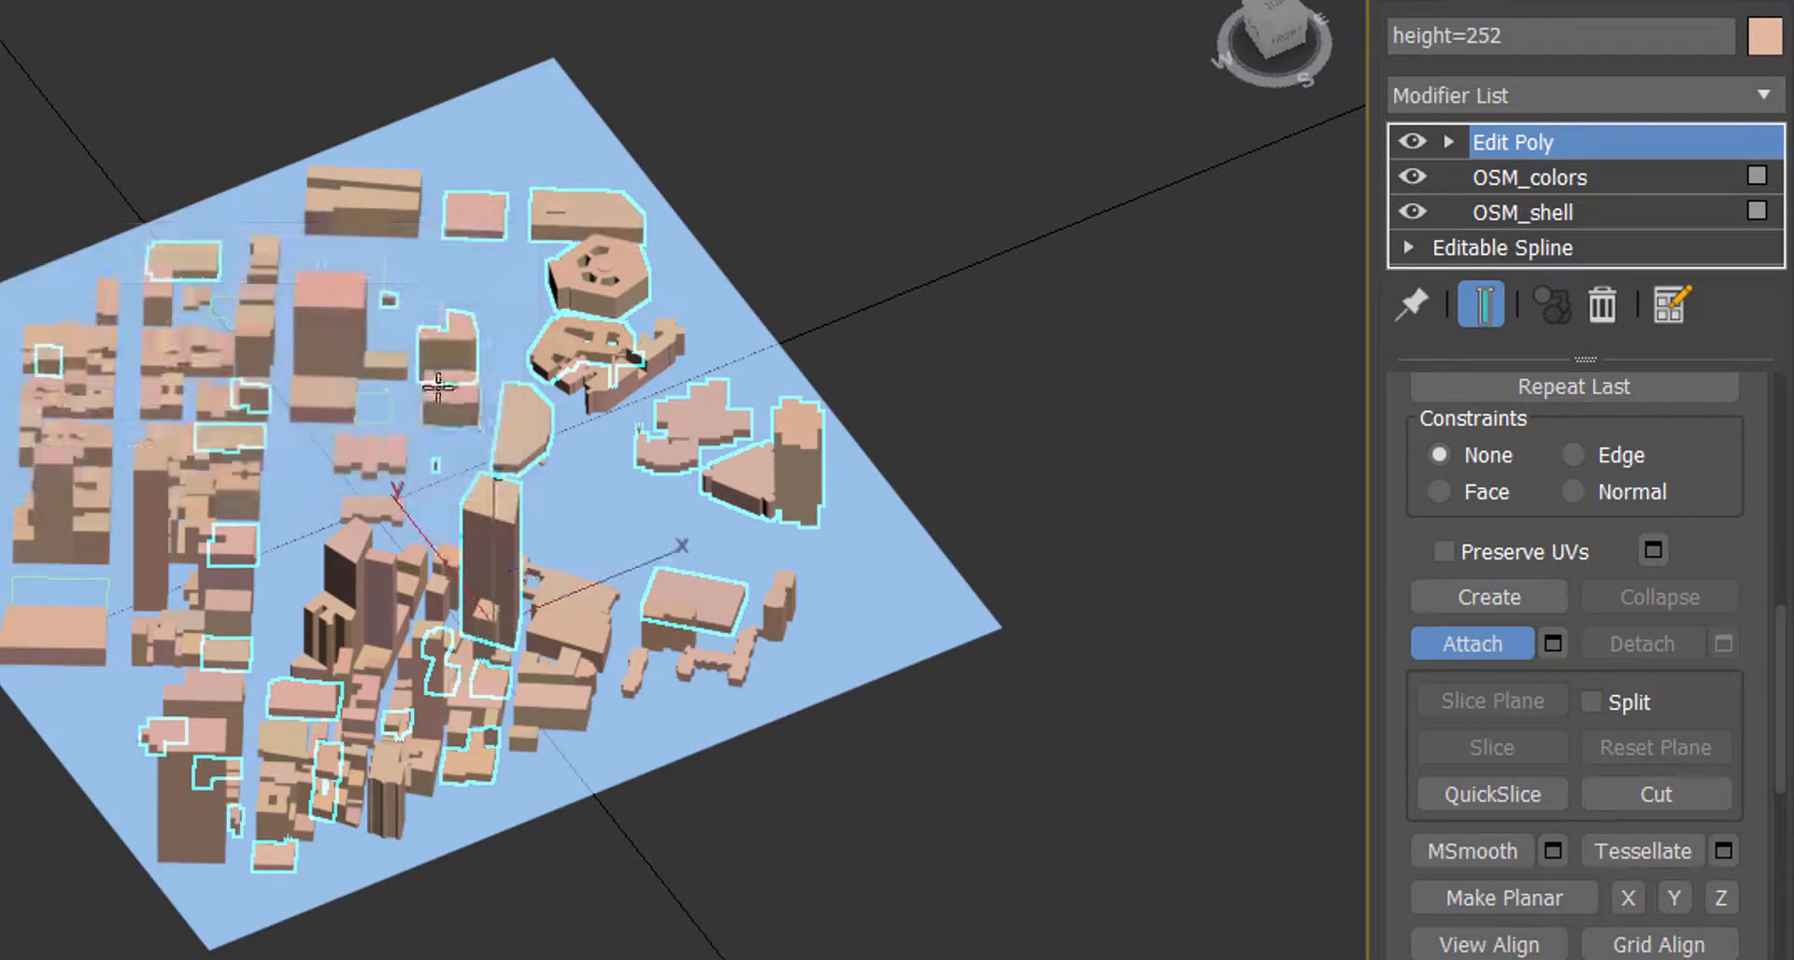
click(441, 394)
click(402, 342)
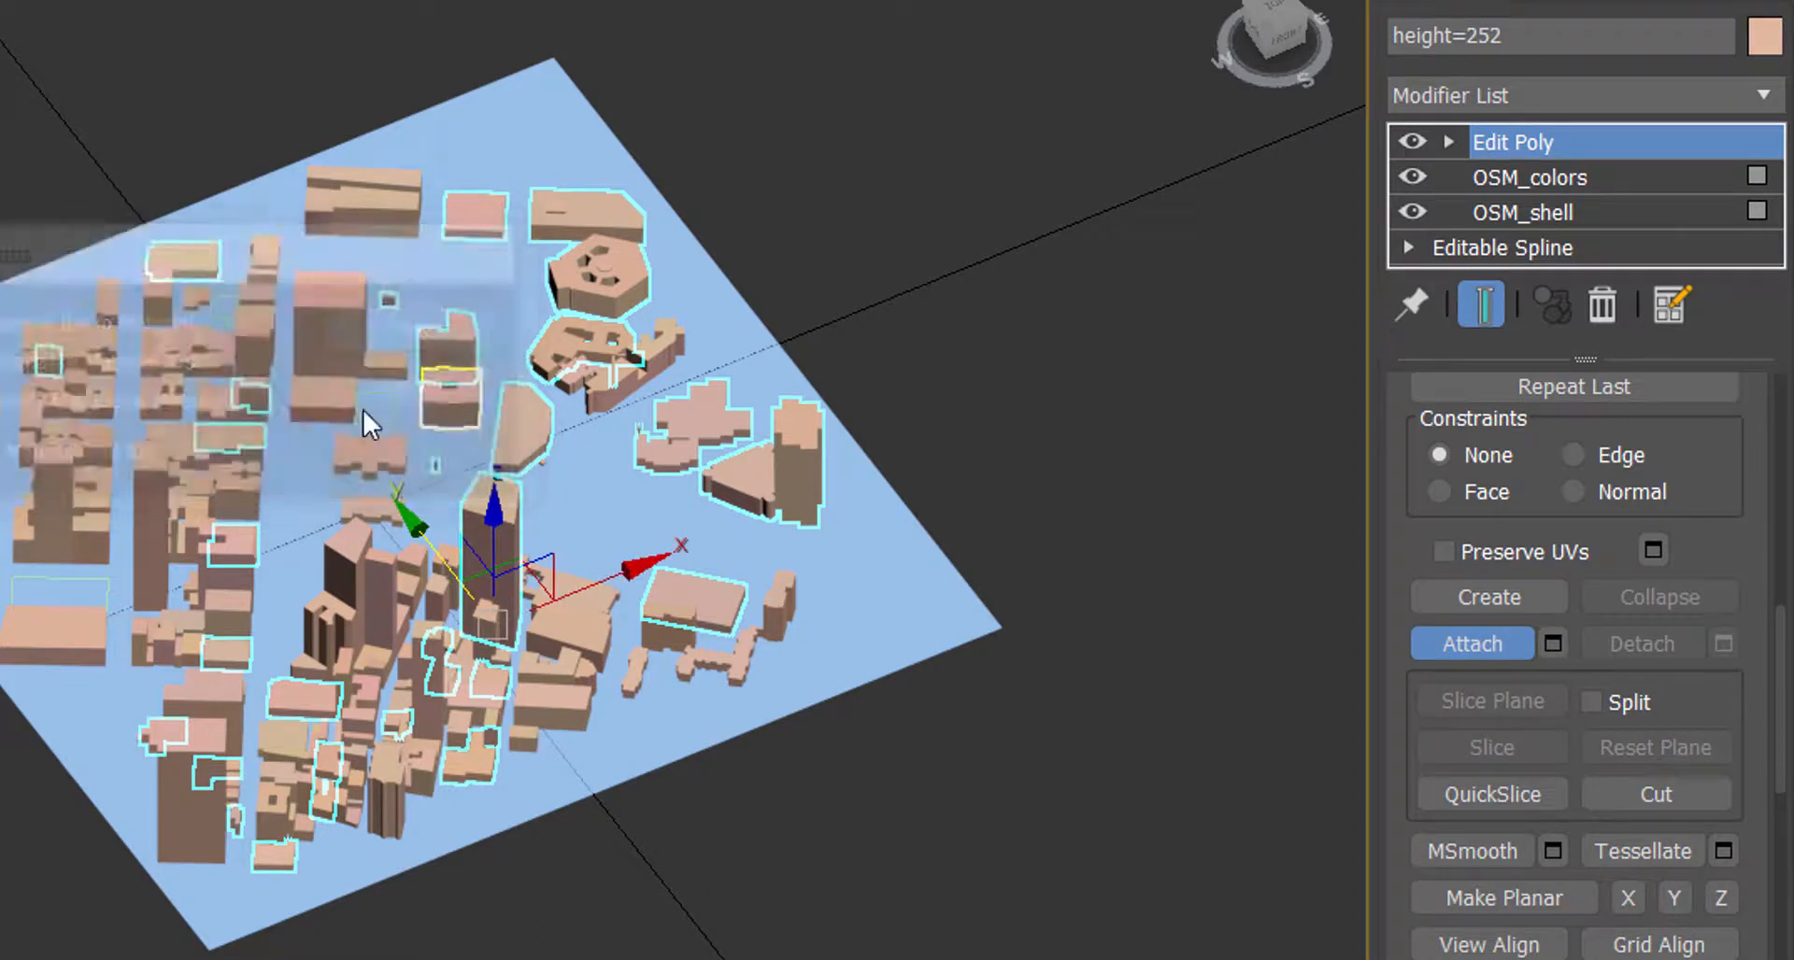
click(323, 397)
click(408, 335)
click(96, 429)
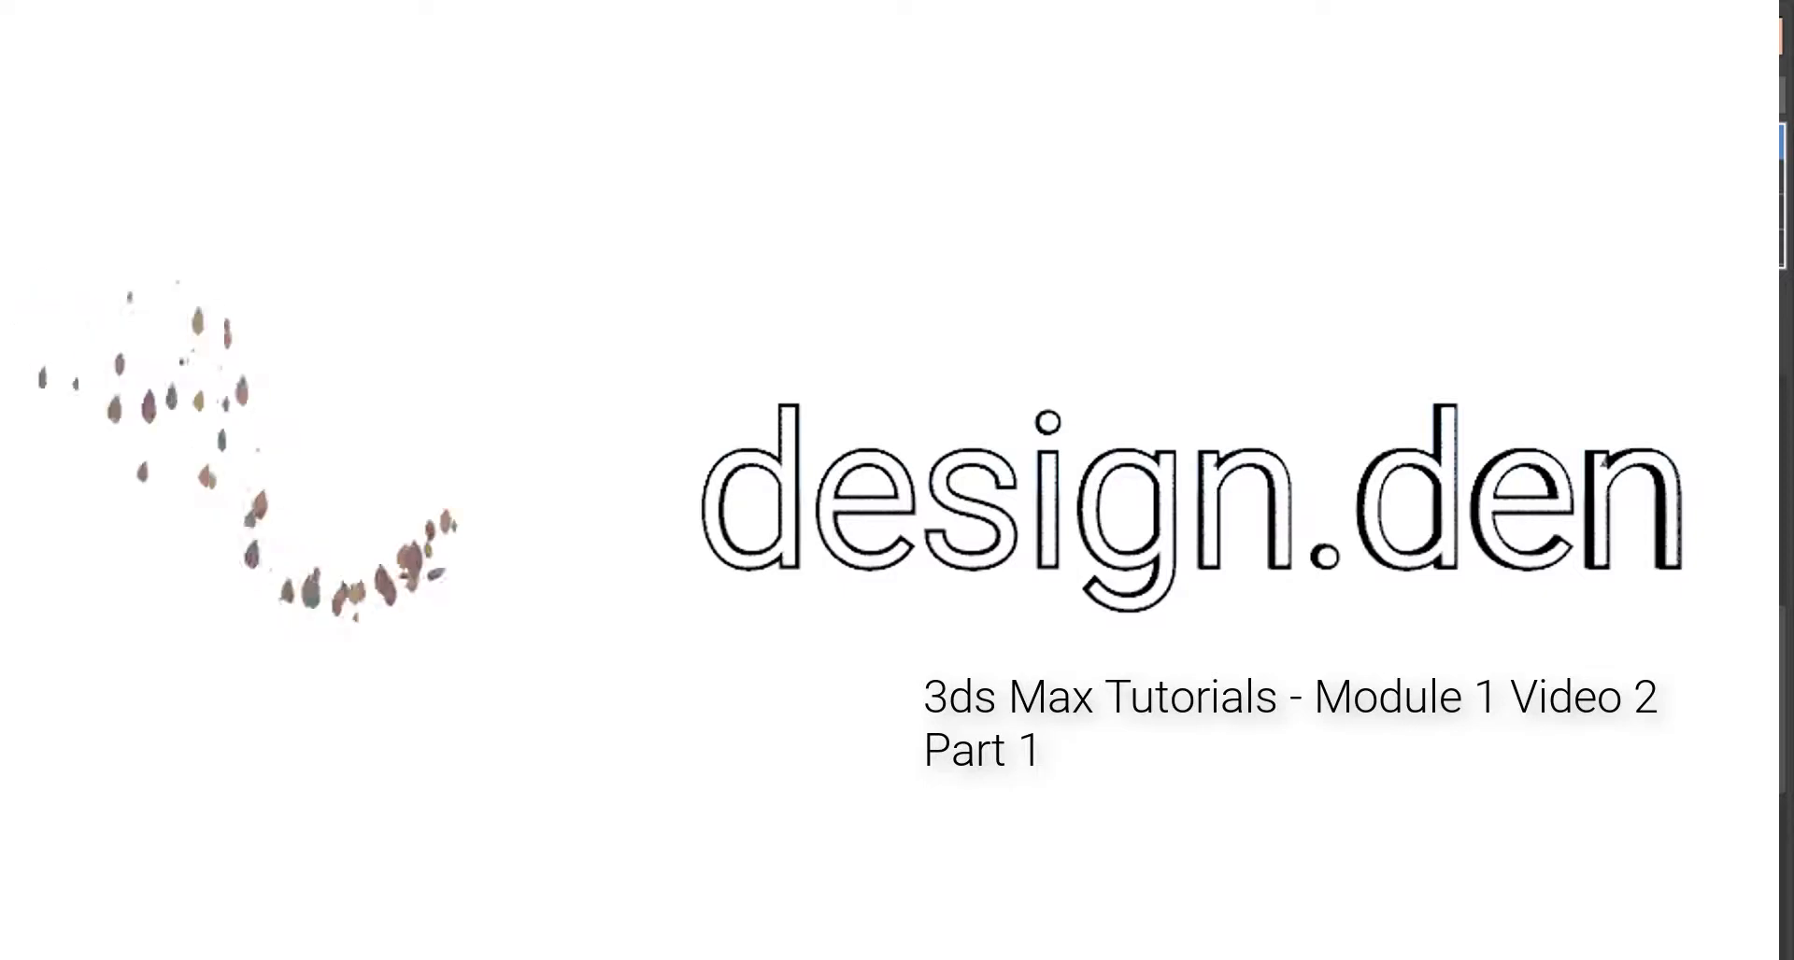